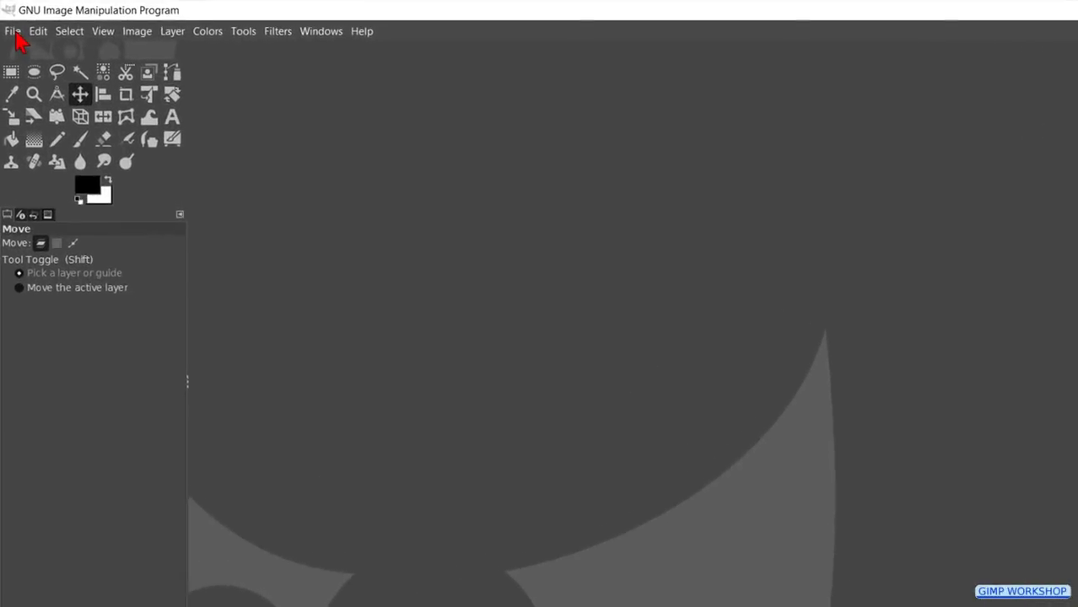
Step: Create a new 3000 x 1500 px RGB image filled with the black foreground color
click(14, 34)
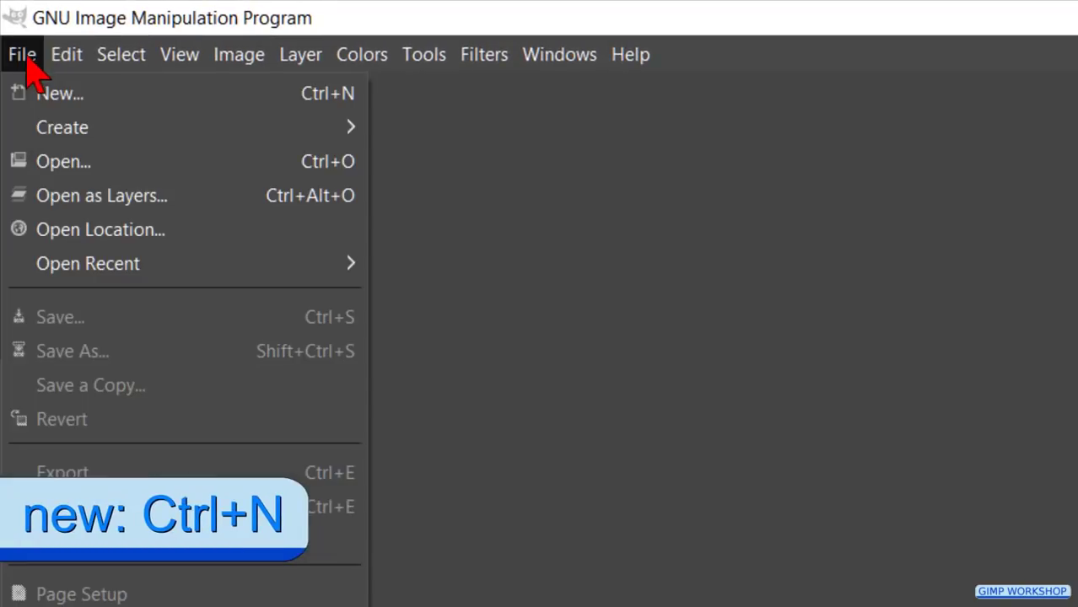
click(34, 96)
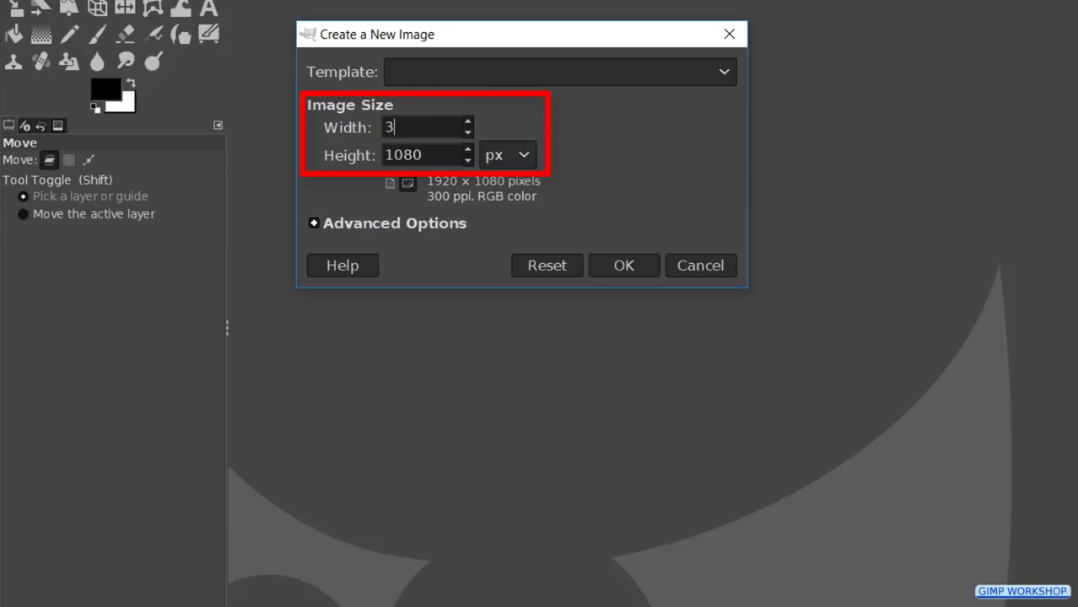
text(3000)
key(Tab)
click(444, 223)
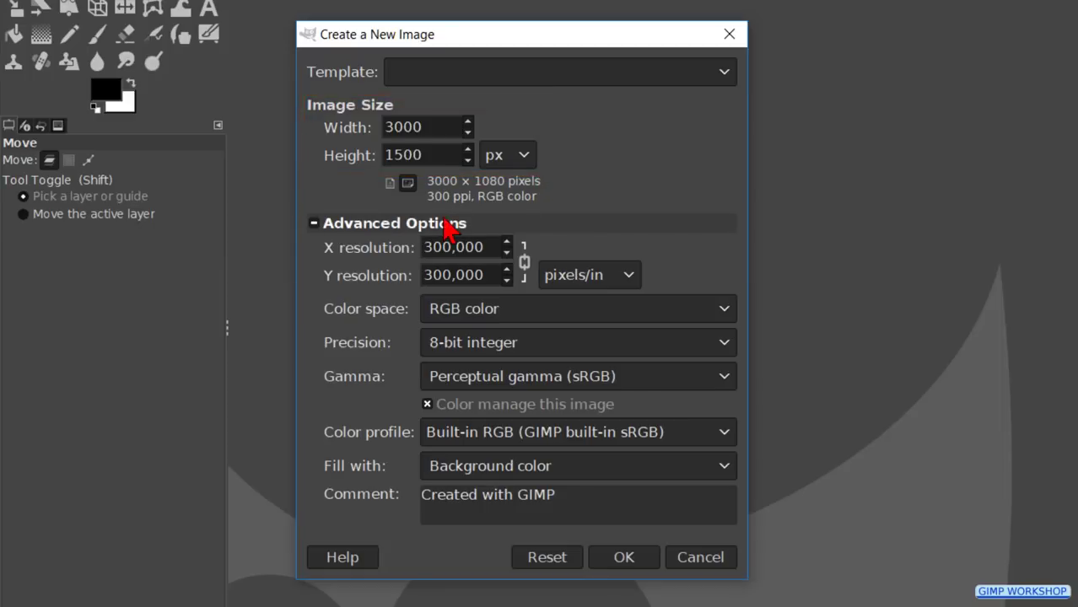
click(518, 475)
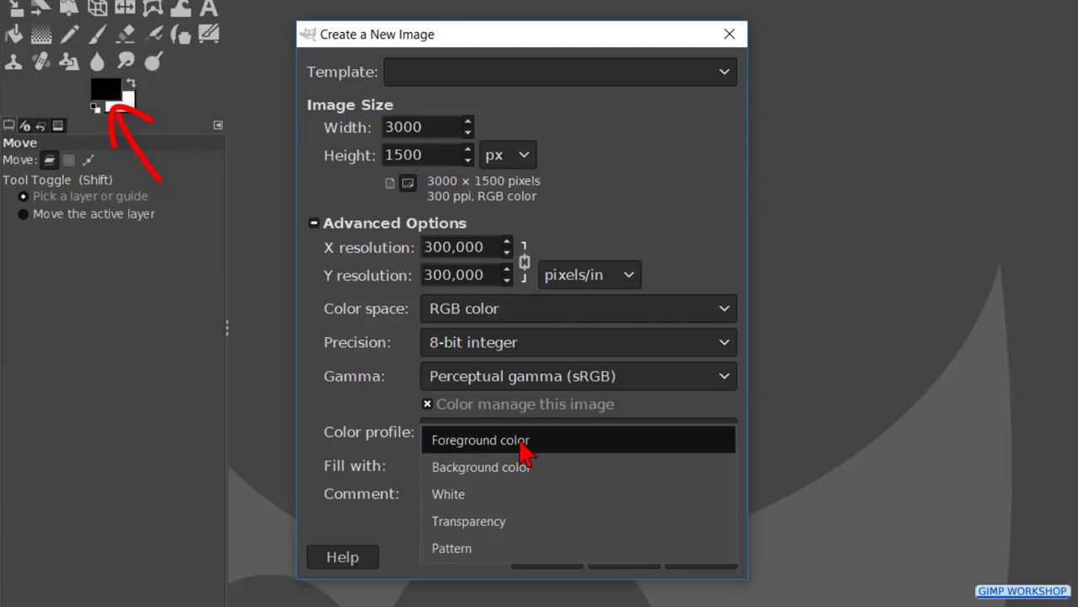
click(522, 451)
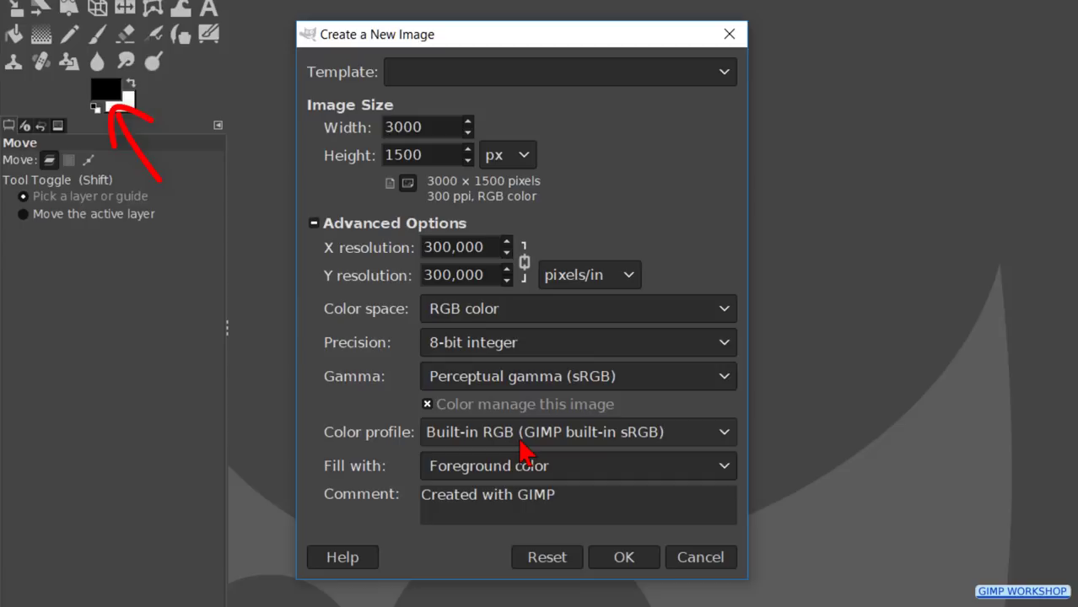
click(623, 559)
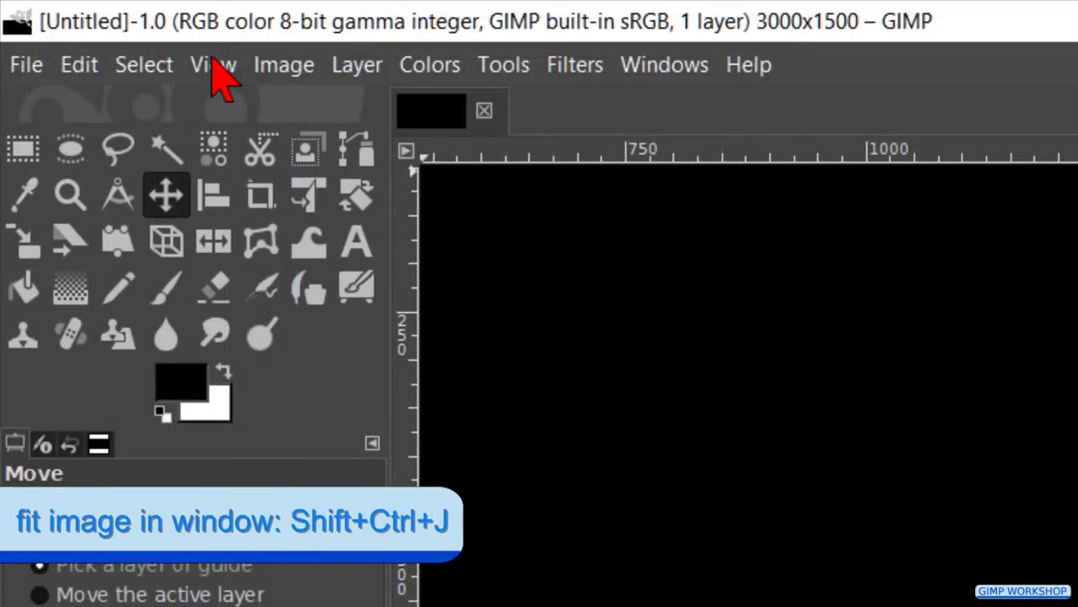
Step: Open 01 mercedes-benz-3603215.png from the tu 126 neon effect folder as a new layer in the black image
click(213, 63)
mouse_move(430, 194)
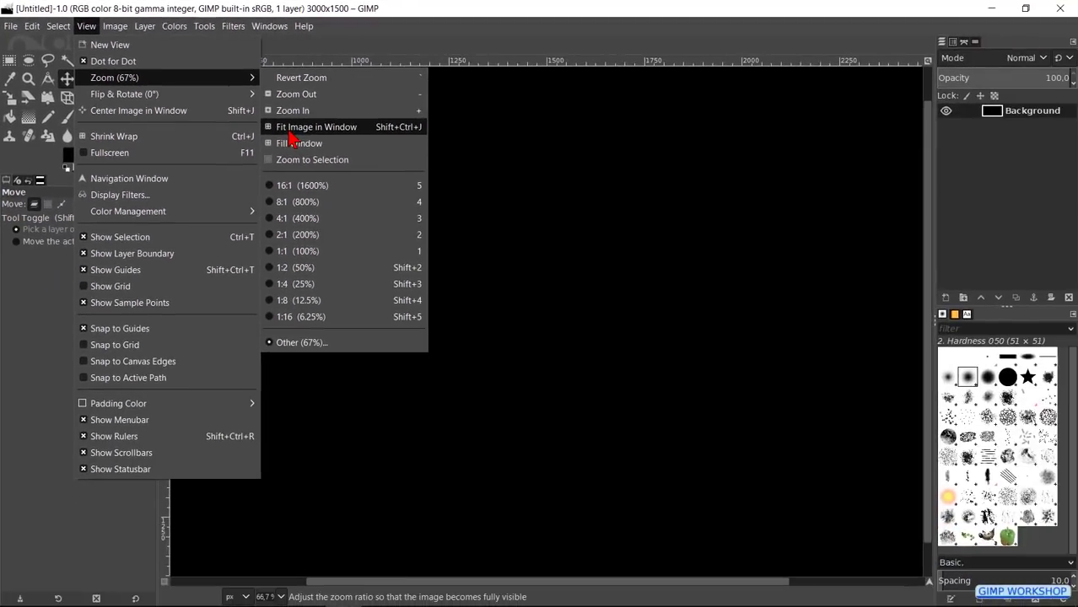
click(289, 135)
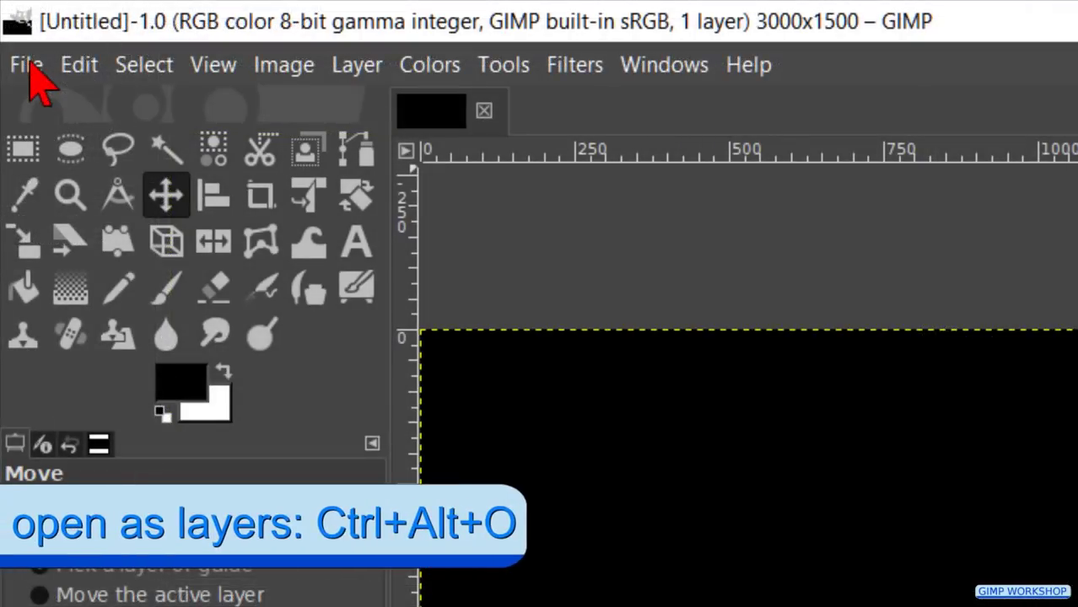
click(11, 26)
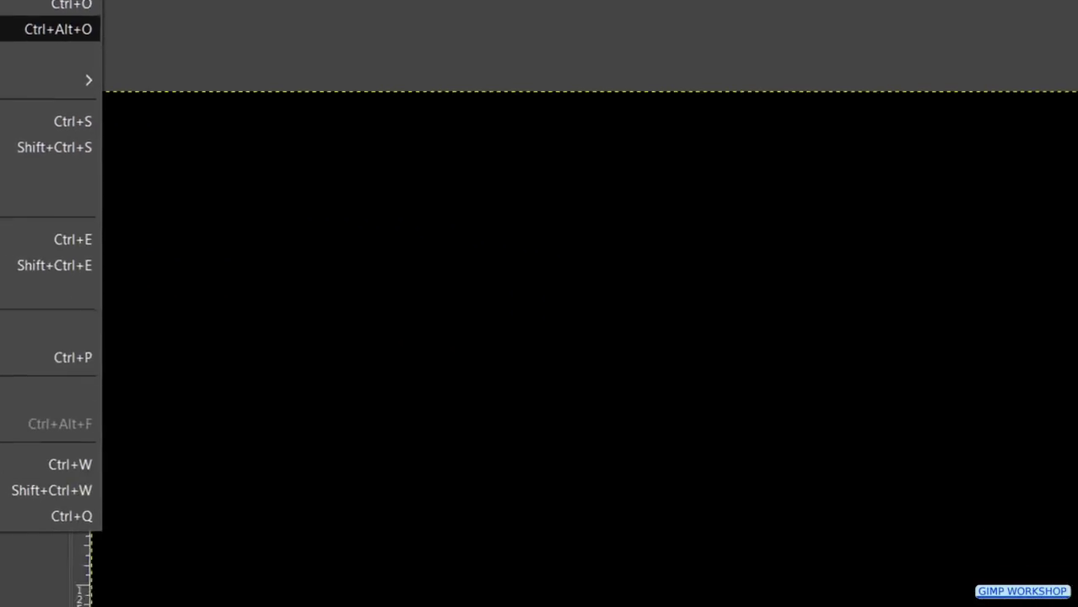
click(17, 28)
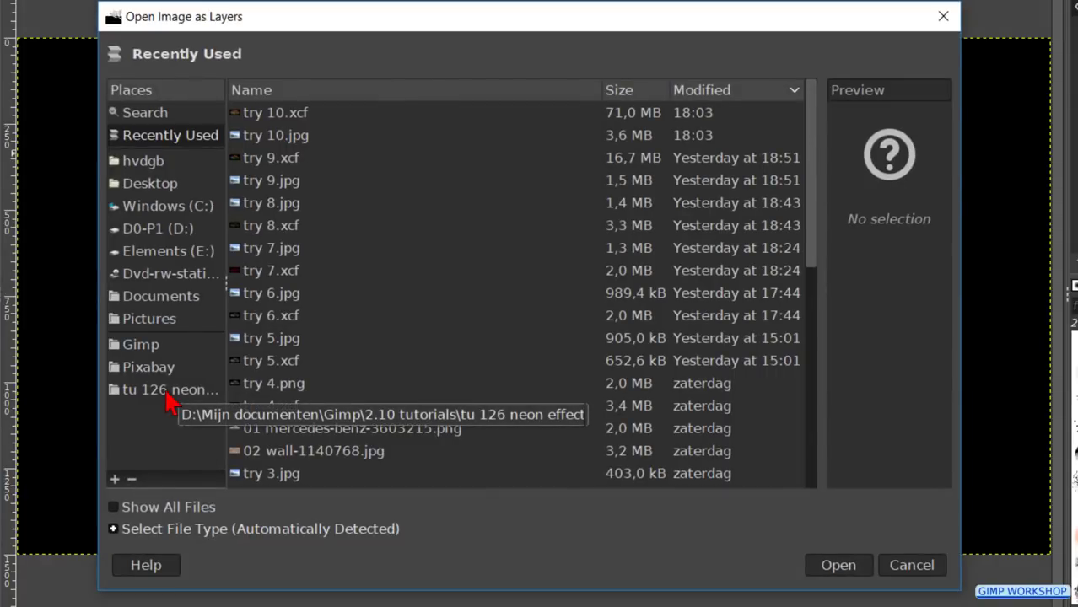
click(168, 390)
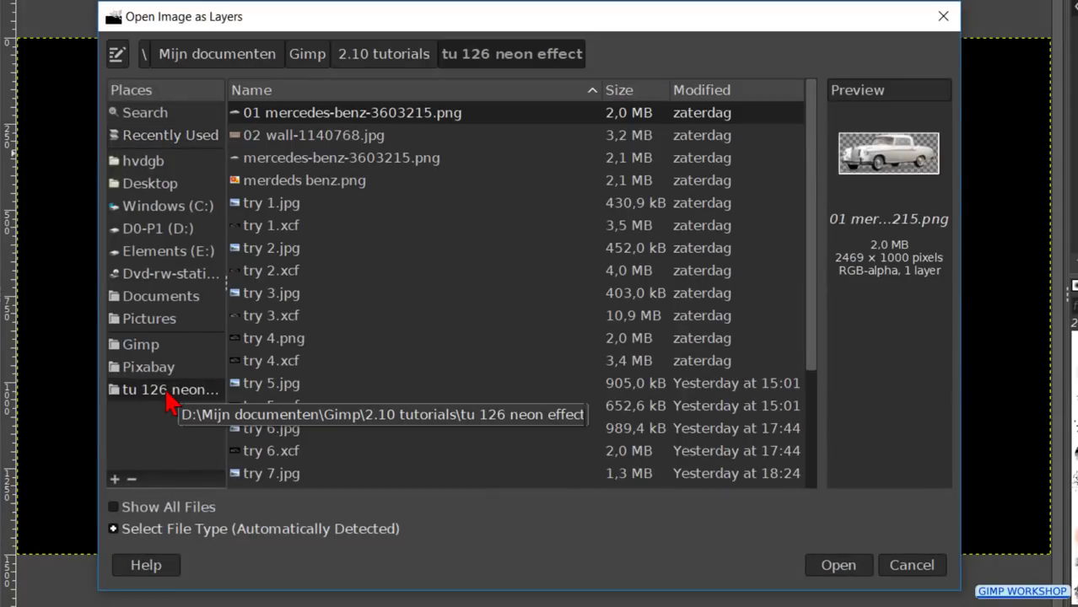
double_click(288, 117)
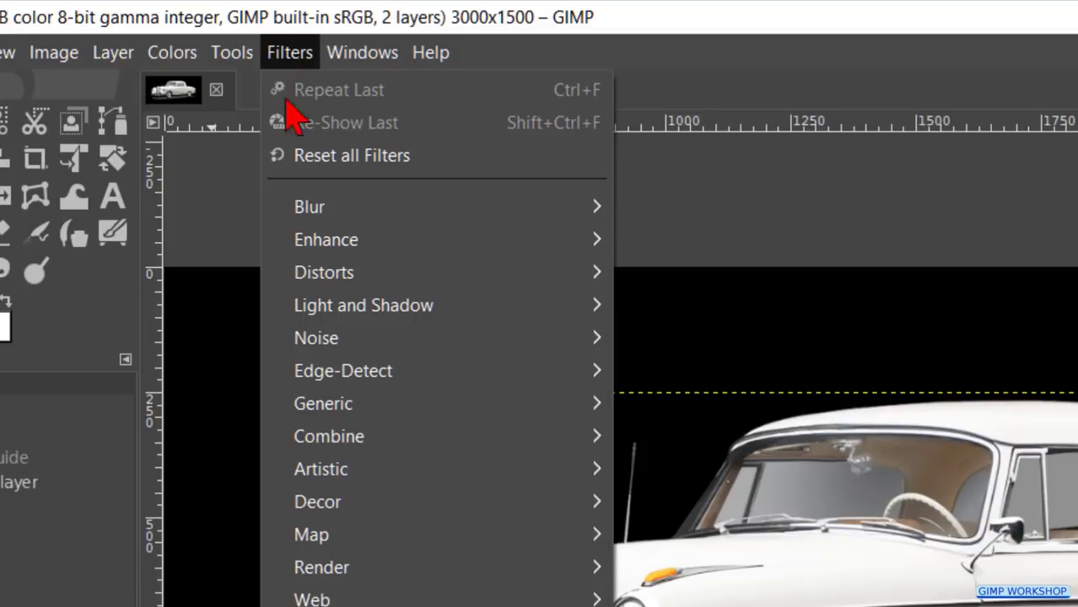
Step: Apply the Neon edge-detect filter to the car layer with a radius of 9
mouse_move(547, 388)
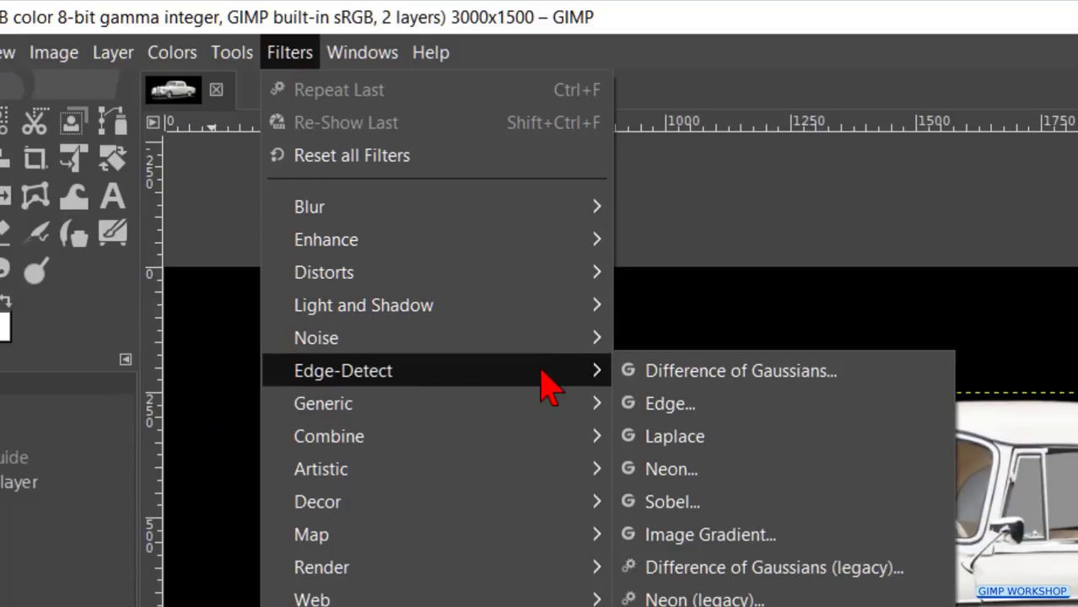
click(694, 483)
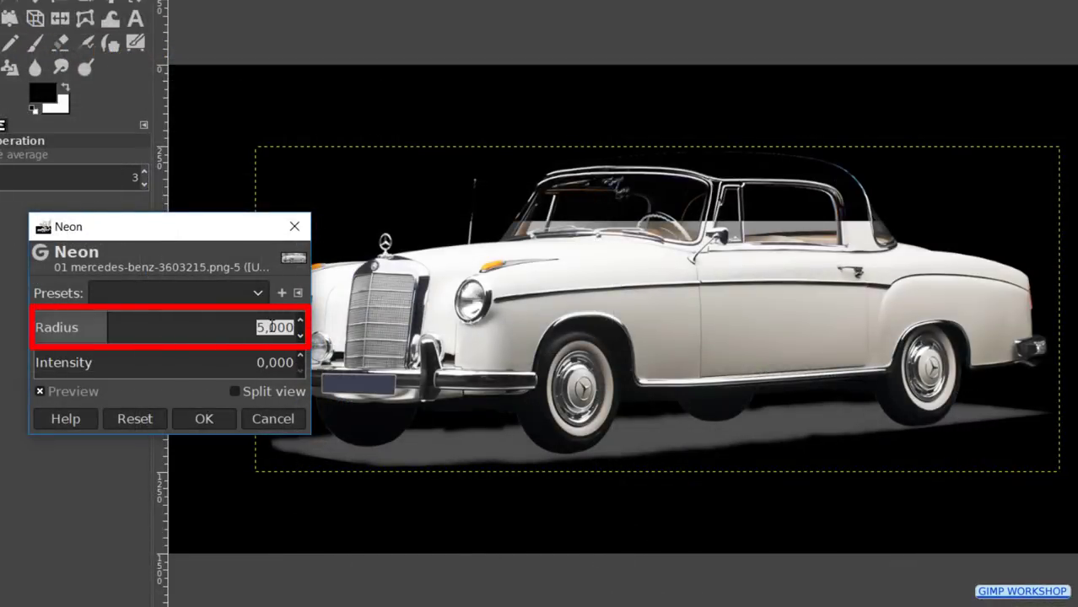
text(9)
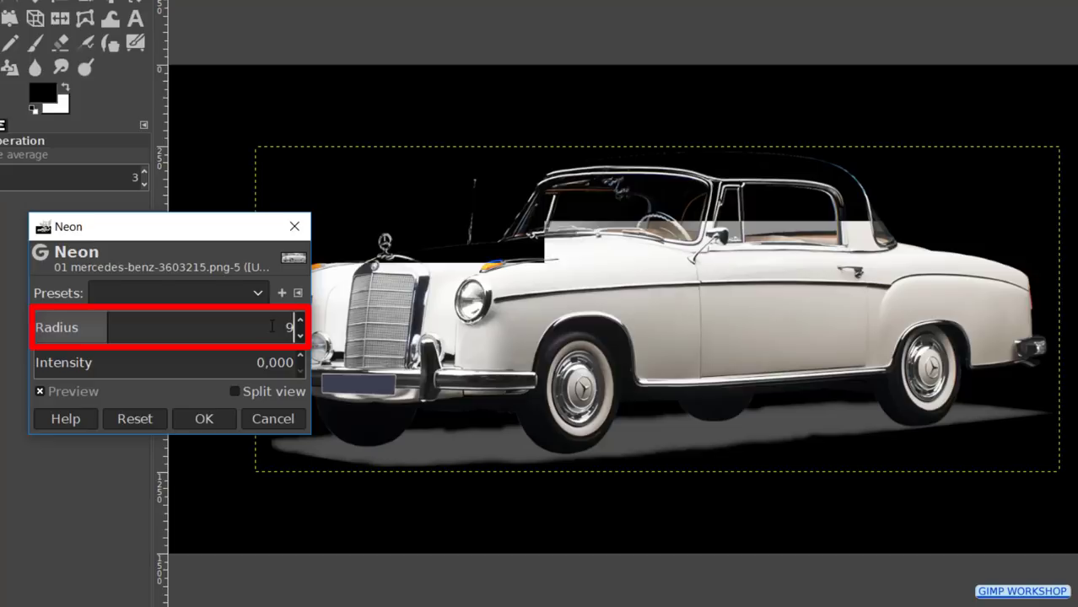
key(Return)
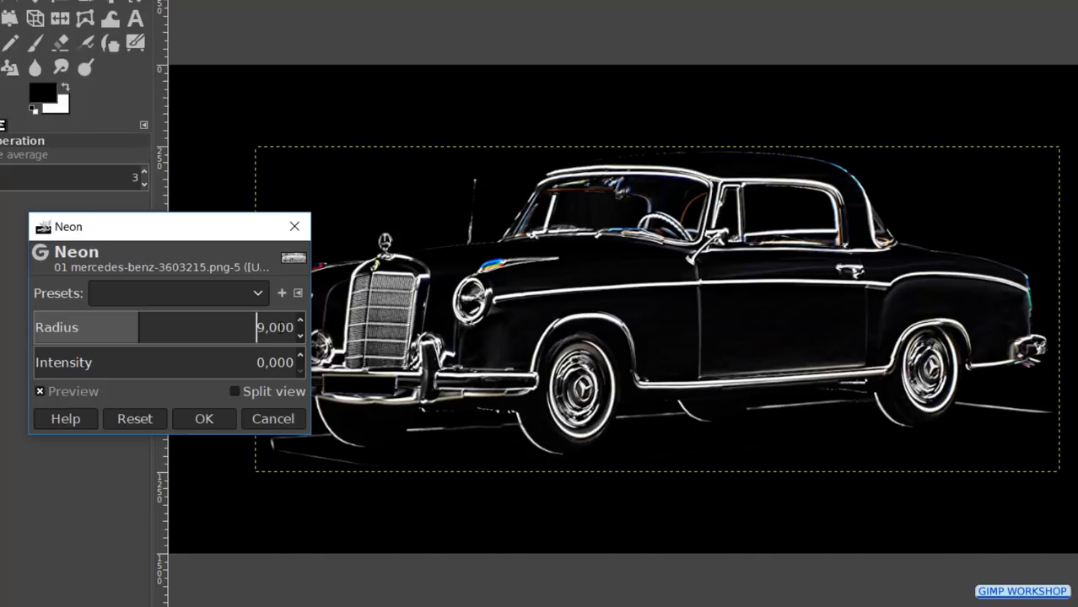
click(222, 427)
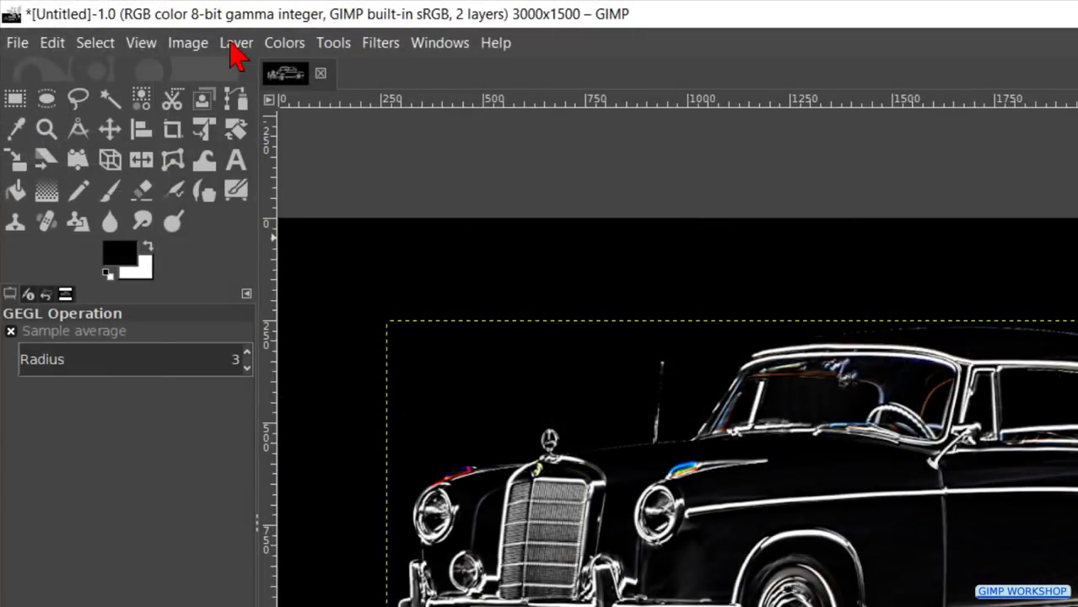
Step: Create a selection of the car's outline from the car layer's alpha channel
click(236, 44)
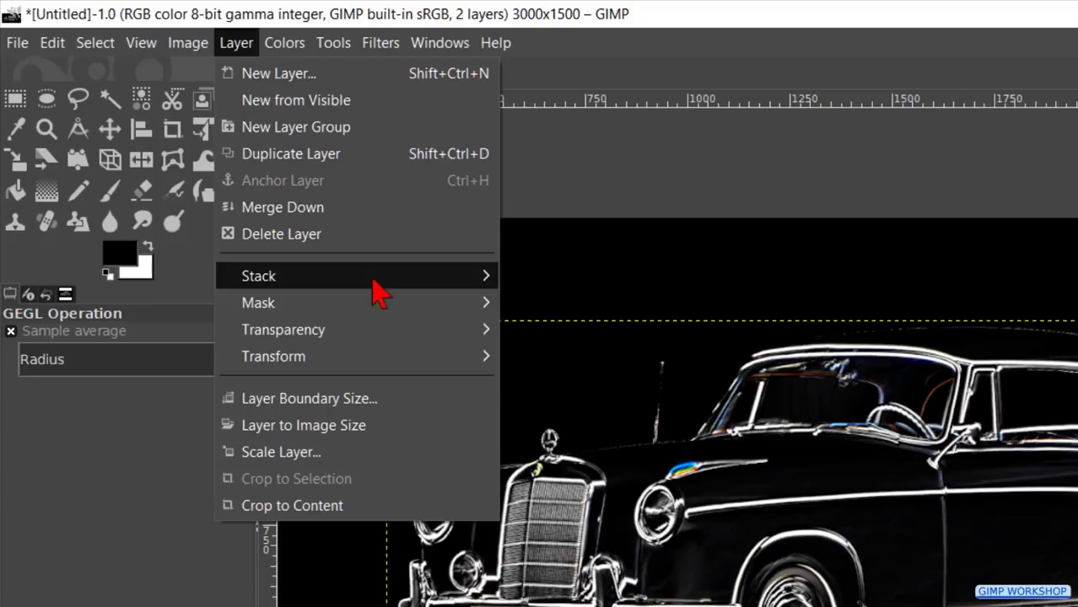
mouse_move(440, 335)
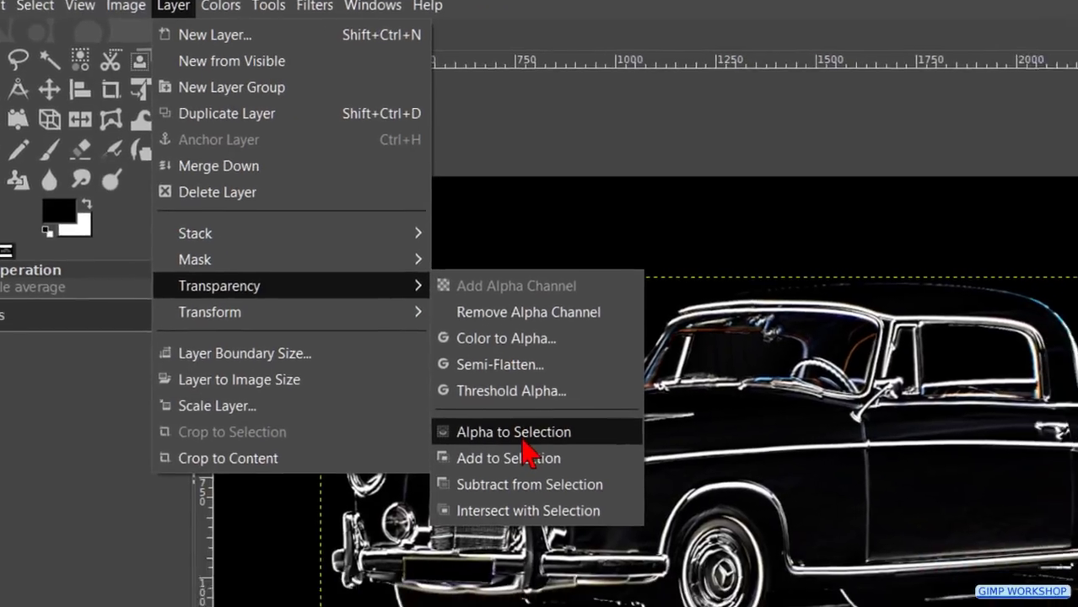
click(521, 437)
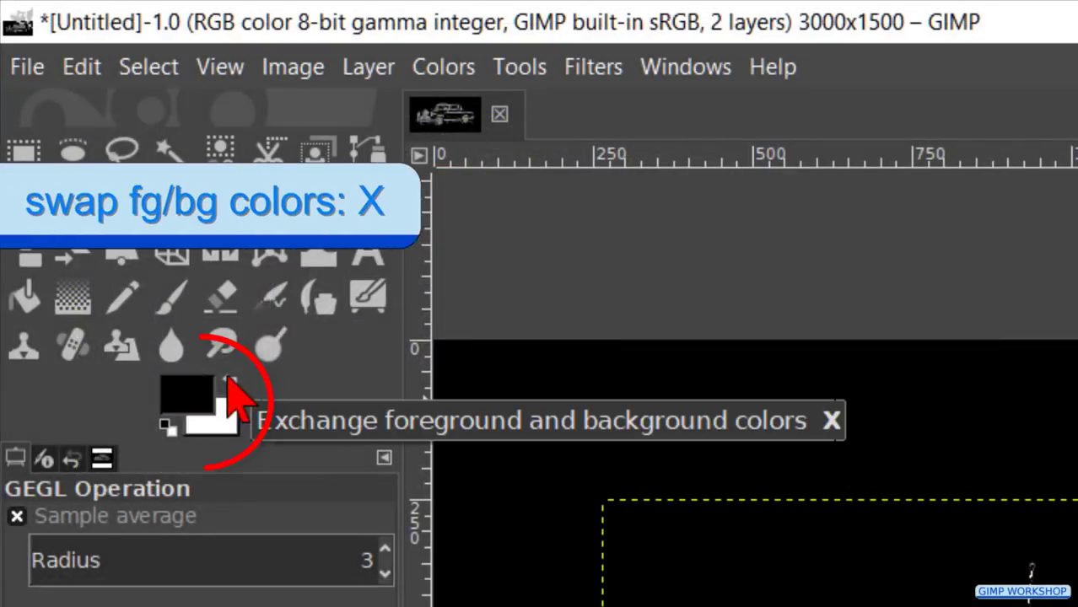
Step: Swap the colors so white is the foreground and stroke the car selection with it
click(232, 387)
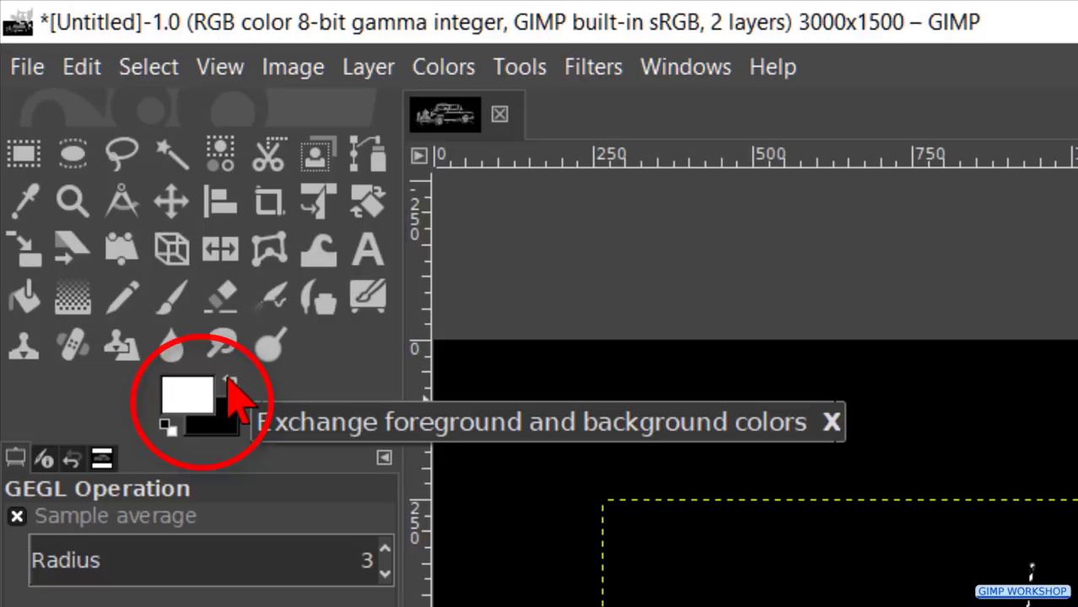
click(80, 78)
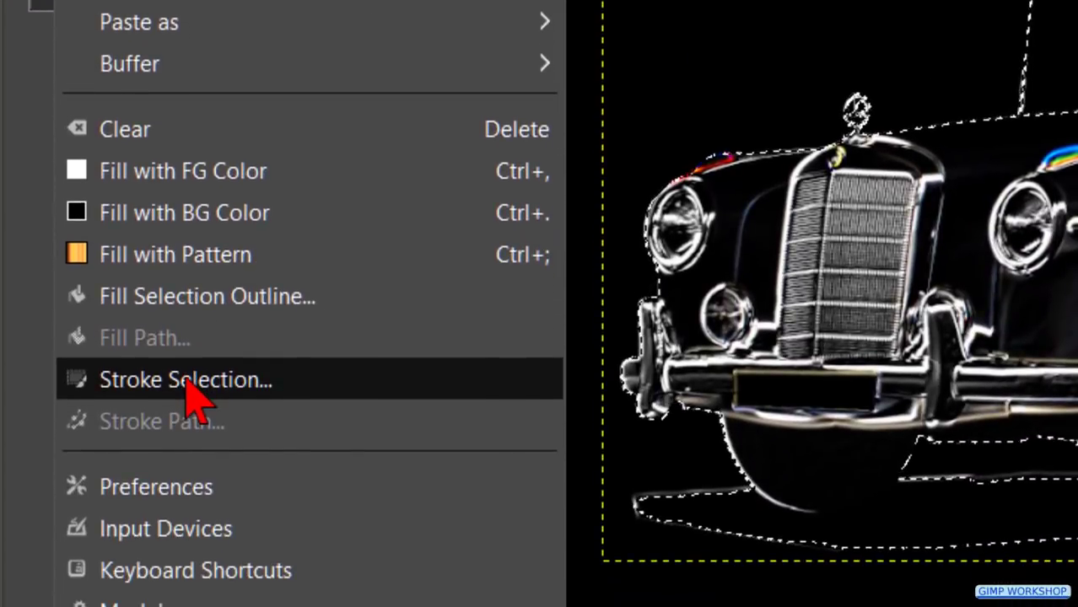
click(194, 390)
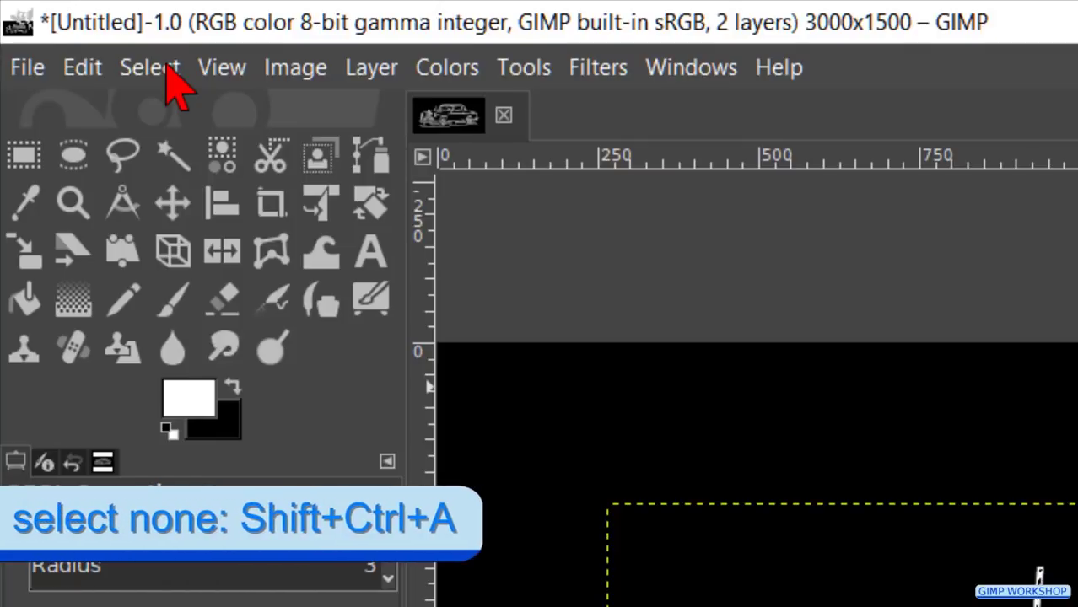
Step: Remove the selection and merge the car layer down onto the Background layer
click(167, 69)
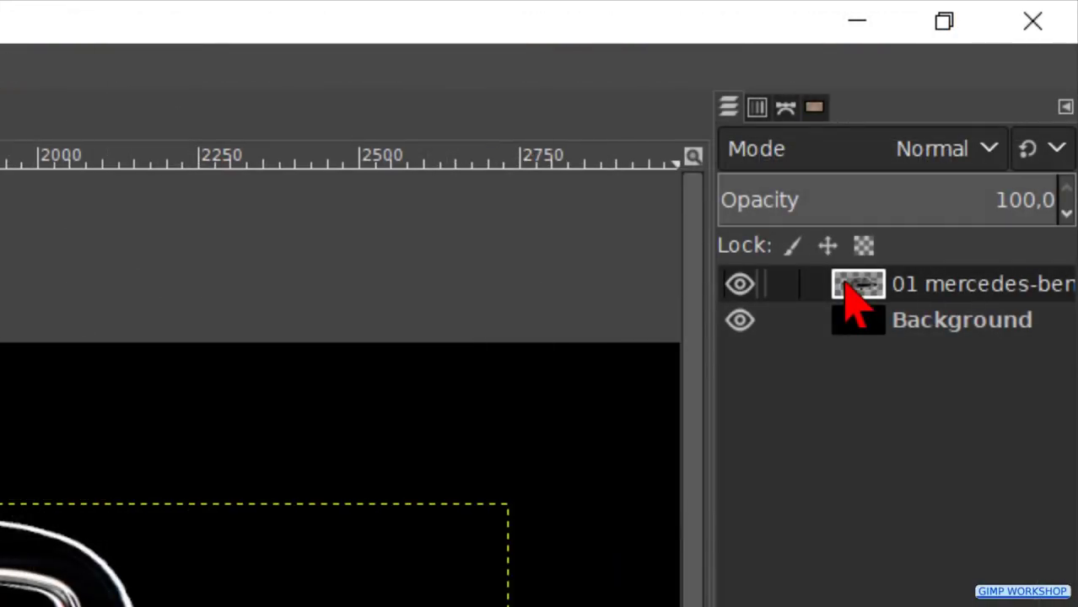
right_click(856, 301)
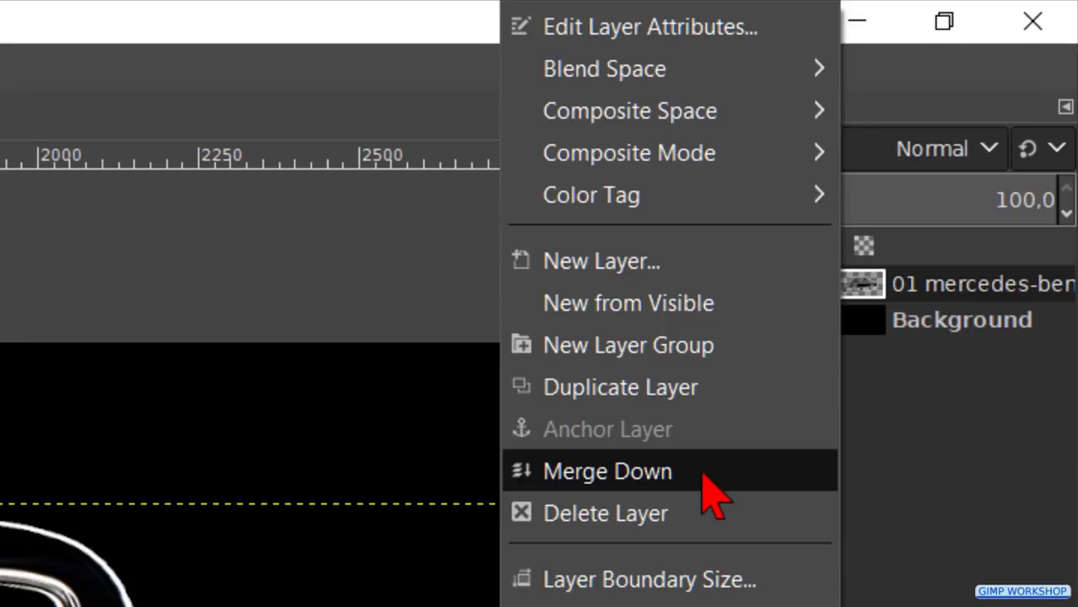
click(641, 472)
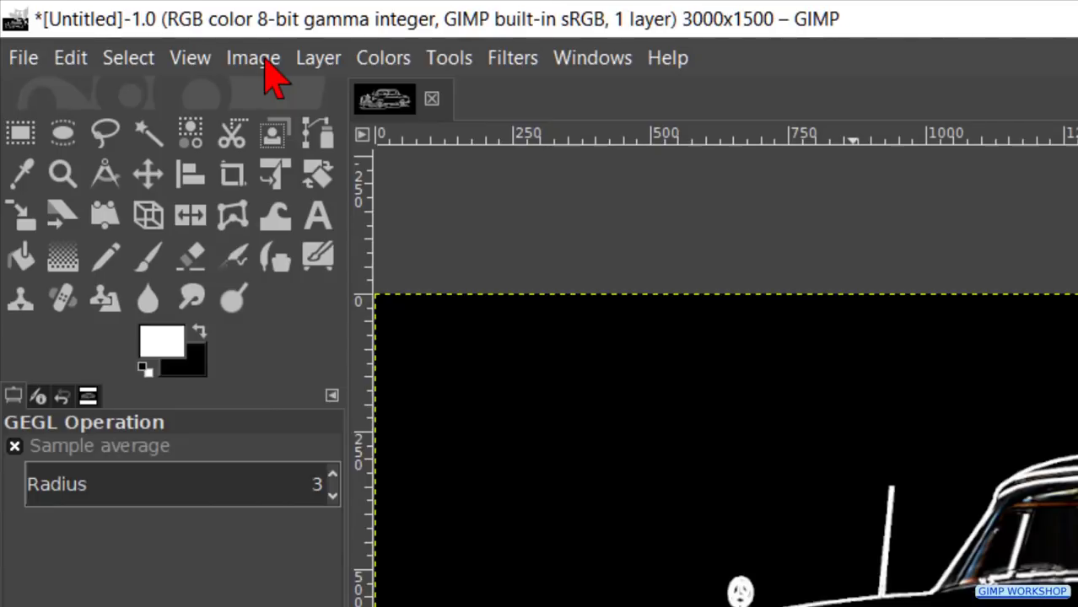
Step: Scale the whole image up to 6000 x 3000 px with Cubic interpolation
click(253, 59)
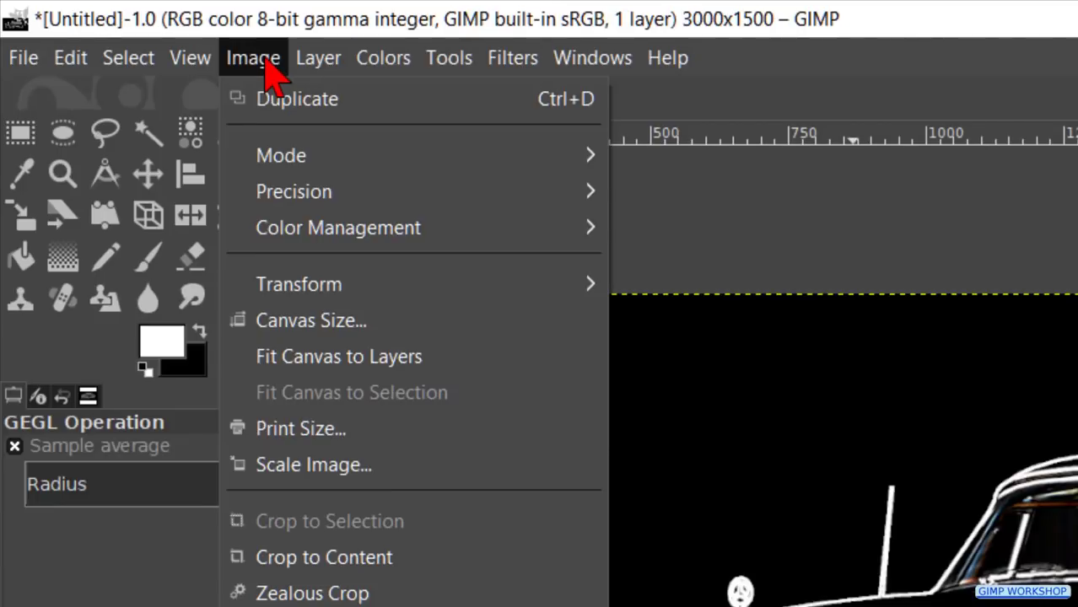
click(319, 467)
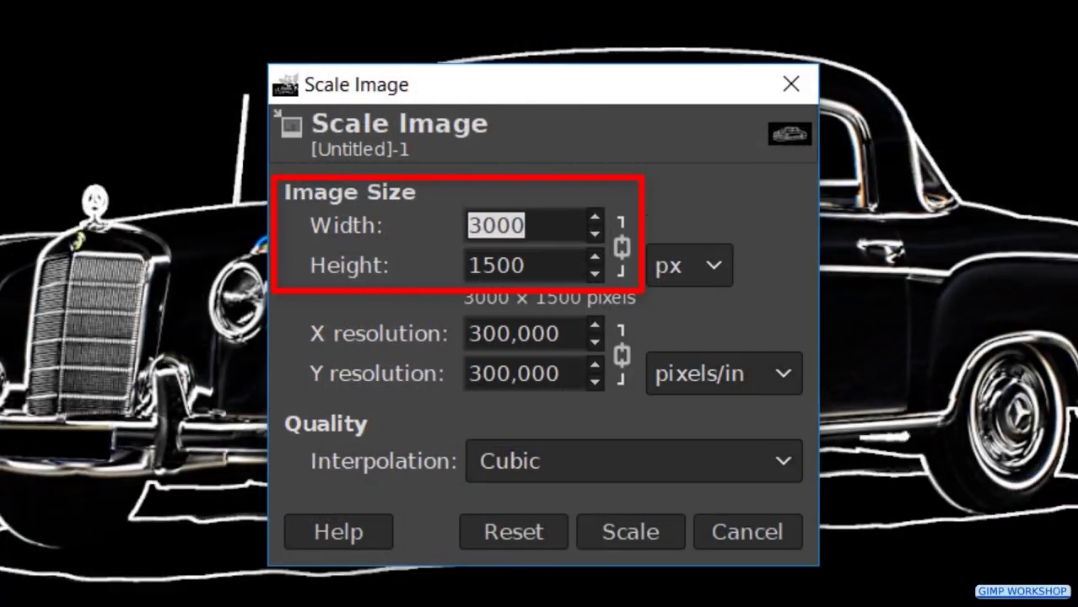
text(6)
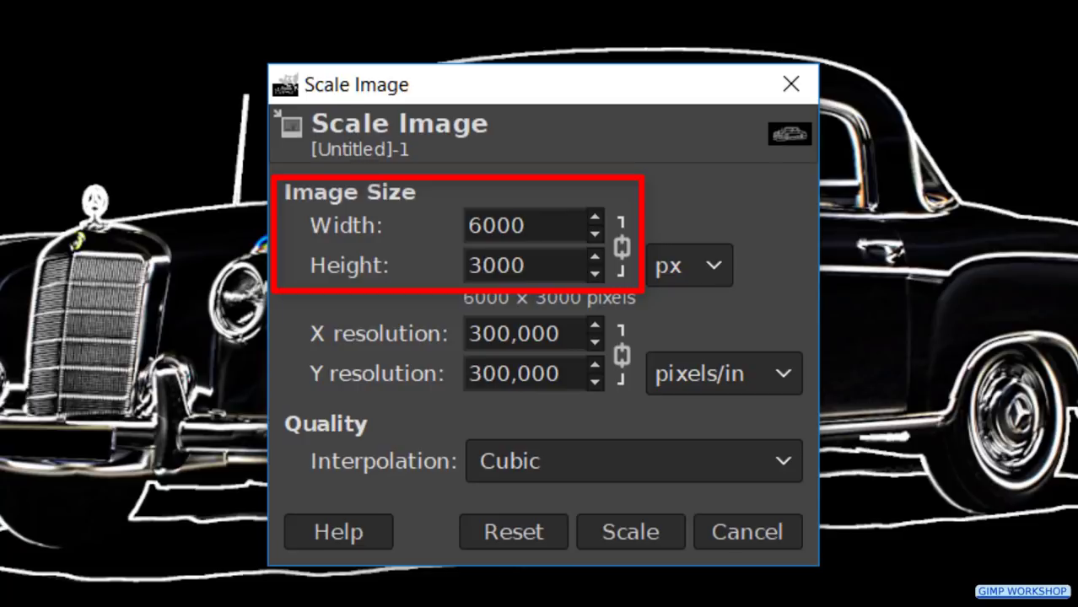
click(632, 533)
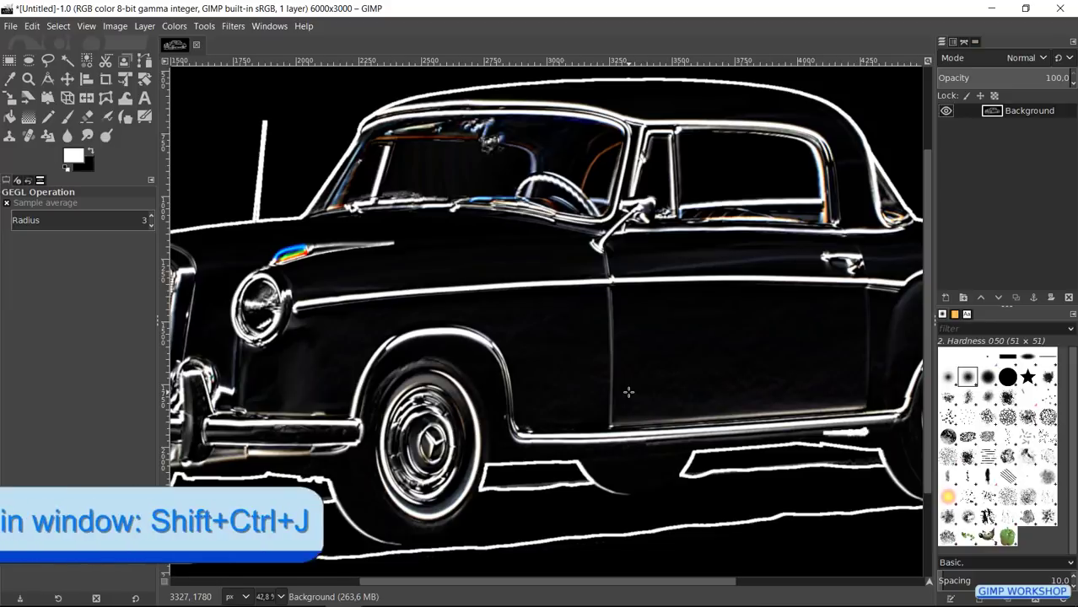
Step: Open the Threshold adjustment for the Background layer with the whole image in view
key(shift+ctrl+j)
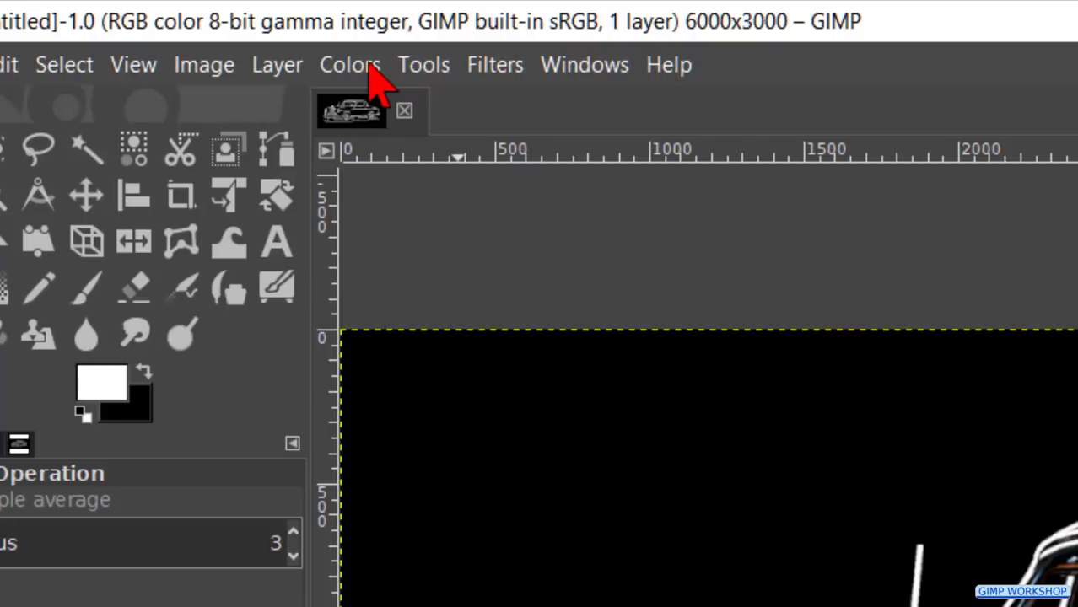
click(372, 68)
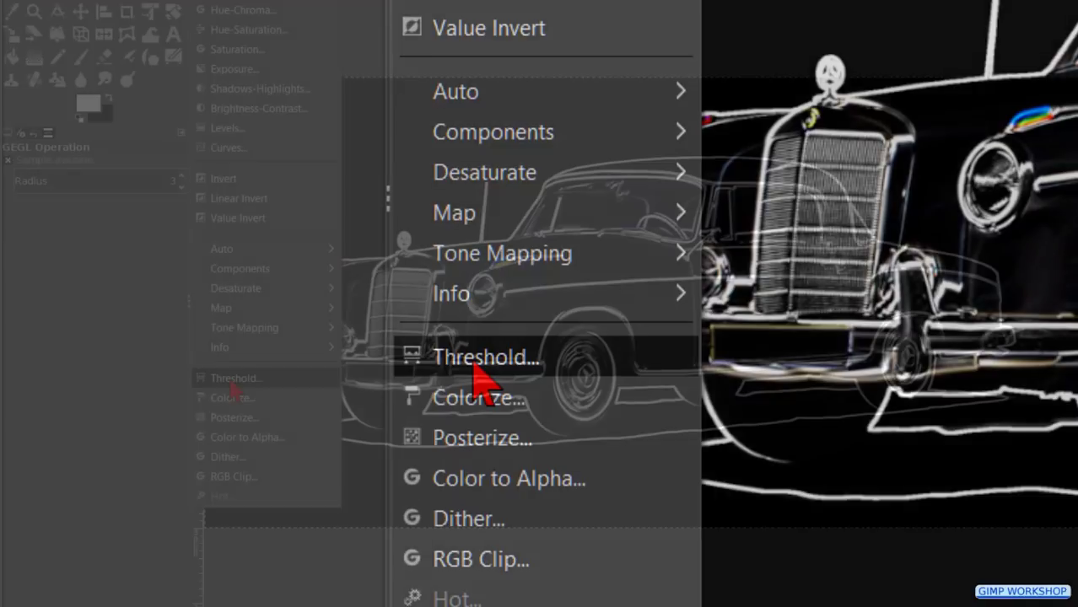
click(477, 361)
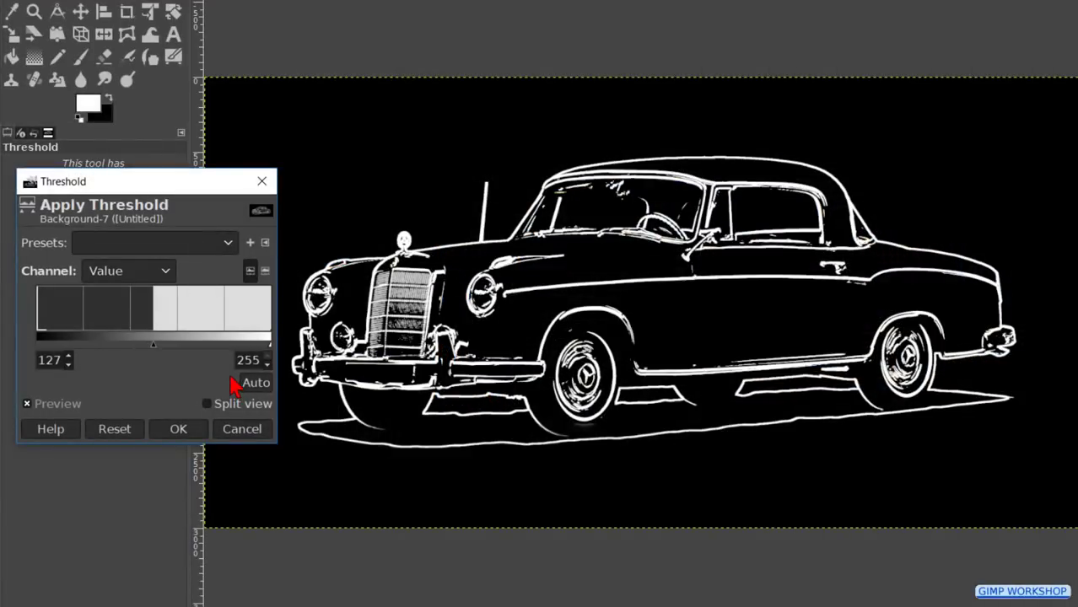
Step: Try the threshold on the Luminance channel with a lower limit of 100 and reset the settings
click(163, 273)
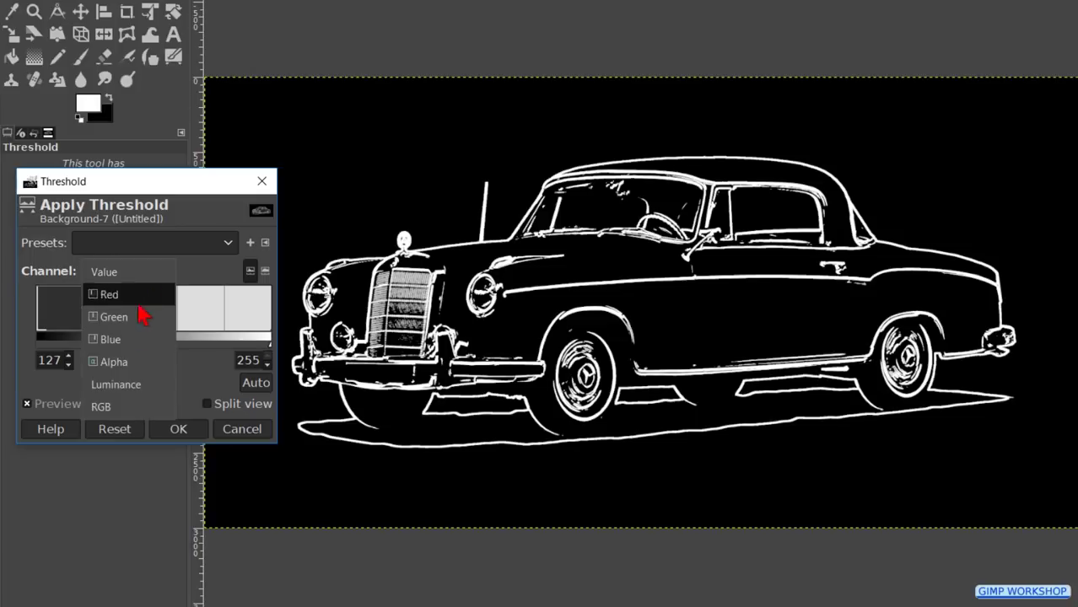
click(127, 386)
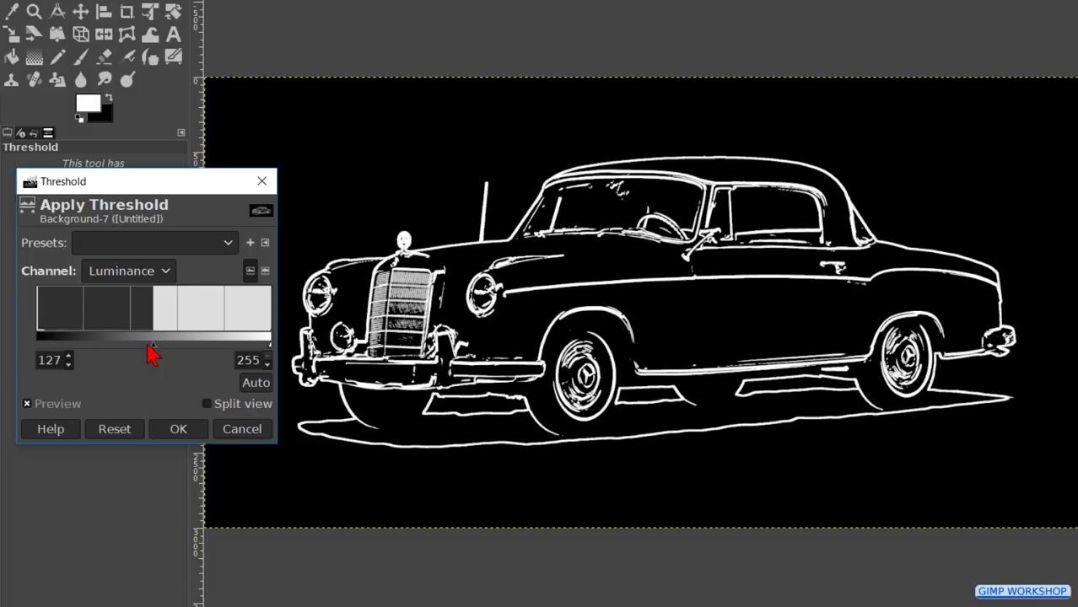
drag(157, 354, 130, 346)
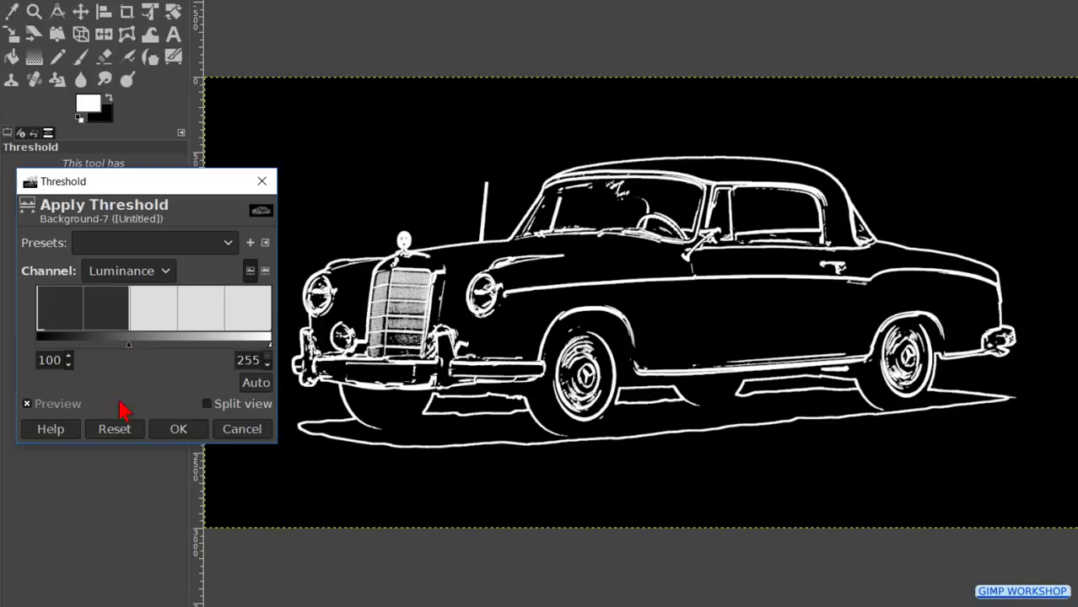
click(118, 435)
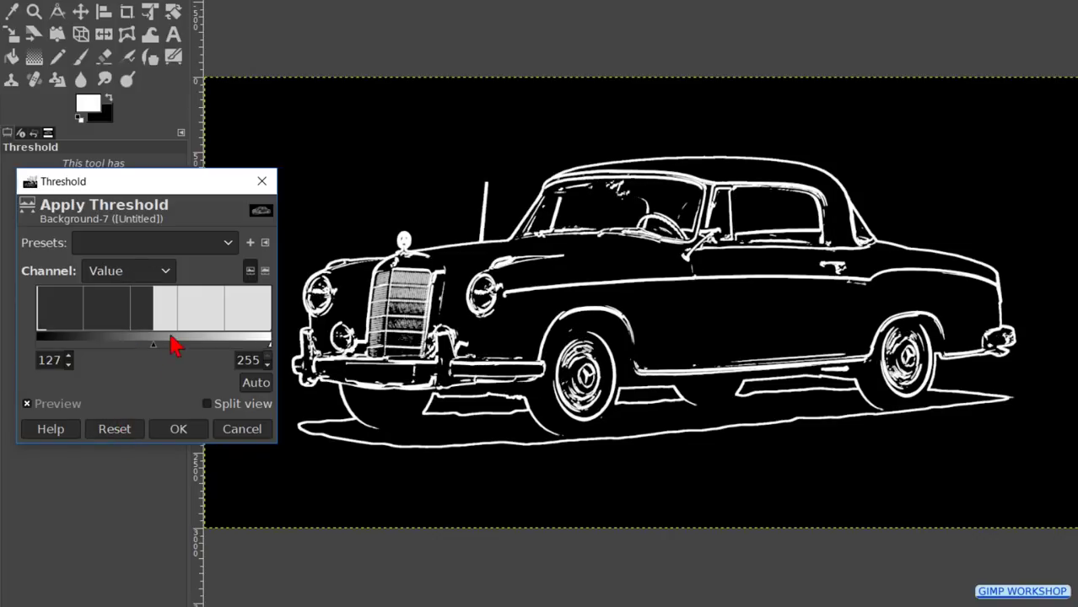
Step: Apply the threshold on the Value channel with a lower limit of 144 and an upper limit of 255
drag(171, 319, 274, 327)
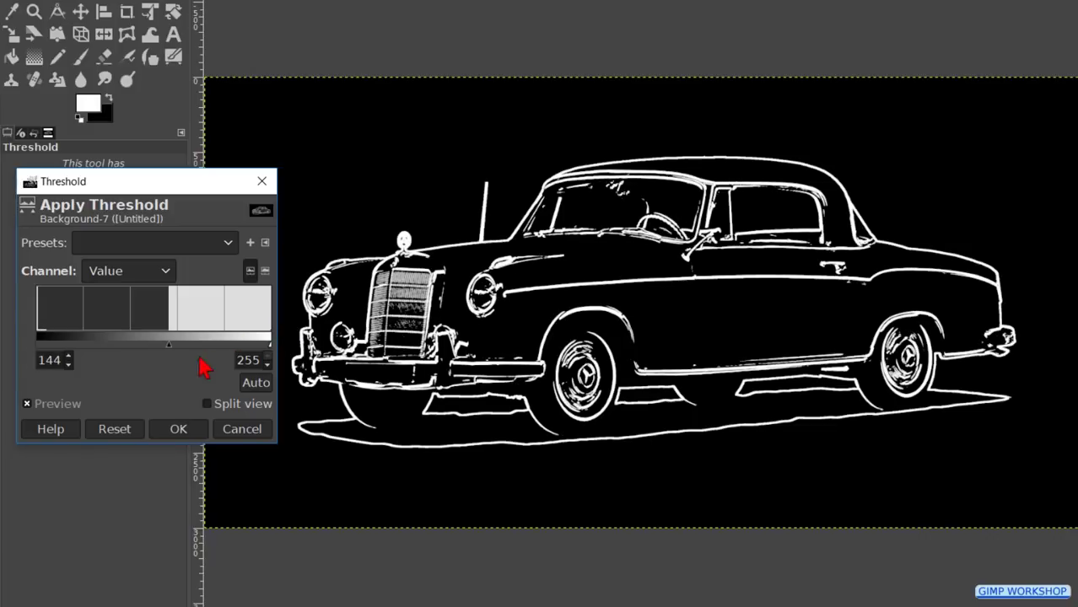
click(178, 431)
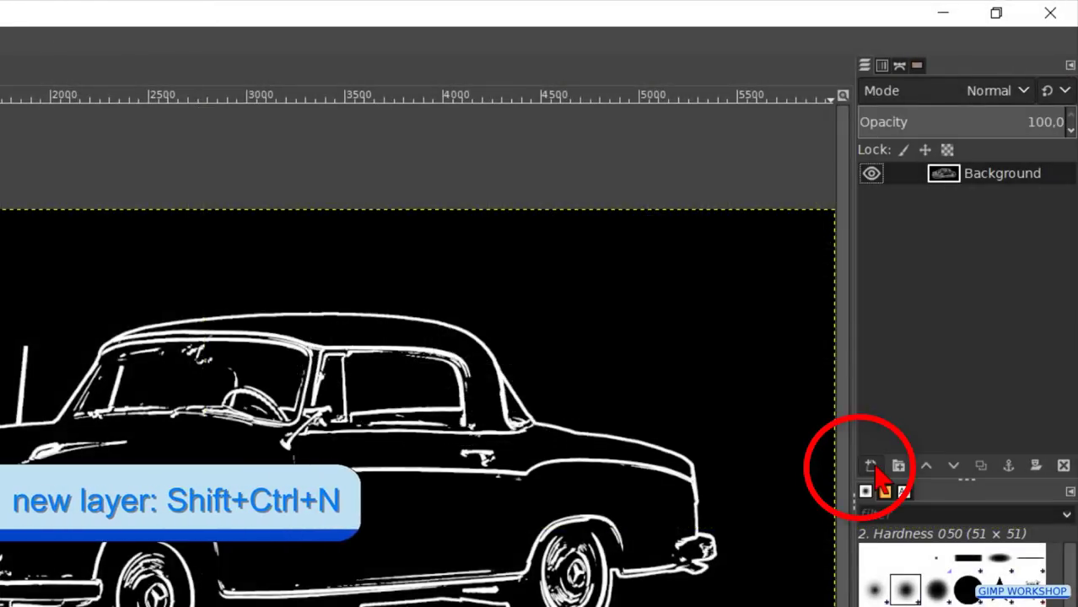
Step: Create a new 6000 x 3000 px layer named pencil, filled with transparency
click(870, 466)
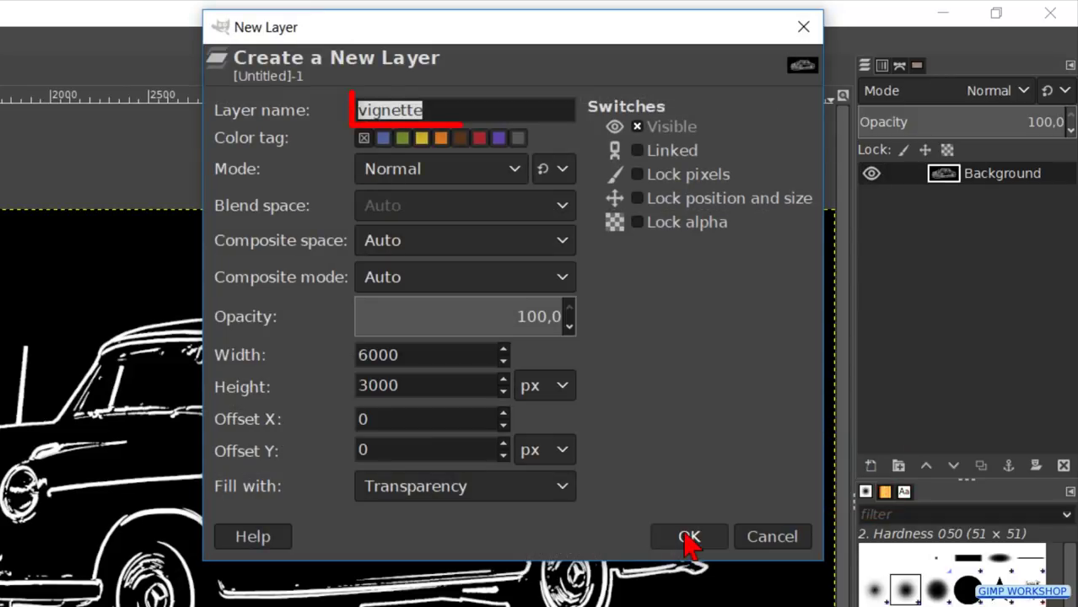
text(pencil)
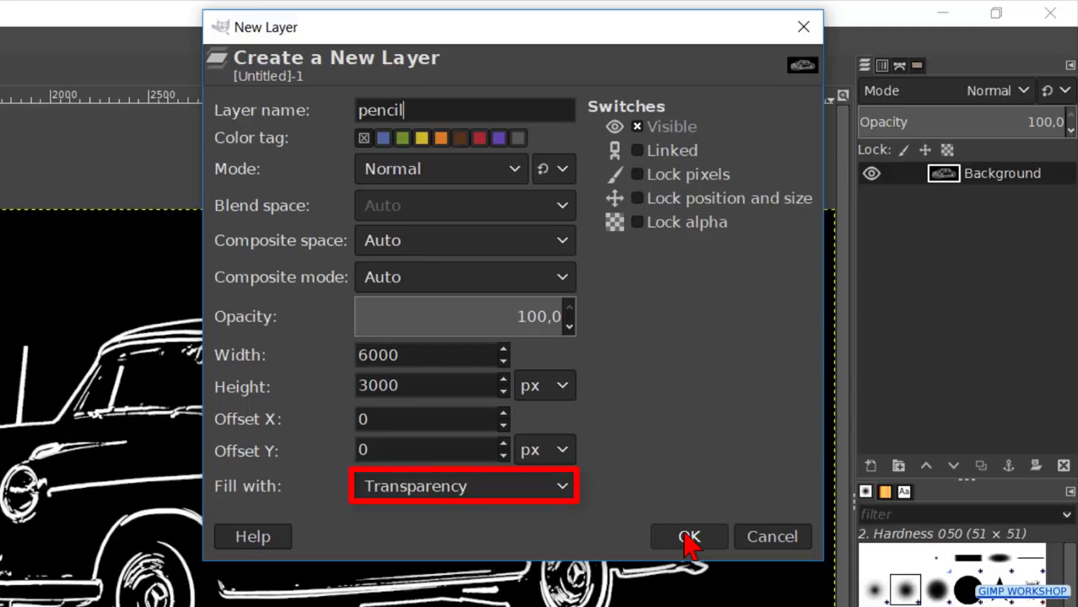
click(689, 538)
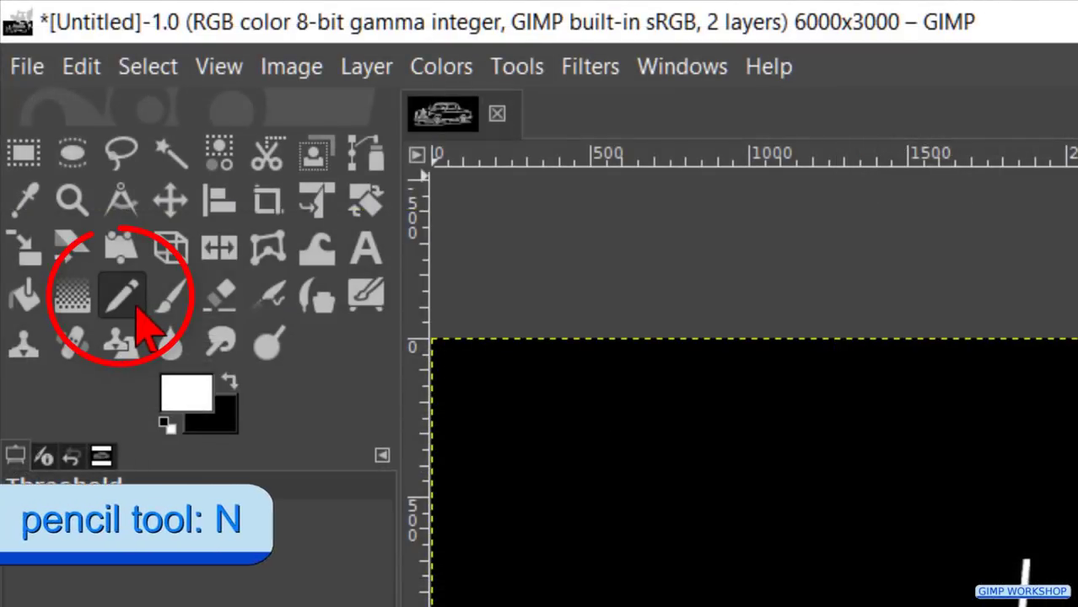
Step: With the Pencil tool and black as the foreground color, paint over the stray white marks inside the windshield above the steering wheel
click(123, 295)
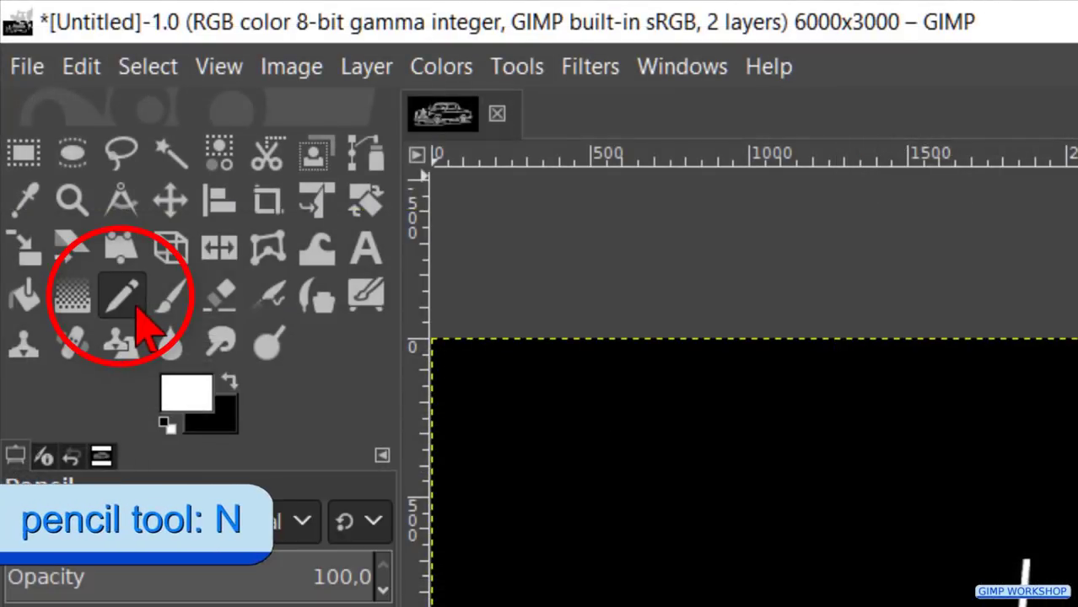
click(231, 385)
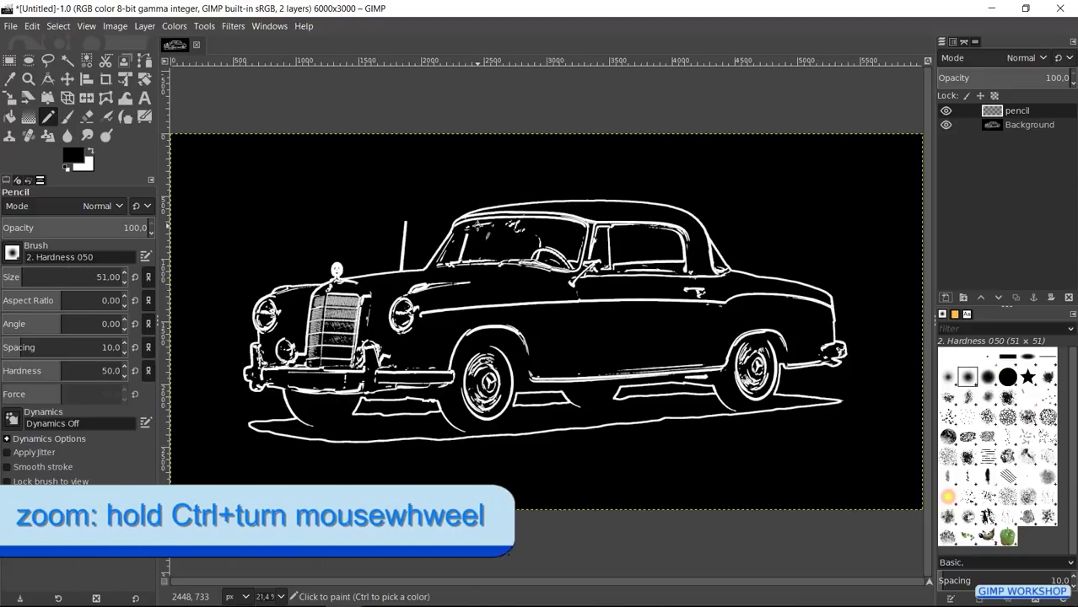
scroll(477, 226, up, 6)
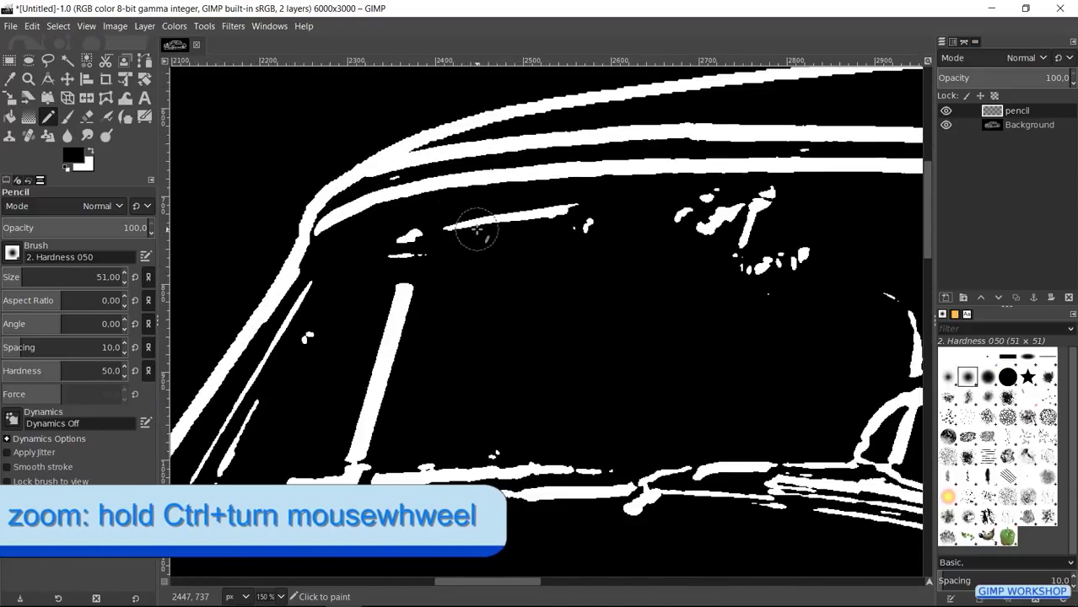
scroll(478, 227, up, 1)
mouse_move(415, 248)
mouse_down()
mouse_move(348, 258)
mouse_move(399, 237)
mouse_move(401, 248)
mouse_move(614, 201)
mouse_move(666, 242)
mouse_move(781, 197)
mouse_move(879, 196)
mouse_move(763, 235)
mouse_move(826, 258)
mouse_move(839, 302)
mouse_move(887, 276)
mouse_up()
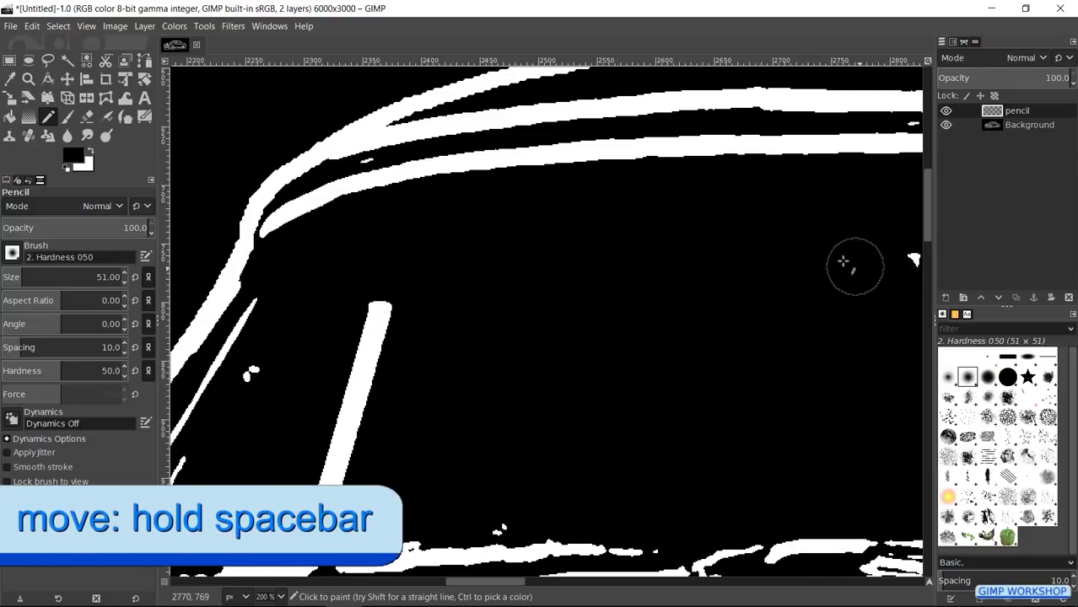
key(space)
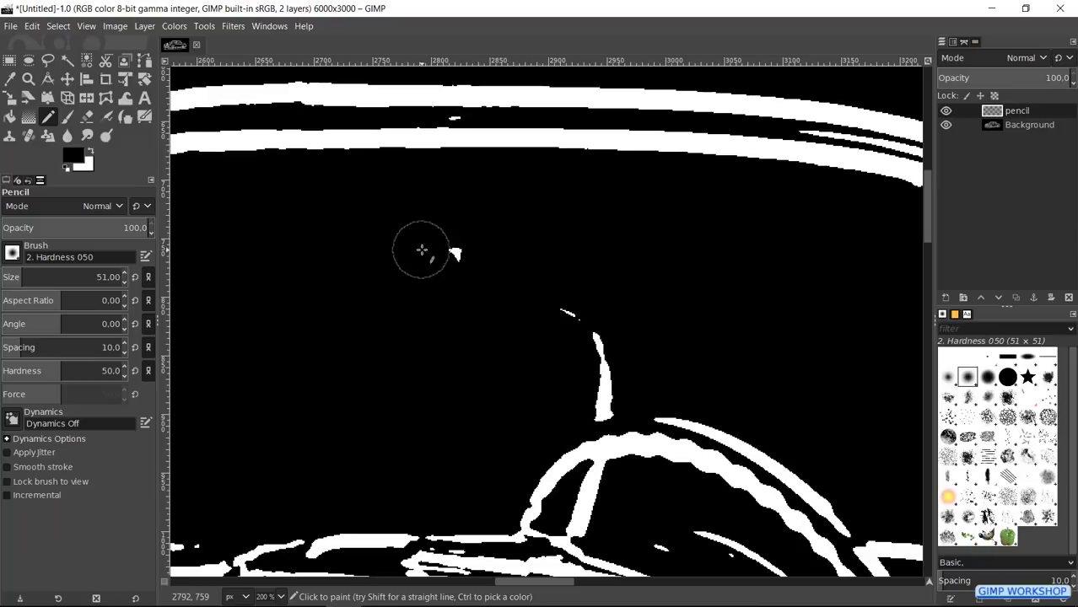
mouse_move(423, 251)
mouse_down()
mouse_move(499, 266)
mouse_move(582, 337)
mouse_move(601, 404)
mouse_up()
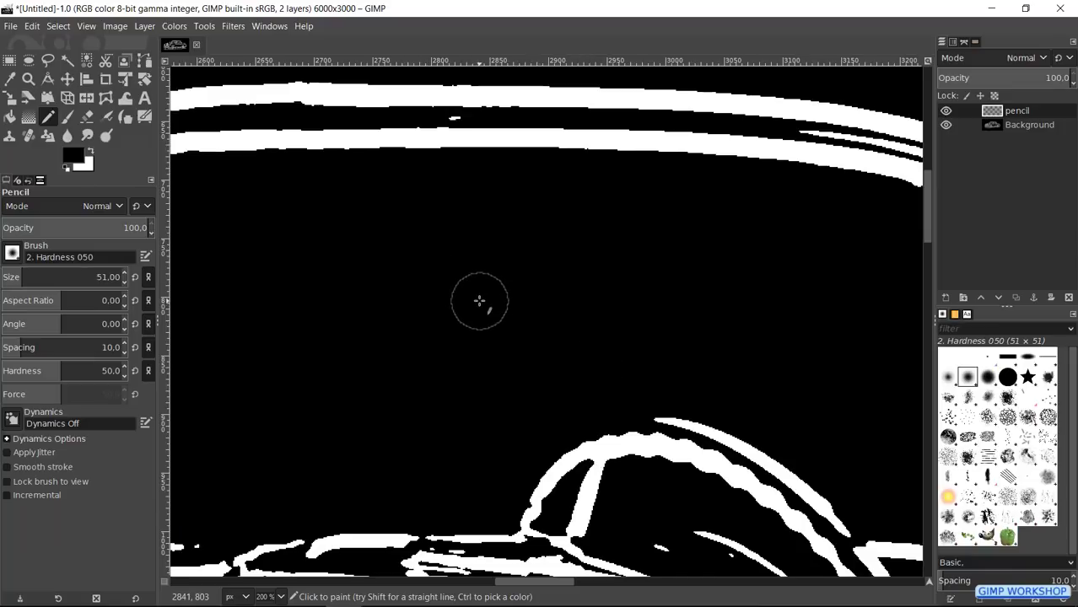
Step: Reduce the pencil size to 16 and paint out the small speck between the two lines above the windshield
key(space)
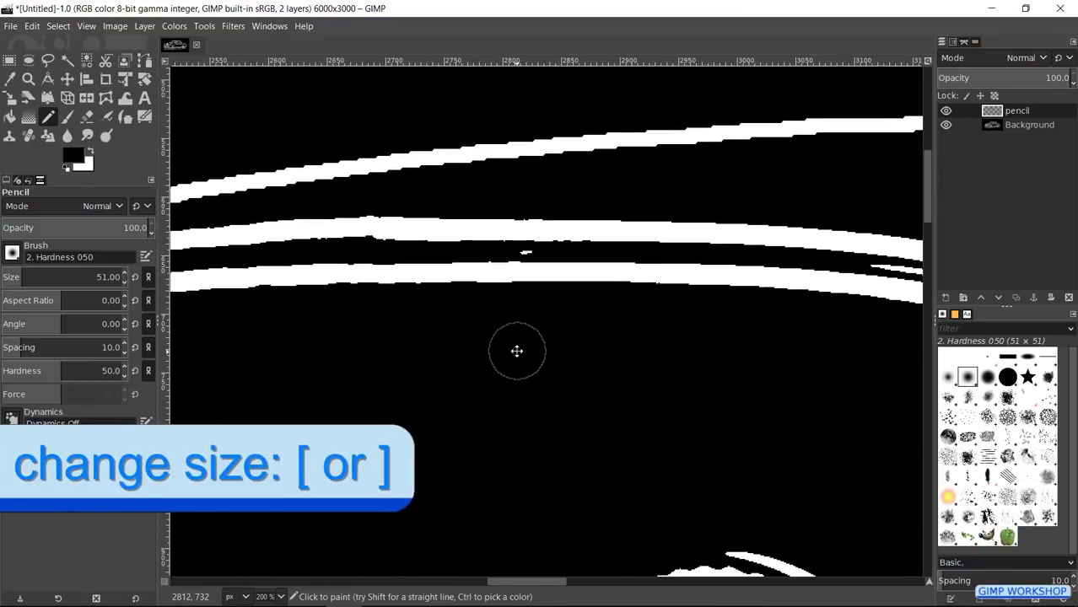
key(bracketleft)
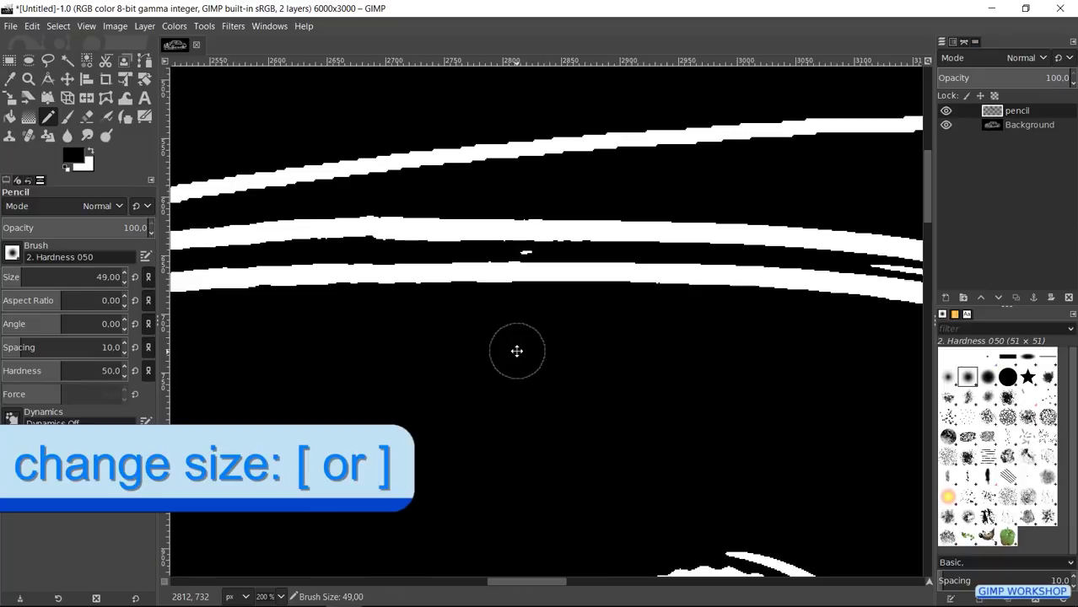
key(bracketleft)
key(bracketleft)
key(bracketleft)
key(bracketleft)
key(bracketleft)
key(bracketleft)
key(bracketleft)
key(bracketleft)
key(bracketleft)
key(bracketleft)
key(bracketleft)
key(bracketleft)
key(bracketleft)
key(bracketleft)
key(bracketleft)
key(bracketleft)
key(bracketleft)
key(bracketleft)
key(bracketleft)
key(bracketleft)
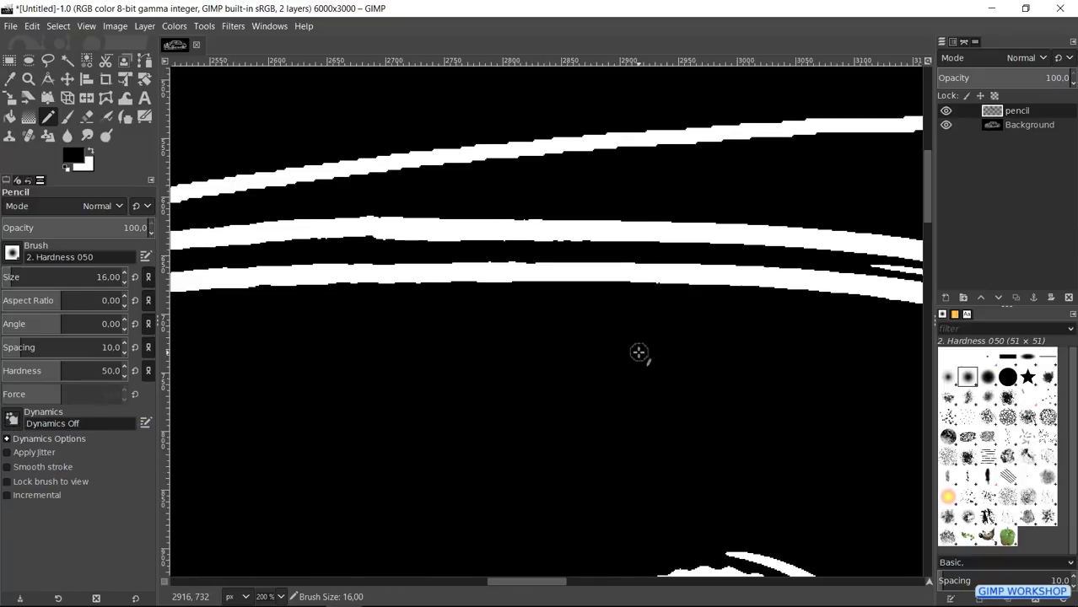
Step: Paint out the broken thin line beside the windshield's rear edge, and undo and redo that stroke
key(space)
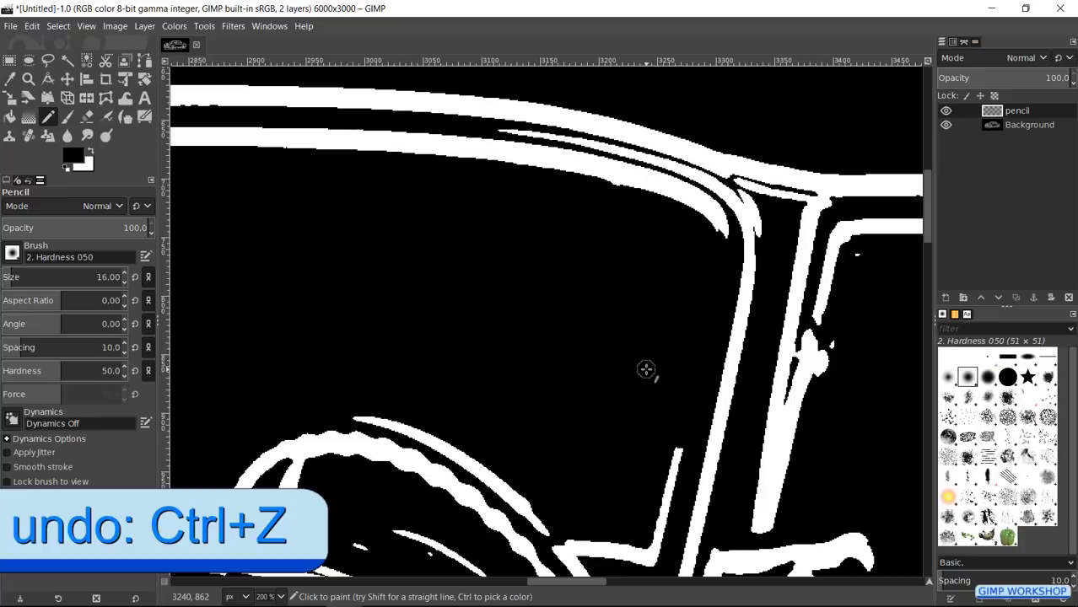
key(ctrl+y)
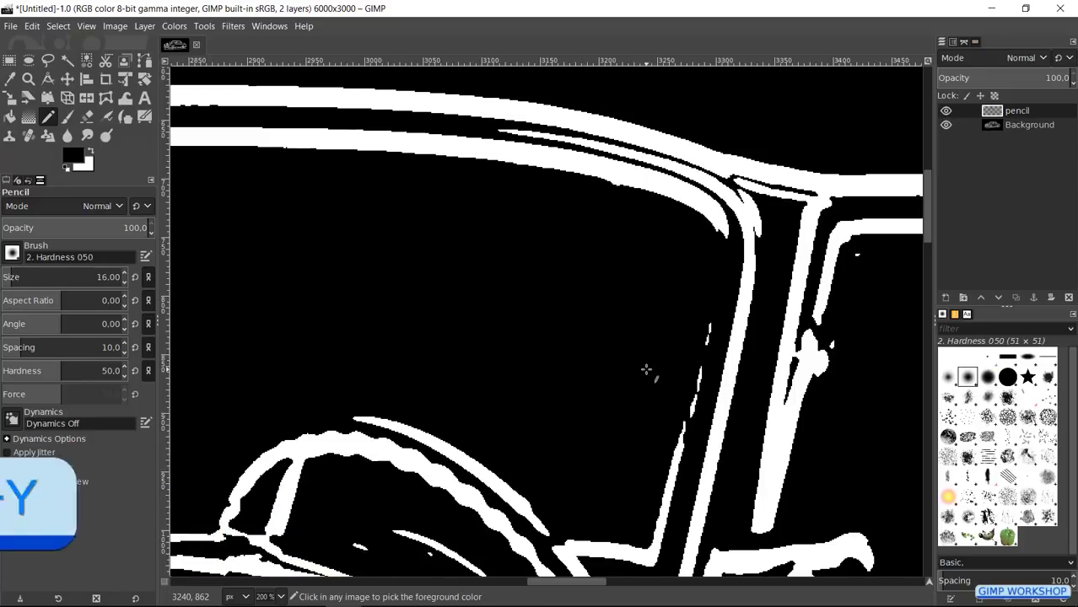
key(ctrl+z)
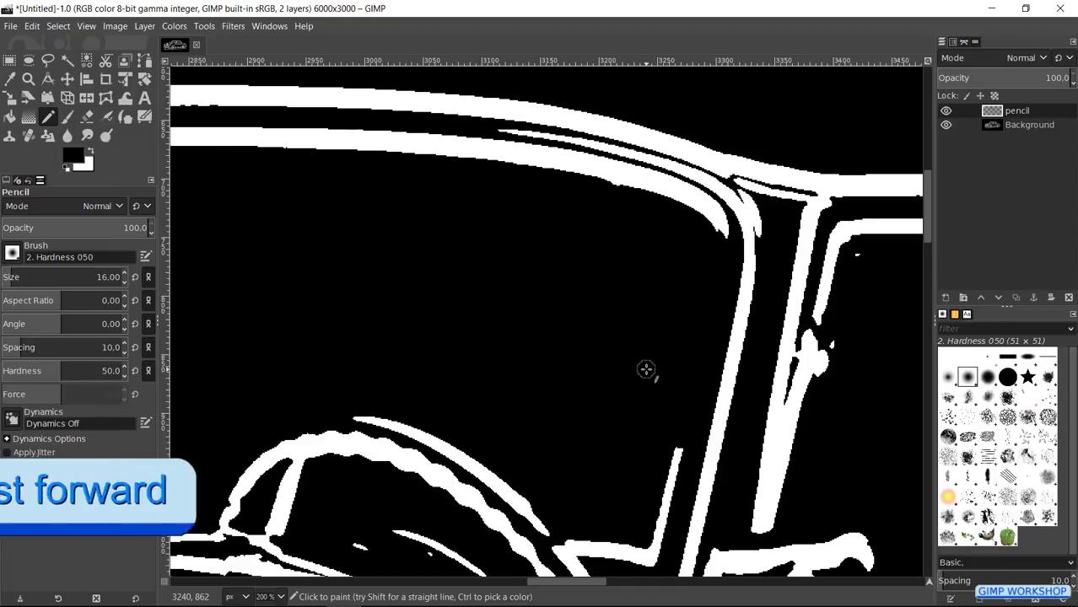
Step: Enlarge the pencil to size 43 and paint out the stray specks inside the side windows in black
key(bracketright)
key(bracketright)
key(bracketright)
key(bracketright)
key(bracketright)
key(bracketright)
key(bracketright)
key(bracketright)
key(bracketright)
key(bracketright)
key(bracketright)
key(bracketright)
key(bracketright)
key(bracketright)
key(bracketright)
key(bracketright)
key(bracketright)
key(bracketright)
key(bracketright)
key(bracketright)
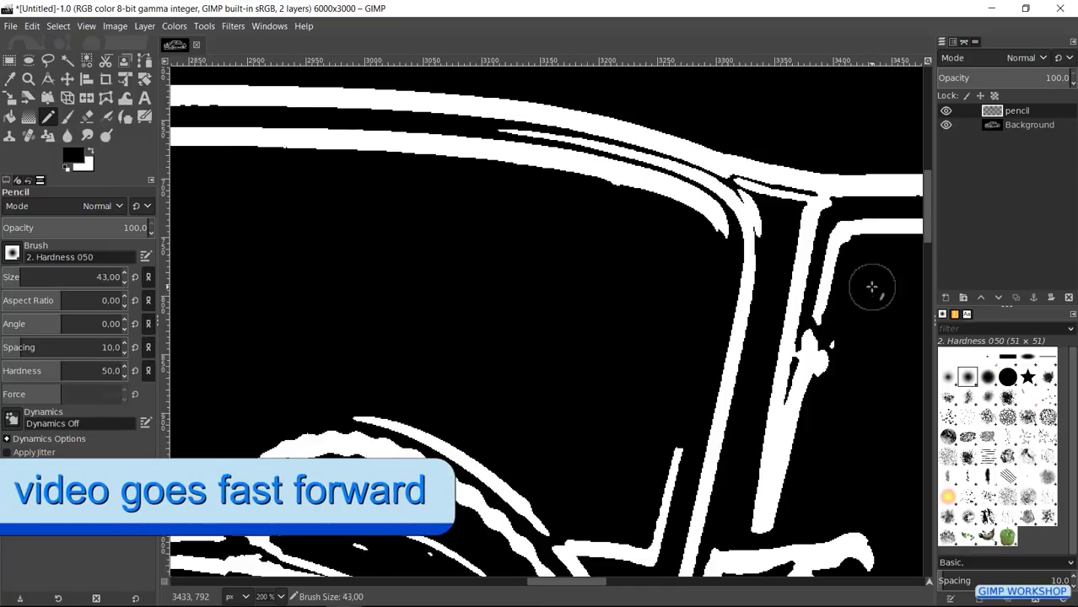
drag(872, 287, 390, 320)
drag(511, 287, 653, 279)
mouse_move(804, 267)
mouse_down()
mouse_move(483, 267)
mouse_move(695, 284)
mouse_move(458, 301)
mouse_up()
Step: Reduce the pencil size and clean up the finer stray marks along the side window frames
key(bracketleft)
key(bracketleft)
key(bracketleft)
key(bracketleft)
key(bracketleft)
key(bracketleft)
key(bracketleft)
key(bracketleft)
key(bracketleft)
key(bracketleft)
key(bracketleft)
key(bracketleft)
key(bracketleft)
key(bracketleft)
key(bracketleft)
key(bracketleft)
key(bracketleft)
key(bracketleft)
key(bracketleft)
key(bracketleft)
mouse_move(514, 295)
mouse_down()
mouse_move(588, 329)
mouse_move(451, 278)
mouse_up()
drag(634, 443, 647, 494)
mouse_move(591, 317)
mouse_down()
mouse_move(638, 397)
mouse_move(371, 162)
mouse_up()
Step: Enlarge the pencil again and paint out the stray marks around the rear side window and the rear roof pillar
key(bracketright)
key(bracketright)
key(bracketright)
key(bracketright)
key(bracketright)
key(bracketright)
key(bracketright)
key(bracketright)
key(bracketright)
key(bracketright)
key(bracketright)
key(bracketright)
key(bracketright)
key(bracketright)
key(bracketright)
key(bracketright)
key(bracketright)
key(bracketright)
key(bracketright)
key(bracketright)
drag(698, 408, 690, 402)
drag(650, 431, 722, 441)
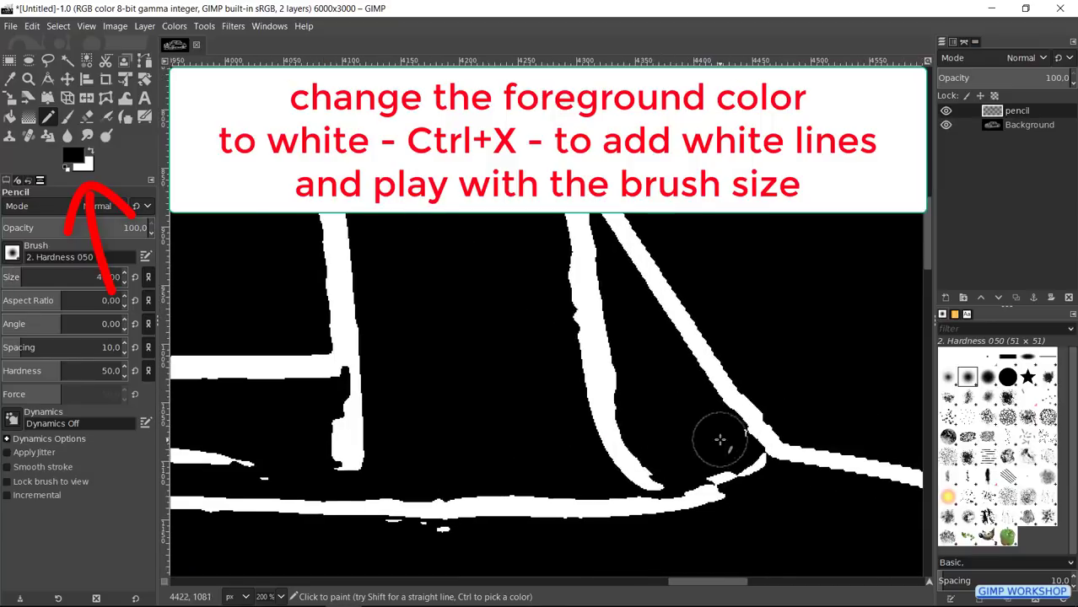
drag(173, 249, 559, 205)
drag(756, 374, 758, 402)
click(394, 359)
Step: Reduce the pencil size and tidy the remaining rough lines around the side windows and the windshield frame
key(bracketleft)
key(bracketleft)
key(bracketleft)
key(bracketleft)
key(bracketleft)
key(bracketleft)
key(bracketleft)
key(bracketleft)
key(bracketleft)
key(bracketleft)
key(bracketleft)
key(bracketleft)
key(bracketleft)
key(bracketleft)
key(bracketleft)
key(bracketleft)
key(bracketleft)
key(bracketleft)
key(bracketleft)
key(bracketleft)
drag(248, 425, 637, 412)
drag(467, 355, 403, 378)
drag(401, 349, 599, 325)
mouse_move(539, 383)
mouse_down()
mouse_move(441, 417)
mouse_move(528, 418)
mouse_up()
mouse_move(527, 92)
mouse_down()
mouse_move(687, 278)
mouse_move(673, 376)
mouse_up()
mouse_move(636, 140)
mouse_down()
mouse_move(669, 221)
mouse_move(677, 421)
mouse_up()
mouse_move(654, 424)
mouse_down()
mouse_move(650, 392)
mouse_move(700, 395)
mouse_up()
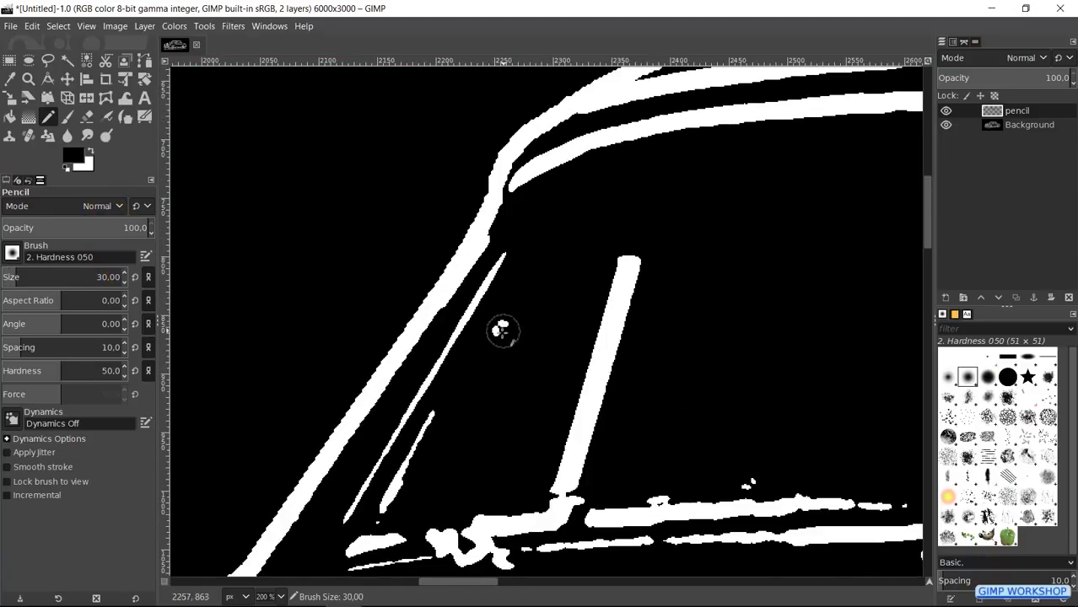
Step: With the pencil at size 30, paint out the specks and short stray line beside the windshield's front pillar and lower corner
scroll(458, 486, down, 2)
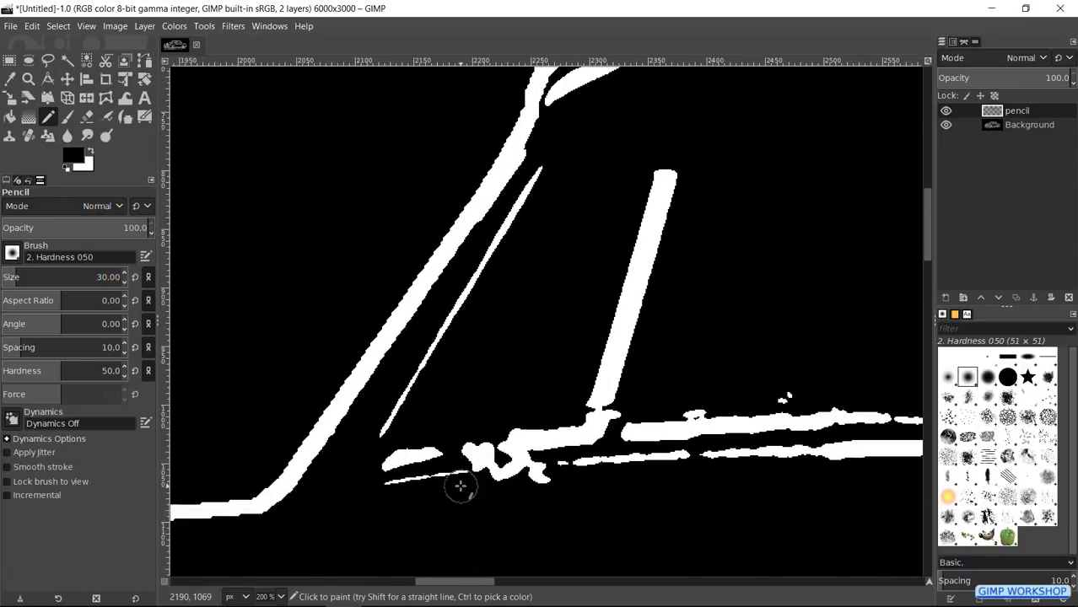
scroll(804, 384, right, 8)
drag(596, 429, 461, 456)
drag(533, 424, 782, 472)
Step: Use a smaller pencil to clean up the ragged lines and specks along the base of the windshield
scroll(531, 412, up, 3)
key(bracketleft)
key(bracketleft)
key(bracketleft)
key(bracketleft)
key(bracketleft)
drag(555, 368, 607, 378)
scroll(607, 378, down, 4)
drag(780, 438, 458, 421)
Step: Clean up the rough lines and specks around the steering wheel, the windshield's lower corner and the side mirror with small pencil sizes
key(bracketright)
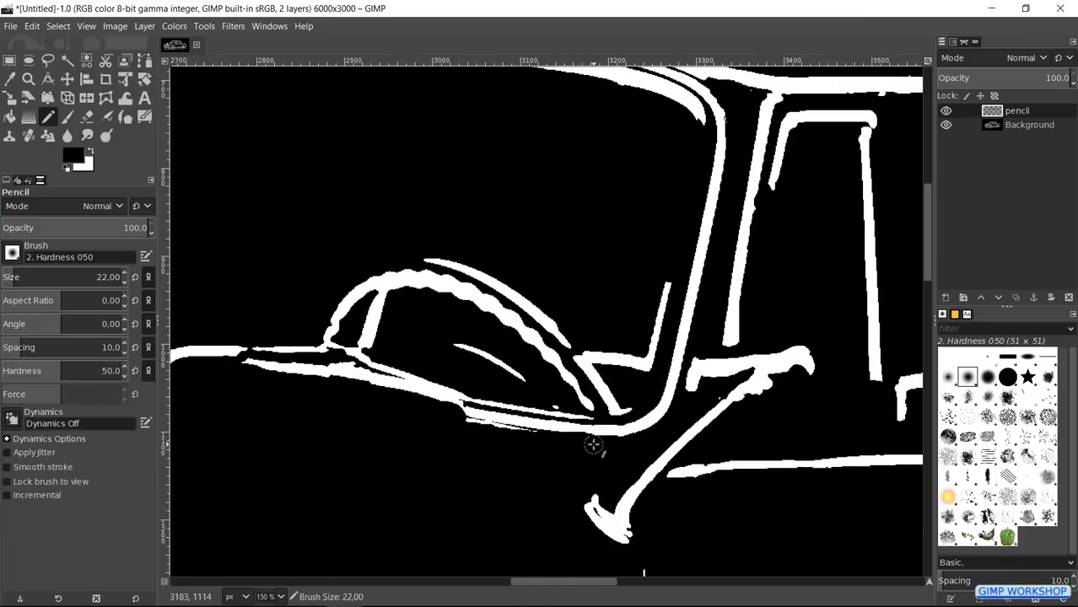
scroll(338, 371, up, 3)
key(bracketright)
drag(288, 324, 363, 366)
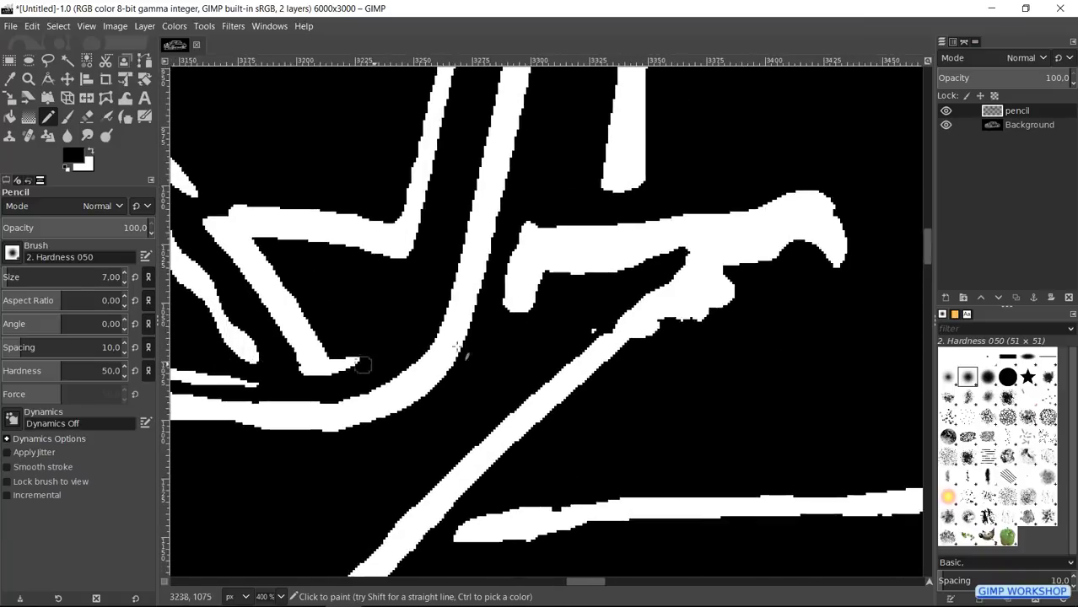
scroll(535, 321, down, 4)
drag(877, 397, 346, 361)
Step: Enlarge the pencil to size 25 and paint out the thin stray lines beneath the rear fender's contour
key(bracketright)
key(bracketright)
key(bracketright)
key(bracketright)
key(bracketright)
key(bracketright)
key(bracketright)
key(bracketright)
key(bracketright)
key(bracketright)
key(bracketright)
key(bracketright)
key(bracketright)
key(bracketright)
key(bracketright)
key(bracketright)
key(bracketright)
key(bracketright)
drag(707, 459, 292, 346)
ctrl+scroll(530, 324, up, 1)
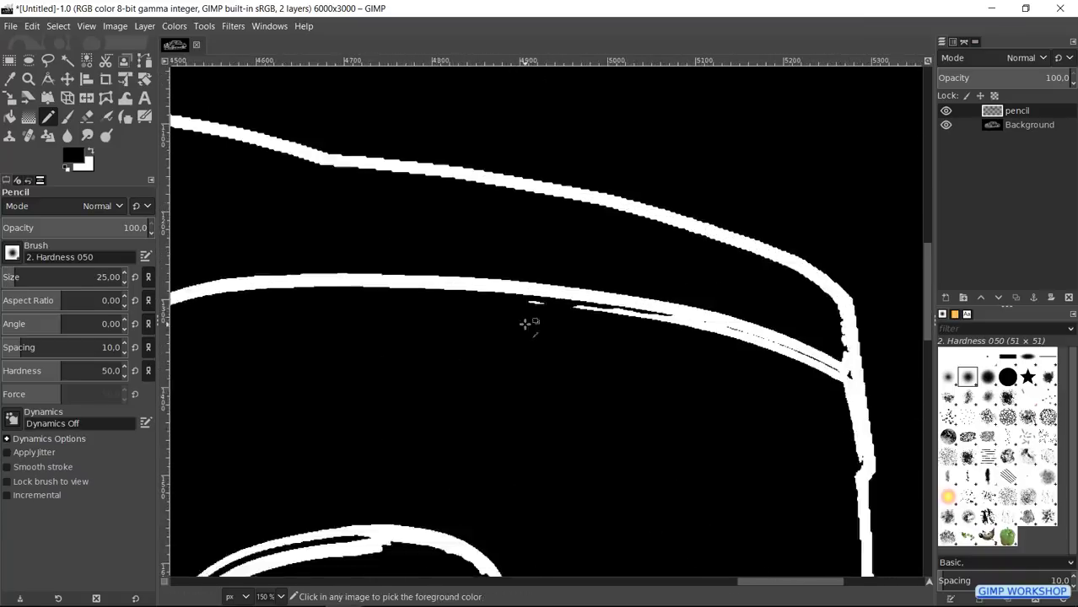
drag(678, 555, 387, 193)
ctrl+scroll(387, 194, up, 1)
drag(534, 452, 580, 452)
drag(691, 392, 664, 341)
scroll(590, 341, left, 10)
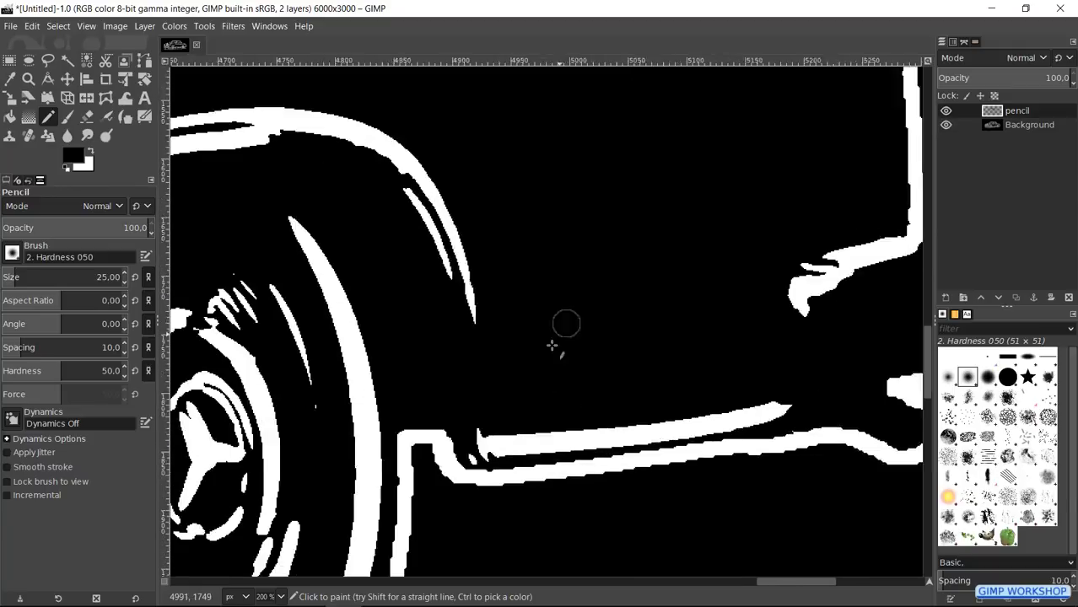
Step: Paint out the small streaks above the rear hubcap and the ragged start of the lower body line behind the rear wheel
scroll(251, 313, down, 2)
mouse_move(333, 276)
mouse_down()
mouse_move(347, 378)
mouse_move(435, 260)
mouse_move(508, 258)
mouse_up()
drag(458, 453, 531, 263)
mouse_move(433, 285)
mouse_down()
mouse_move(528, 363)
mouse_move(434, 335)
mouse_move(455, 362)
mouse_move(434, 348)
mouse_move(536, 399)
mouse_up()
mouse_move(753, 352)
mouse_down()
mouse_move(511, 516)
mouse_move(589, 482)
mouse_up()
Step: Reduce the pencil to size 19 and tidy the ring lines around the star on the rear hubcap
key([)
key([)
key([)
key([)
key([)
key([)
mouse_move(342, 353)
mouse_down()
mouse_move(351, 389)
mouse_move(381, 292)
mouse_move(373, 253)
mouse_up()
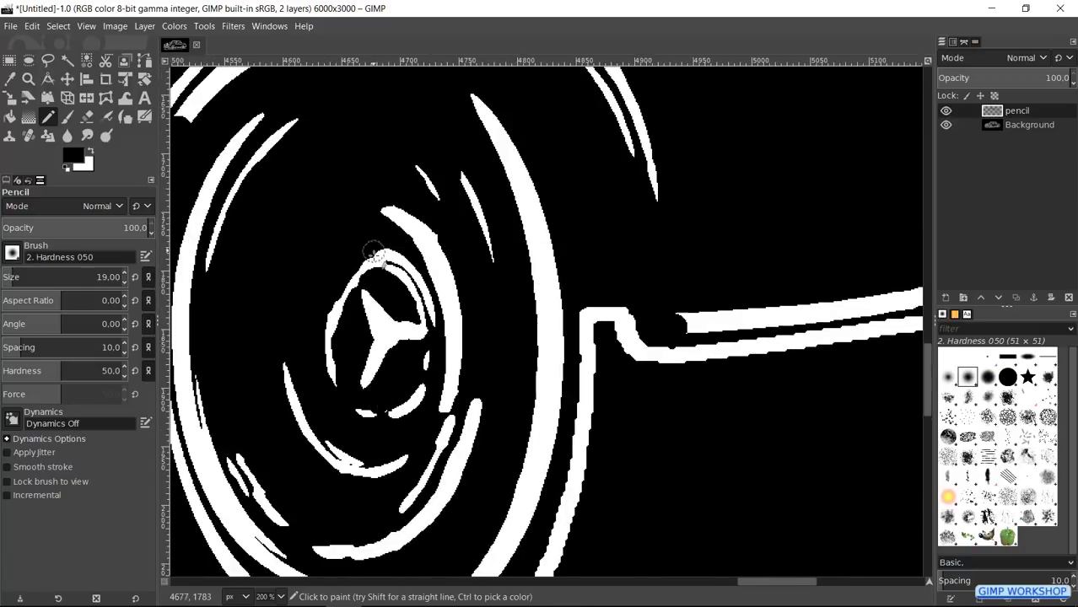
Step: Make the pencil smaller still and clean up the remaining fine stray marks in the rear wheel
drag(234, 460, 378, 361)
key([)
key([)
key([)
key([)
drag(227, 275, 482, 299)
Step: Enlarge the pencil to size 35 and paint out the specks and rough line ends on the lower body in front of the rear wheel
key(])
key(])
key(])
key(])
key(])
key(])
key(])
key(])
key(])
key(])
key(])
key(])
key(])
key(])
key(])
key(])
key(])
key(])
key(])
key(])
click(450, 295)
drag(279, 278, 473, 262)
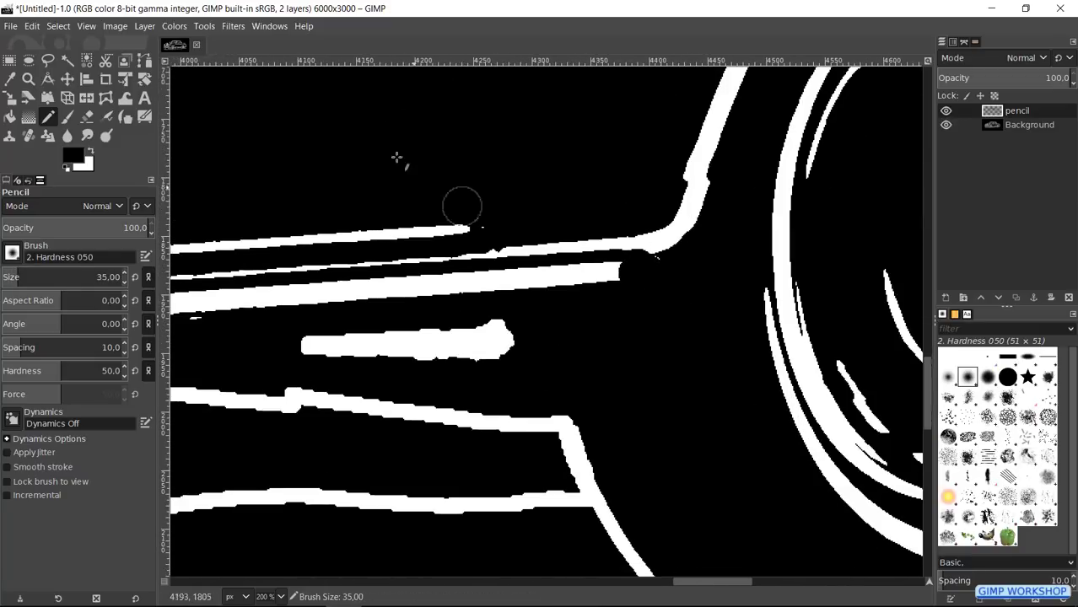
click(493, 224)
Step: Remove the thin stray marks between the long sill lines ahead of the rear wheel
drag(277, 342, 701, 291)
scroll(626, 278, down, 4)
scroll(426, 266, up, 4)
drag(734, 243, 320, 282)
drag(320, 282, 853, 265)
Step: Reduce the pencil to size 30 and clean up the sill lines farther toward the front wheel
key([)
key([)
key([)
key([)
key([)
mouse_move(853, 265)
mouse_down()
mouse_move(492, 265)
mouse_move(890, 245)
mouse_up()
mouse_move(890, 248)
mouse_down()
mouse_move(416, 253)
mouse_move(956, 210)
mouse_up()
mouse_move(400, 299)
mouse_down()
mouse_move(765, 282)
mouse_move(778, 272)
mouse_up()
scroll(419, 270, down, 4)
Step: Paint out the specks and rough line ends around the front wheel and the adjoining lower body
scroll(635, 330, up, 3)
drag(589, 364, 631, 378)
mouse_move(572, 319)
mouse_down()
mouse_move(650, 402)
mouse_move(688, 473)
mouse_up()
drag(594, 246, 632, 313)
mouse_move(403, 411)
mouse_down()
mouse_move(638, 173)
mouse_move(534, 205)
mouse_move(529, 285)
mouse_move(643, 211)
mouse_up()
scroll(643, 208, down, 3)
scroll(642, 208, right, 1)
mouse_move(582, 402)
mouse_down()
mouse_move(501, 357)
mouse_move(628, 354)
mouse_move(487, 297)
mouse_up()
scroll(687, 251, up, 1)
drag(500, 335, 499, 363)
mouse_move(534, 263)
mouse_down()
mouse_move(558, 282)
mouse_move(579, 271)
mouse_up()
click(516, 389)
click(601, 334)
drag(601, 333, 594, 368)
scroll(520, 166, left, 8)
scroll(519, 166, down, 2)
scroll(629, 356, up, 4)
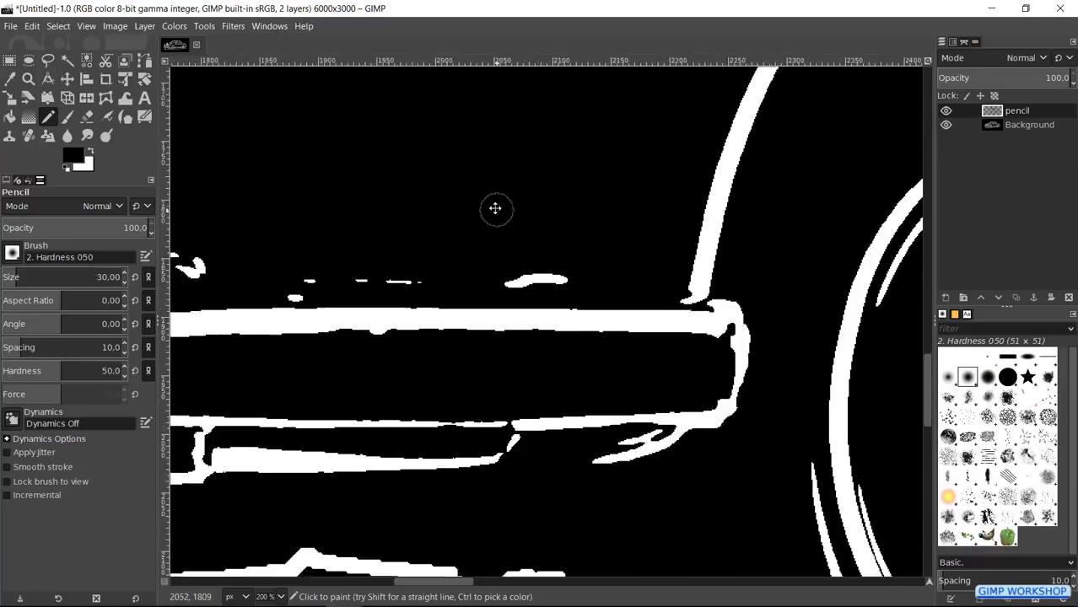
Step: Enlarge the pencil to size 49 and paint out the stray marks above and below the front bumper beside the front wheel
key(])
key(])
key(])
key(])
key(])
key(])
key(])
key(])
key(])
key(])
key(])
key(])
key(])
key(])
key(])
key(])
key(])
key(])
key(])
drag(631, 431, 576, 452)
drag(464, 255, 712, 279)
scroll(713, 278, left, 10)
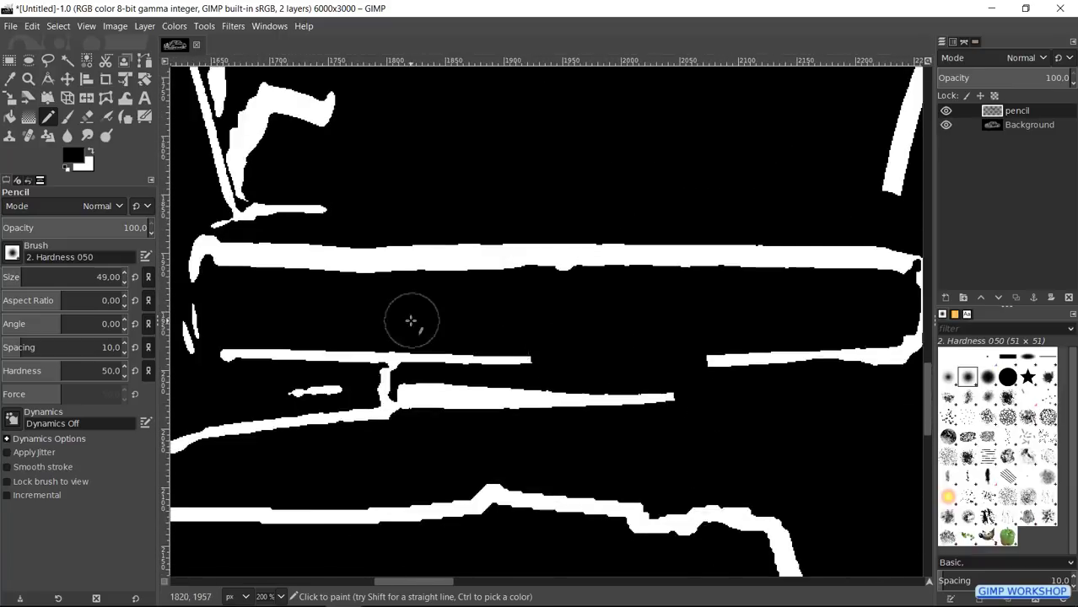
Step: Reduce the pencil to size 32 and paint out the stray marks inside the front bumper below the grille
key(bracketleft)
key(bracketleft)
key(bracketleft)
key(bracketleft)
key(bracketleft)
scroll(645, 346, up, 2)
scroll(645, 346, left, 3)
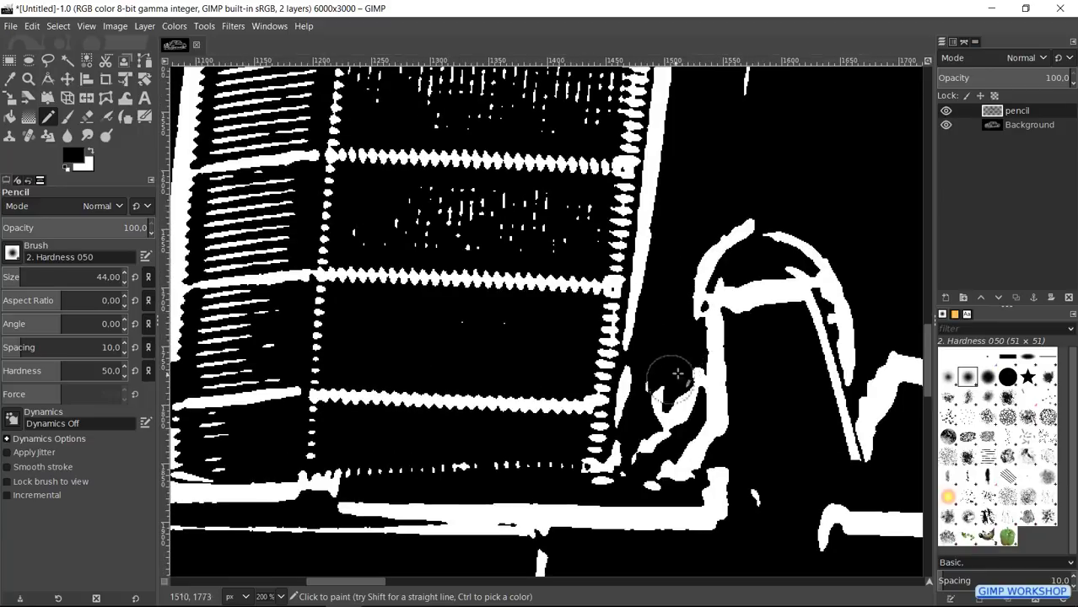
key(bracketleft)
key(bracketleft)
key(bracketleft)
key(bracketleft)
key(bracketleft)
key(bracketleft)
key(bracketleft)
key(bracketleft)
key(bracketleft)
key(bracketleft)
key(bracketleft)
key(bracketleft)
scroll(654, 282, down, 5)
scroll(654, 282, left, 2)
drag(654, 283, 654, 242)
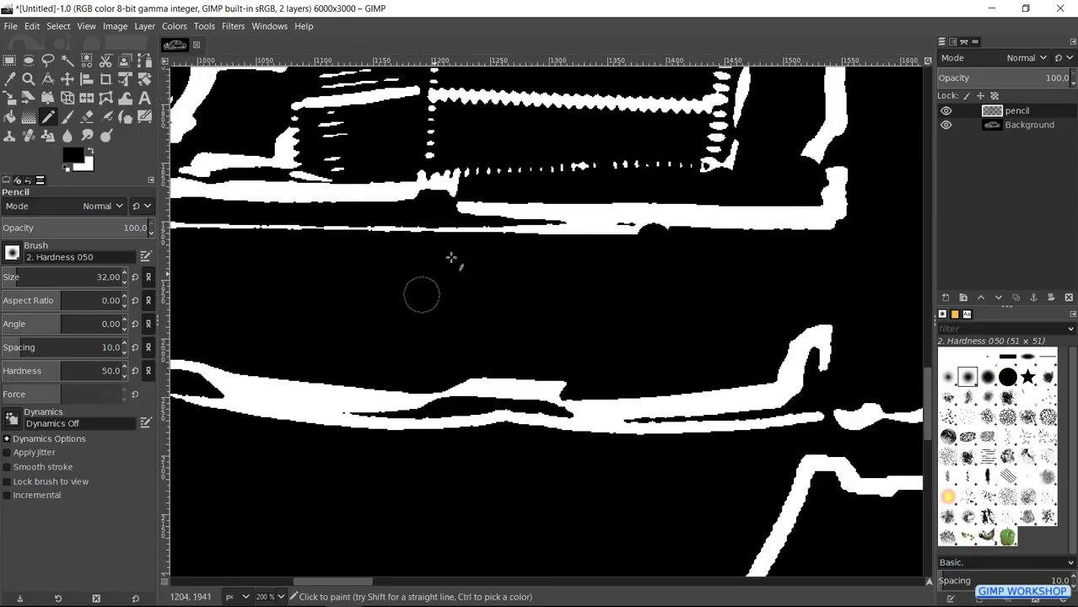
scroll(643, 374, left, 3)
drag(684, 320, 313, 314)
Step: Reduce the pencil to size 15 and paint out the specks and broken marks above the far end of the front bumper
scroll(442, 166, down, 3)
scroll(442, 166, left, 3)
scroll(451, 192, left, 4)
key(bracketleft)
key(bracketleft)
key(bracketleft)
key(bracketleft)
key(bracketleft)
key(bracketleft)
key(bracketleft)
key(bracketleft)
key(bracketleft)
key(bracketleft)
key(bracketleft)
key(bracketleft)
key(bracketleft)
key(bracketleft)
key(bracketleft)
key(bracketleft)
key(bracketleft)
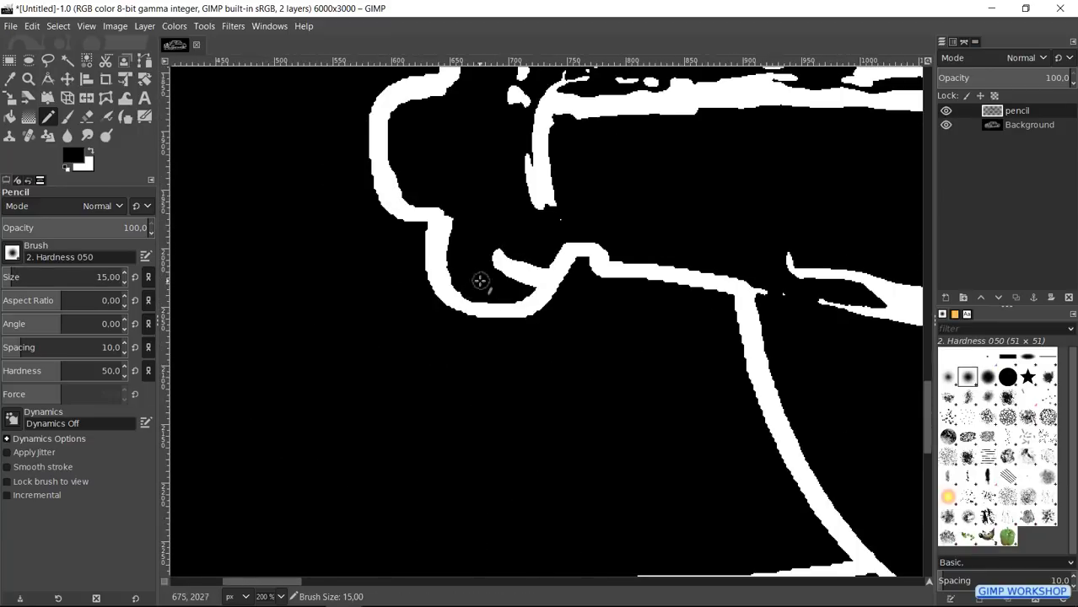
scroll(482, 284, up, 3)
mouse_move(606, 312)
mouse_down()
mouse_move(570, 284)
mouse_move(514, 266)
mouse_up()
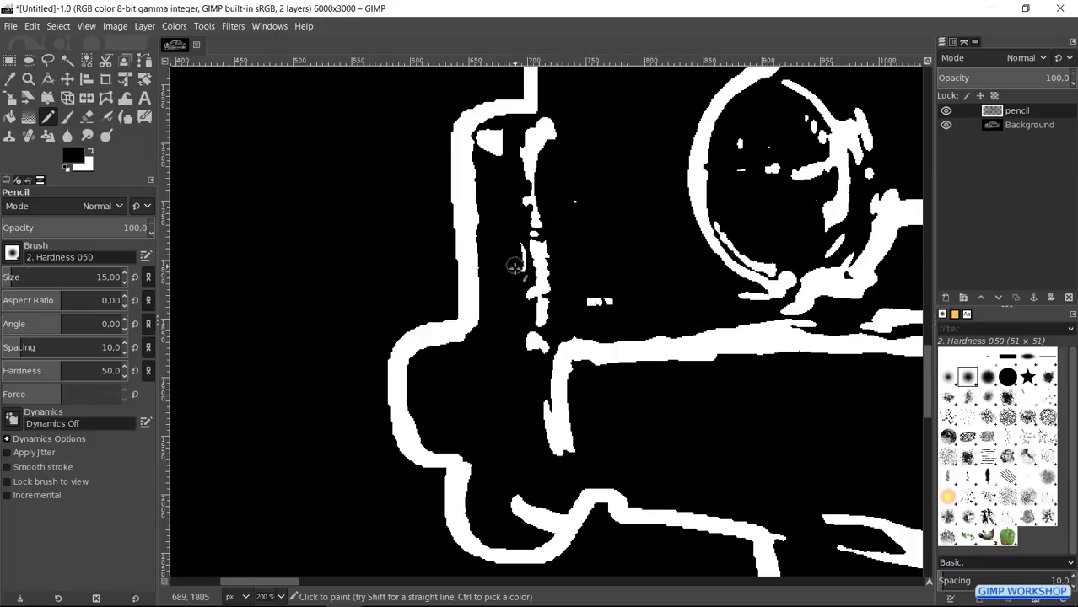
drag(529, 213, 574, 204)
drag(489, 143, 547, 303)
Step: Paint out the specks in and around the fog lamp beside the grille
scroll(546, 304, up, 1)
mouse_move(549, 291)
mouse_down()
mouse_move(548, 316)
mouse_move(560, 309)
mouse_up()
drag(920, 380, 559, 272)
mouse_move(564, 235)
mouse_down()
mouse_move(708, 340)
mouse_move(611, 384)
mouse_up()
drag(614, 427, 571, 427)
click(754, 241)
drag(790, 275, 770, 285)
click(711, 373)
Step: Clean up the specks and ragged reflections inside the headlight on the car's far side
drag(364, 72, 479, 513)
drag(349, 259, 385, 410)
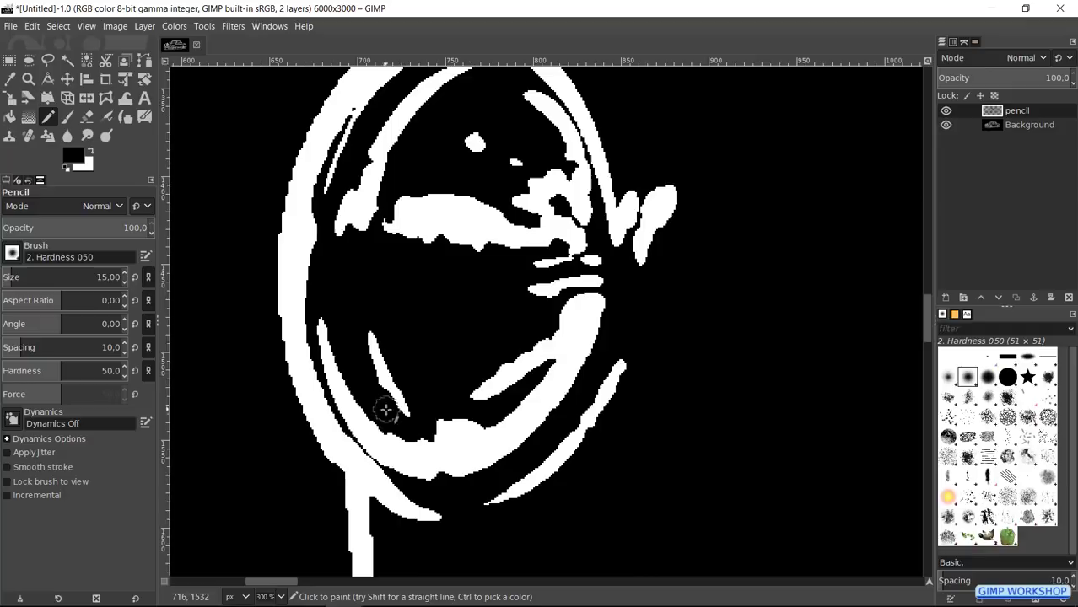
drag(481, 330, 522, 455)
drag(563, 359, 386, 336)
drag(410, 243, 348, 388)
drag(554, 285, 427, 255)
drag(427, 255, 390, 236)
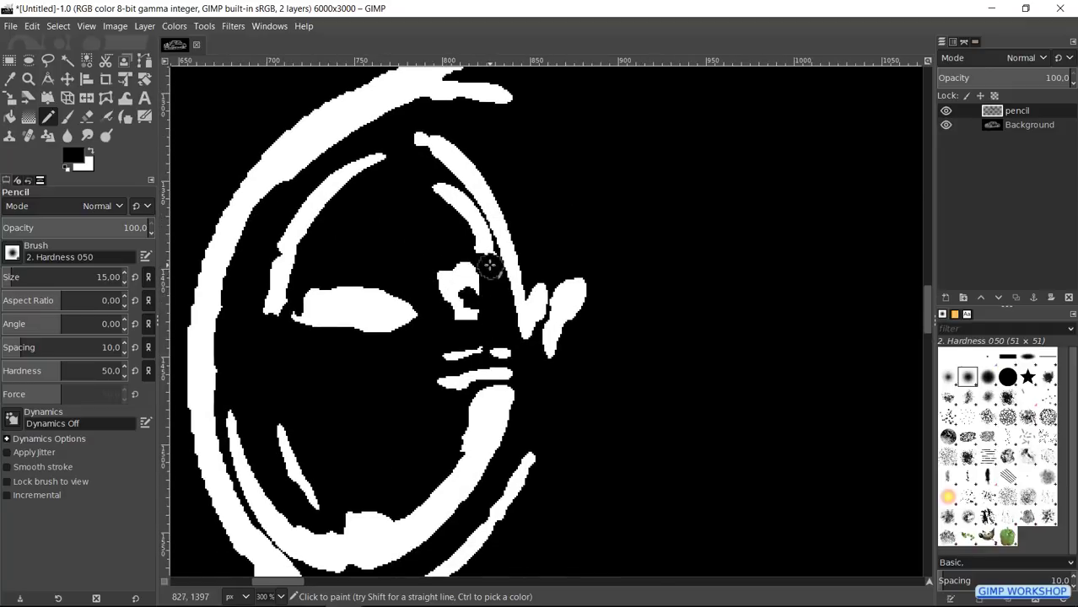
drag(491, 265, 443, 359)
mouse_move(556, 283)
mouse_down()
mouse_move(562, 298)
mouse_move(336, 568)
mouse_up()
Step: Enlarge the pencil to size 33 and paint out the stray marks between the hood ornament and the grille
drag(630, 234, 818, 205)
drag(838, 215, 561, 238)
drag(828, 243, 462, 295)
scroll(422, 295, up, 5)
drag(408, 282, 371, 355)
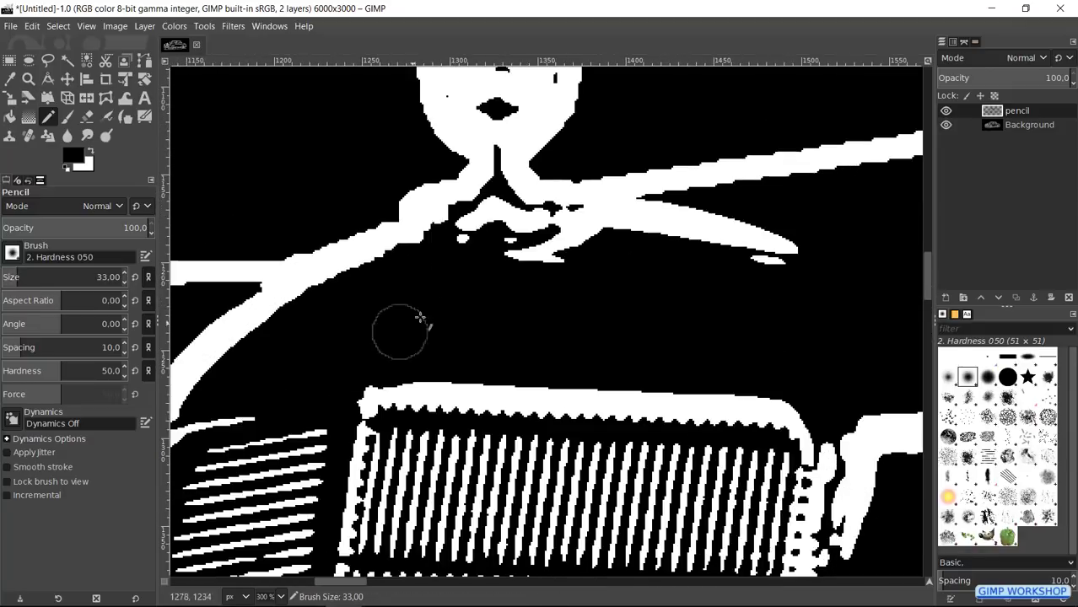
drag(531, 255, 576, 247)
Step: Reduce the pencil size and paint black gaps into the hood ornament to bring out its three-pointed star
scroll(784, 288, up, 5)
key(bracketleft)
key(bracketleft)
key(bracketleft)
key(bracketleft)
key(bracketleft)
key(bracketleft)
key(bracketleft)
key(bracketleft)
key(bracketleft)
key(bracketleft)
key(bracketleft)
key(bracketleft)
key(bracketleft)
key(bracketleft)
key(bracketleft)
key(bracketleft)
key(bracketleft)
key(bracketleft)
mouse_move(473, 229)
mouse_down()
mouse_move(476, 270)
mouse_move(448, 308)
mouse_up()
mouse_move(516, 226)
mouse_down()
mouse_move(521, 245)
mouse_move(474, 336)
mouse_move(506, 354)
mouse_up()
Step: Enlarge the pencil to size 48 and paint out the loose marks in and around the near-side headlight
scroll(668, 277, down, 4)
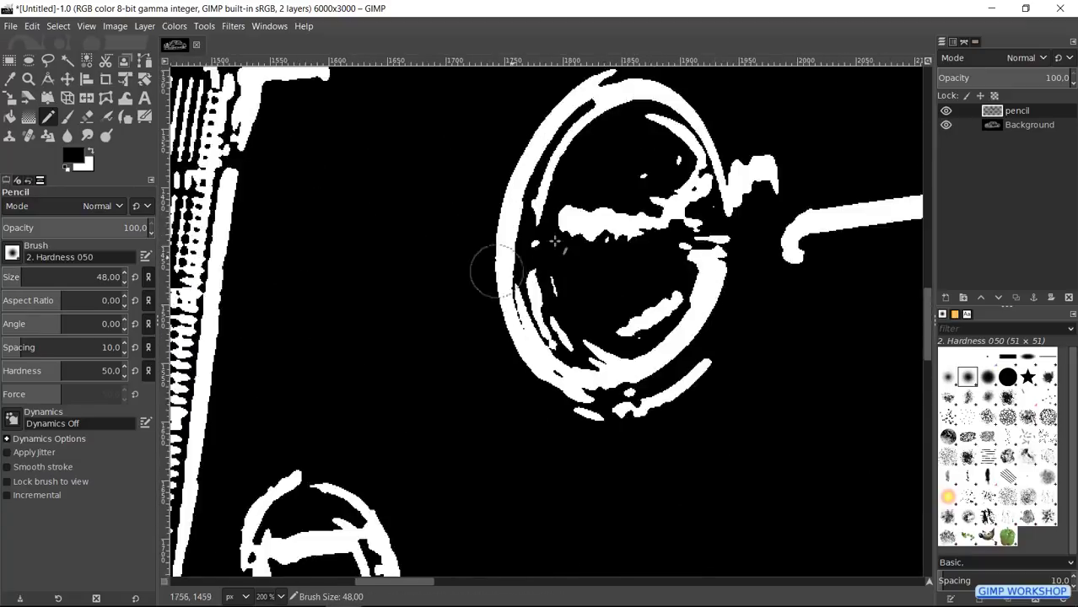
drag(510, 263, 436, 340)
drag(591, 257, 633, 326)
drag(480, 337, 500, 409)
drag(557, 498, 472, 485)
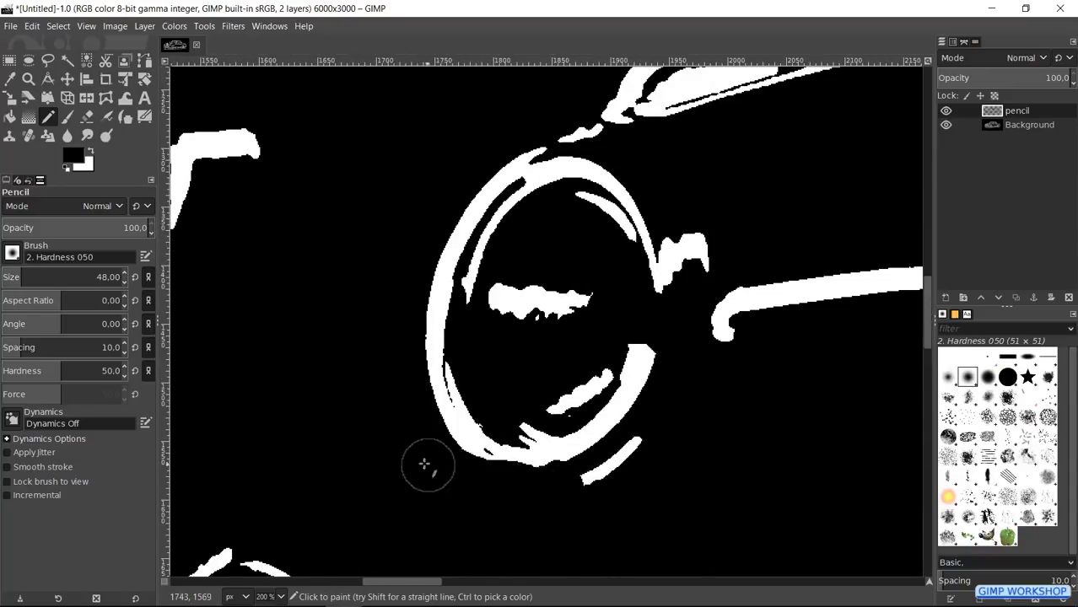
Step: Toggle the pencil layer in the full image view to compare the cleanup, and create a new layer from the visible image
key(shift+ctrl+j)
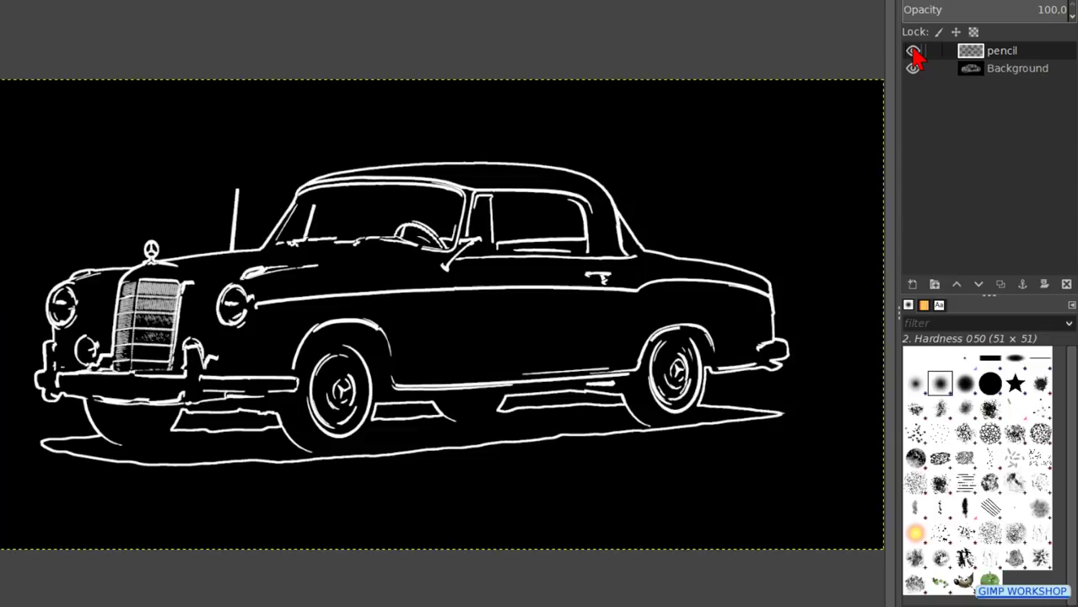
click(914, 51)
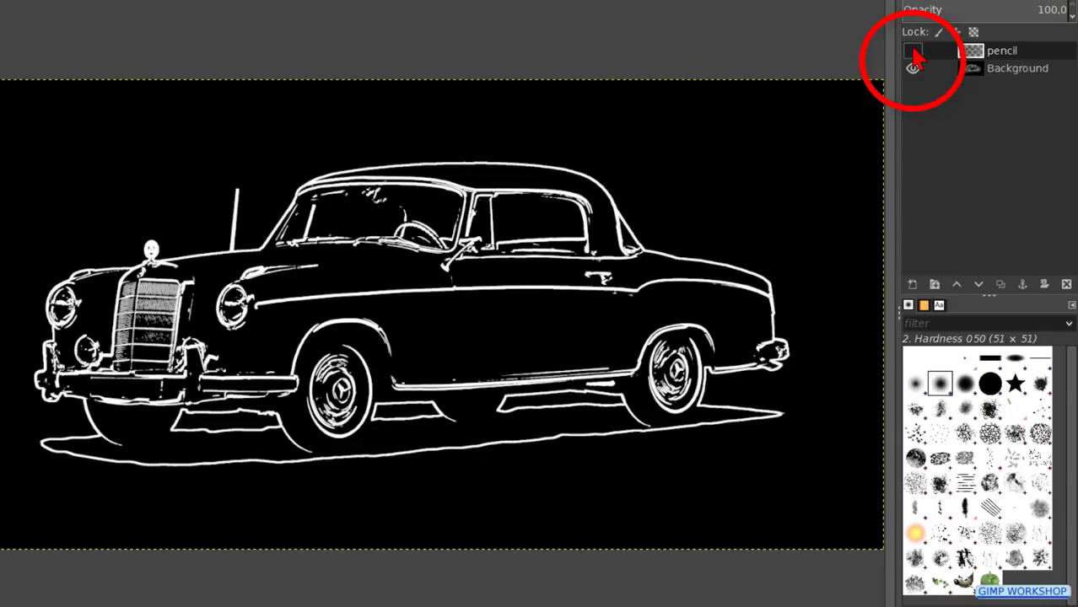
click(914, 51)
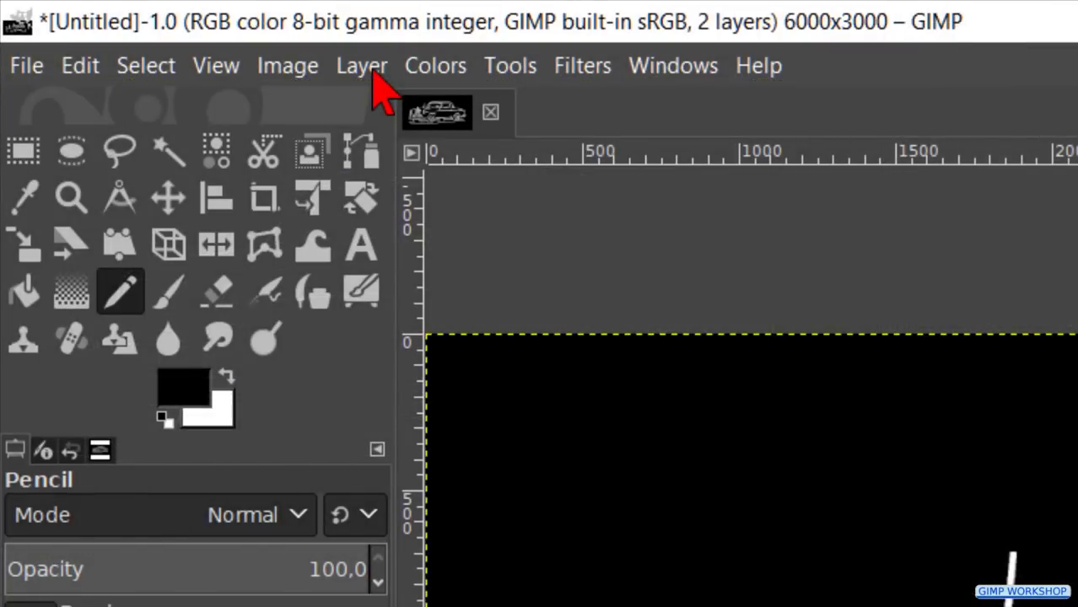
click(363, 67)
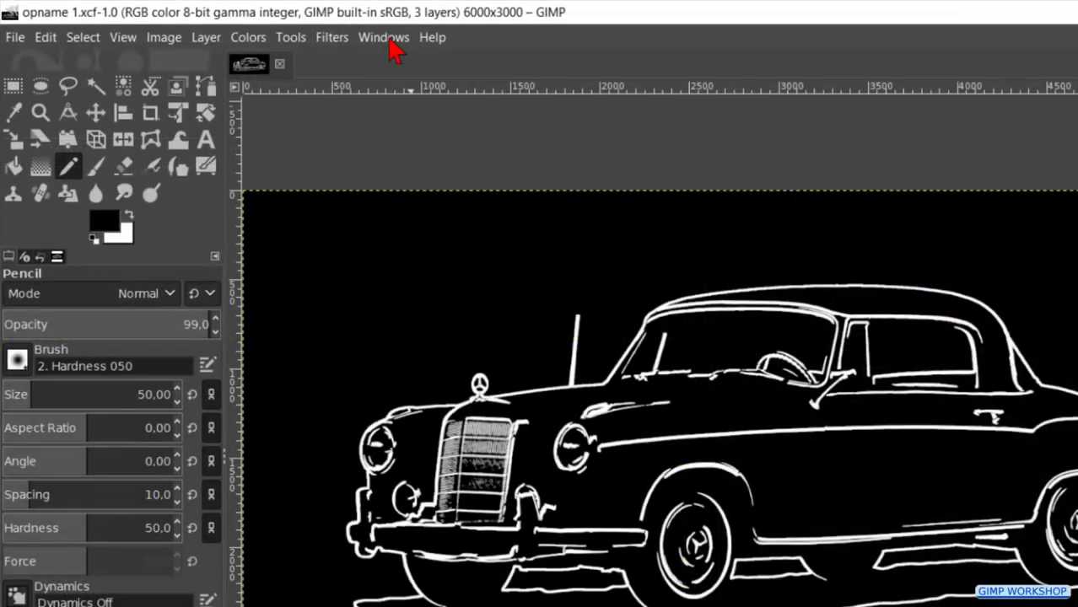
Step: Show the Palettes dialog and dock the opened Web palette beside the brushes, returning to the layer list
click(388, 40)
mouse_move(484, 82)
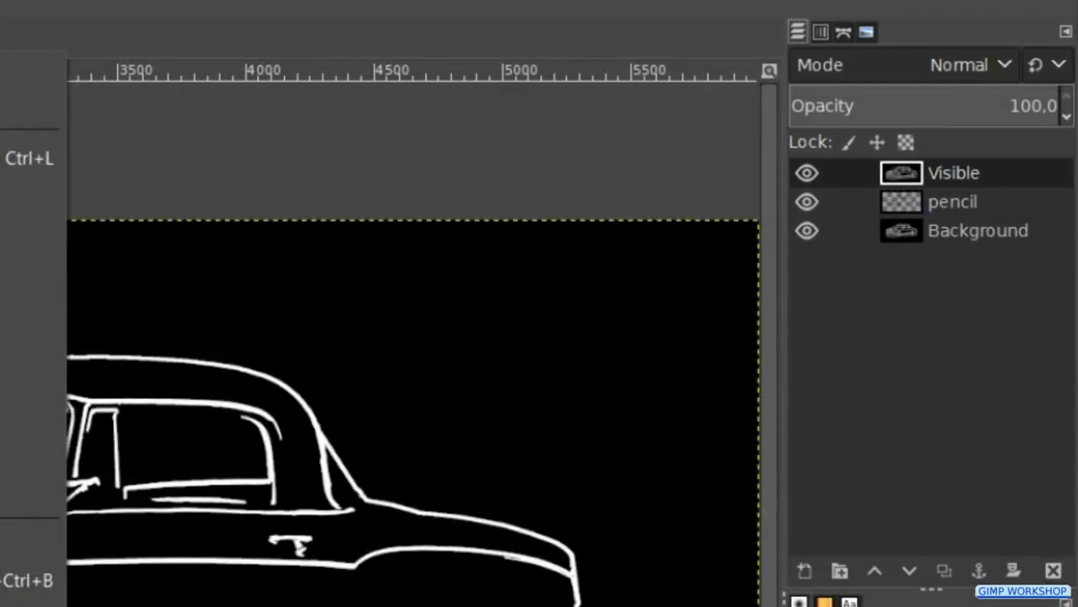
click(697, 560)
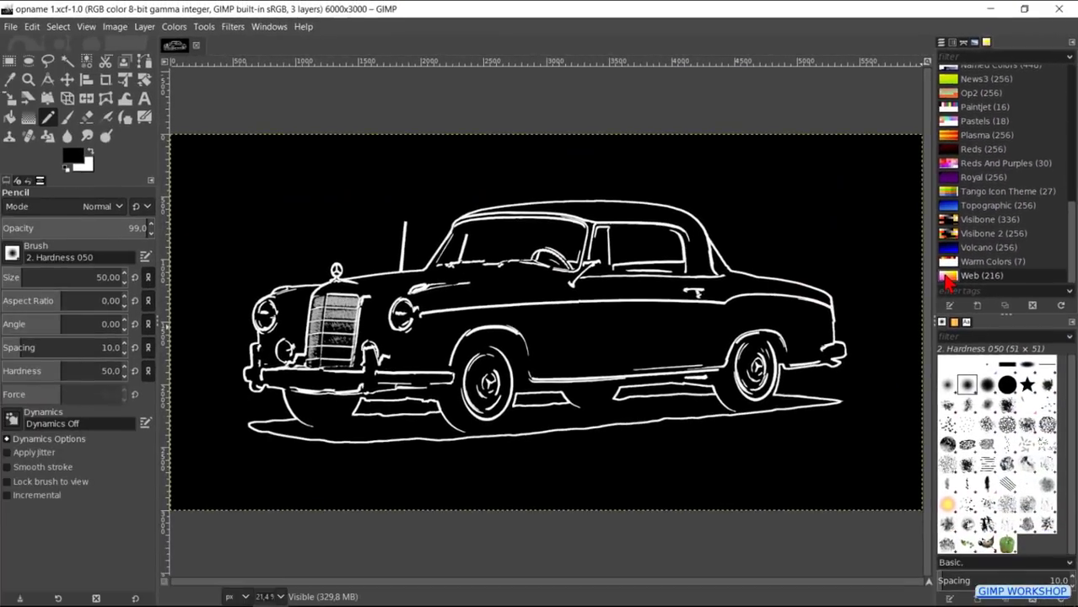
double_click(827, 515)
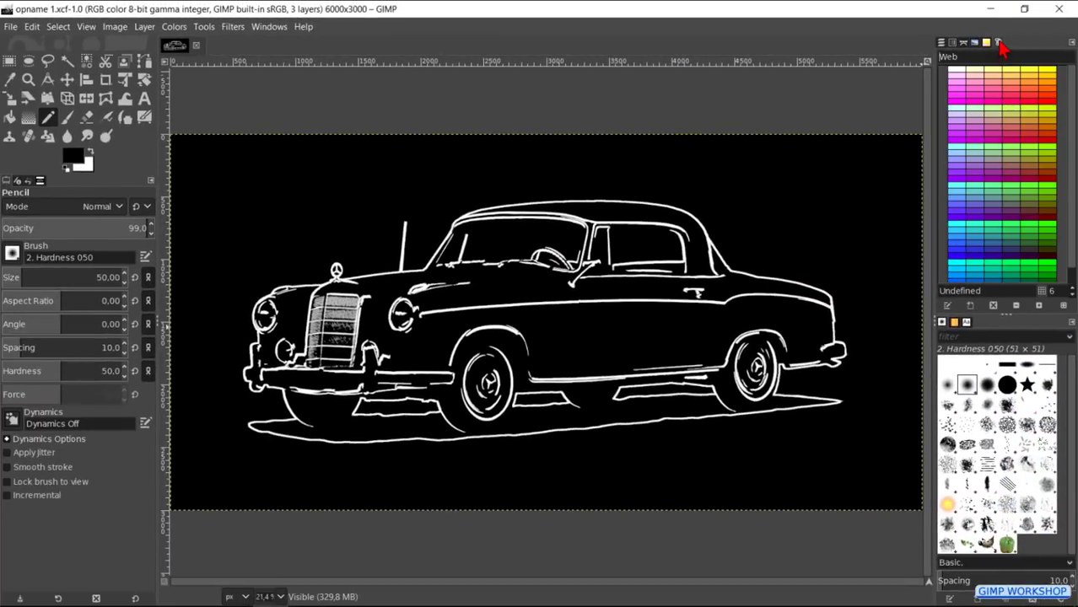
drag(999, 44, 966, 329)
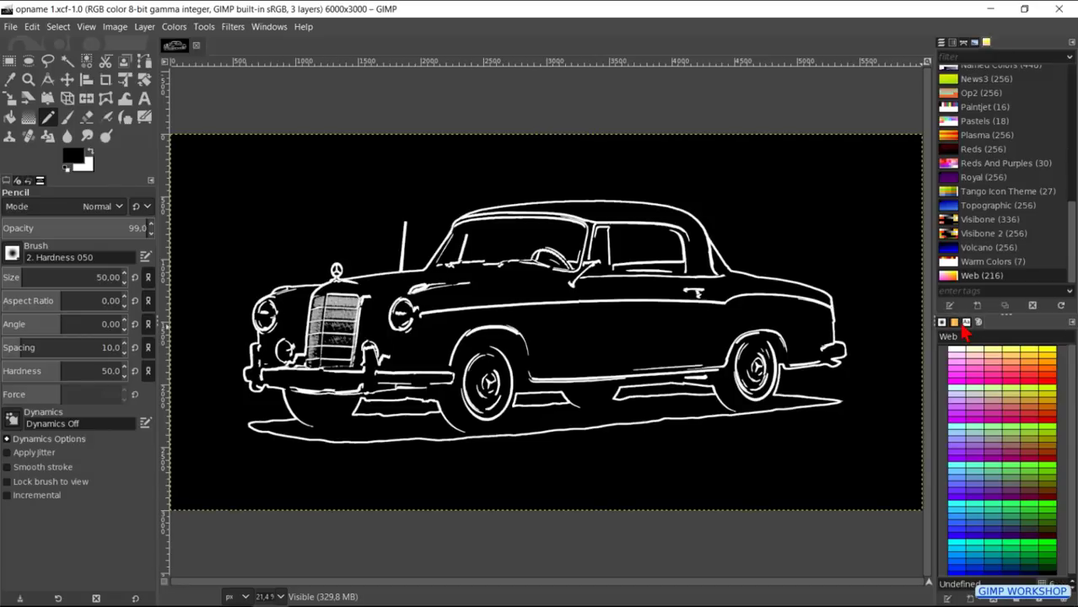
click(942, 43)
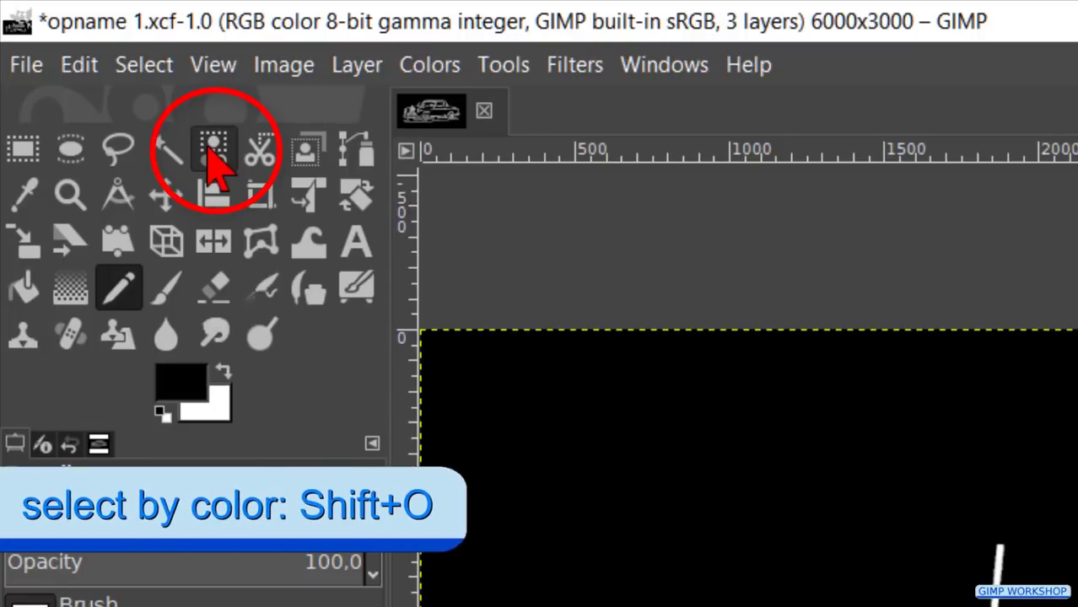
Step: Select the black background by color on the Visible layer and invert the selection to the car's lines
click(210, 153)
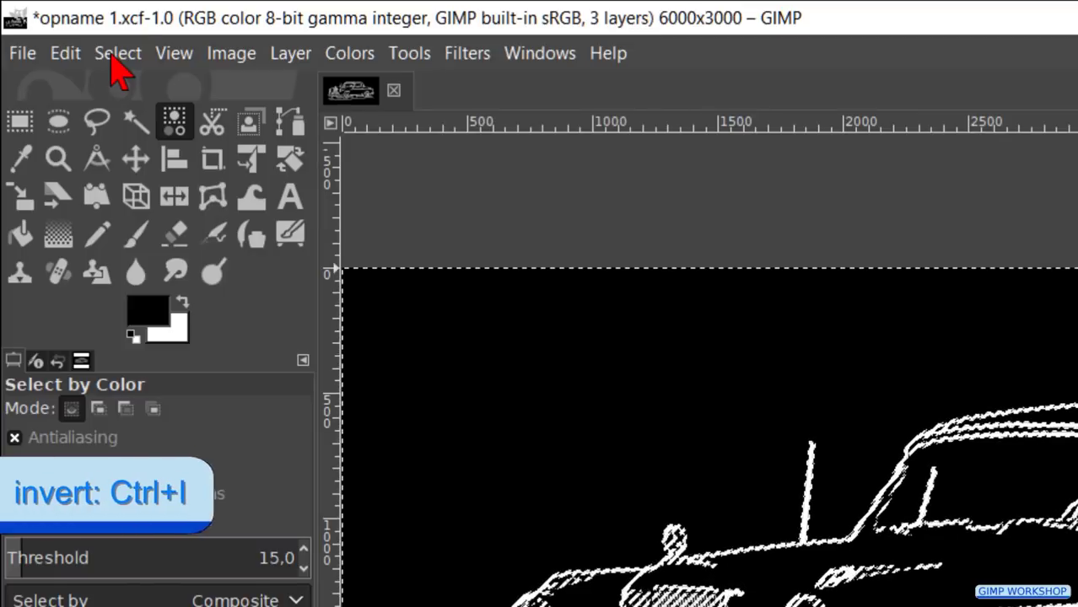
click(116, 54)
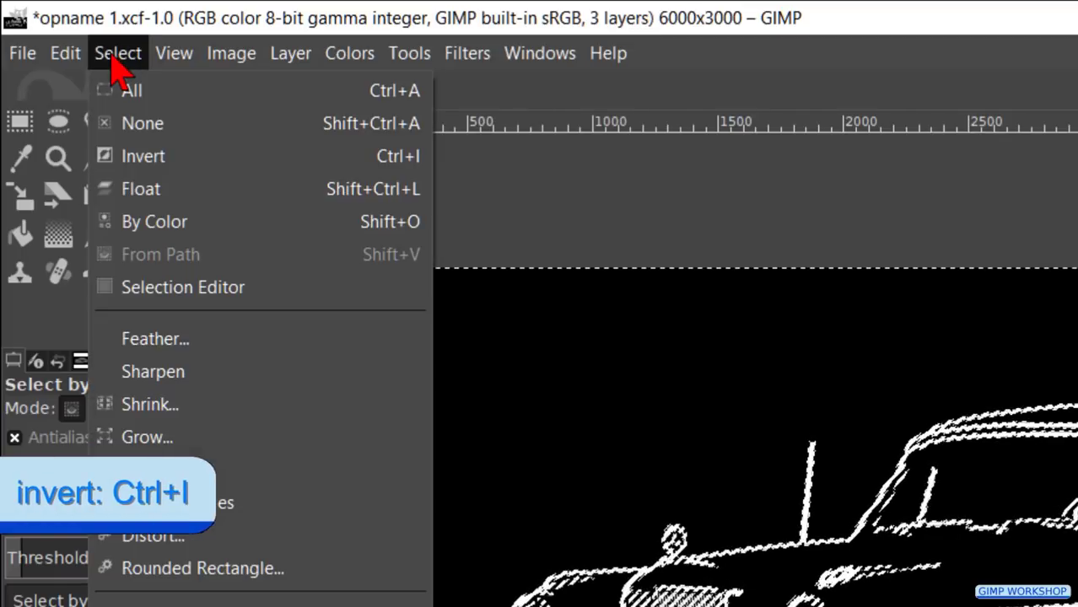
click(152, 164)
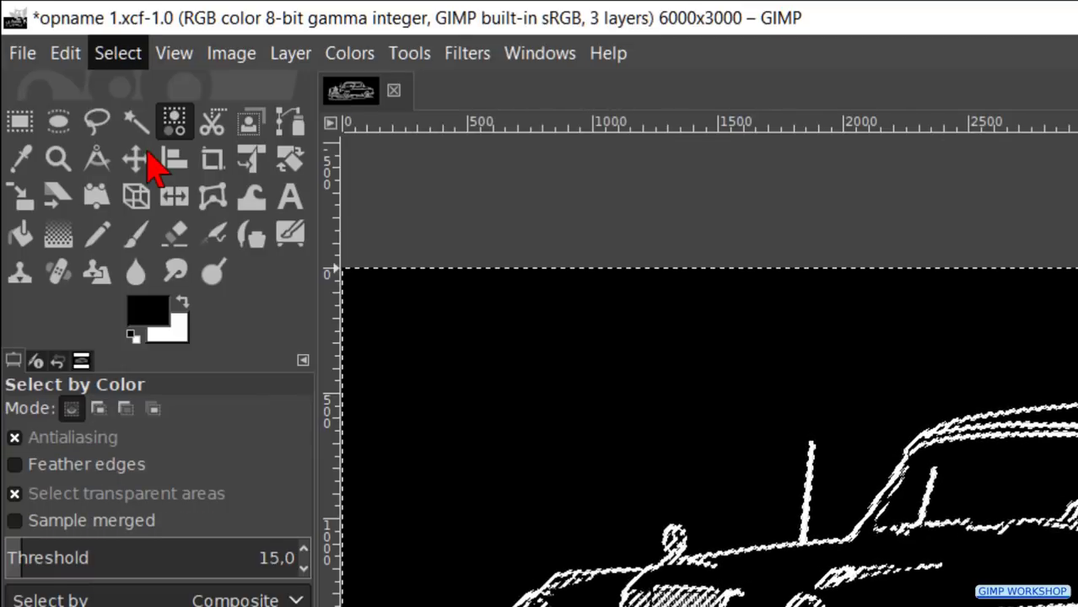
Step: Hide the outline of the active selection on the canvas
click(178, 61)
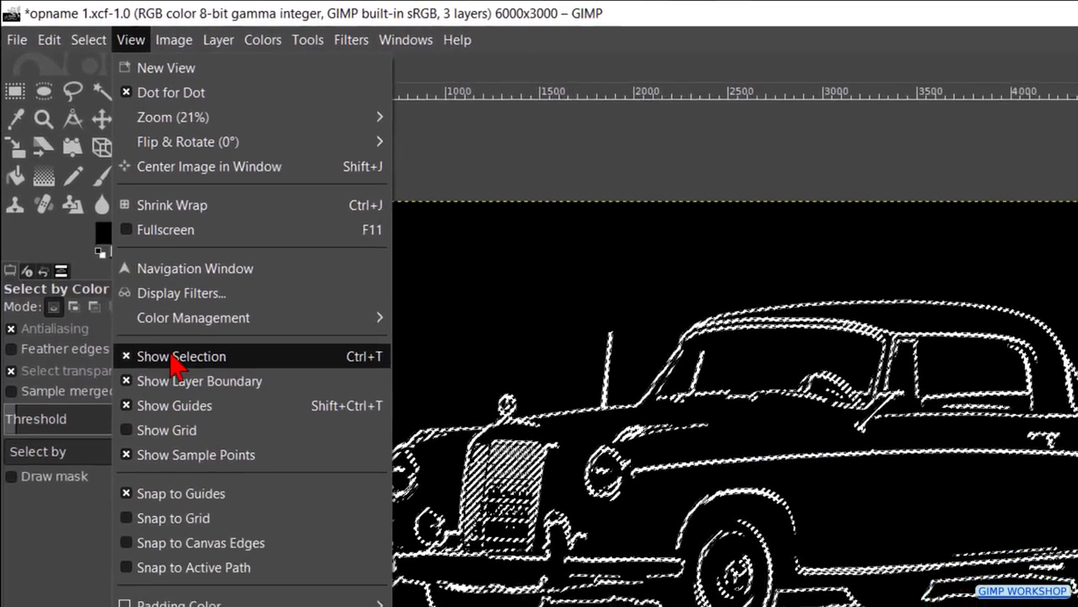
click(143, 291)
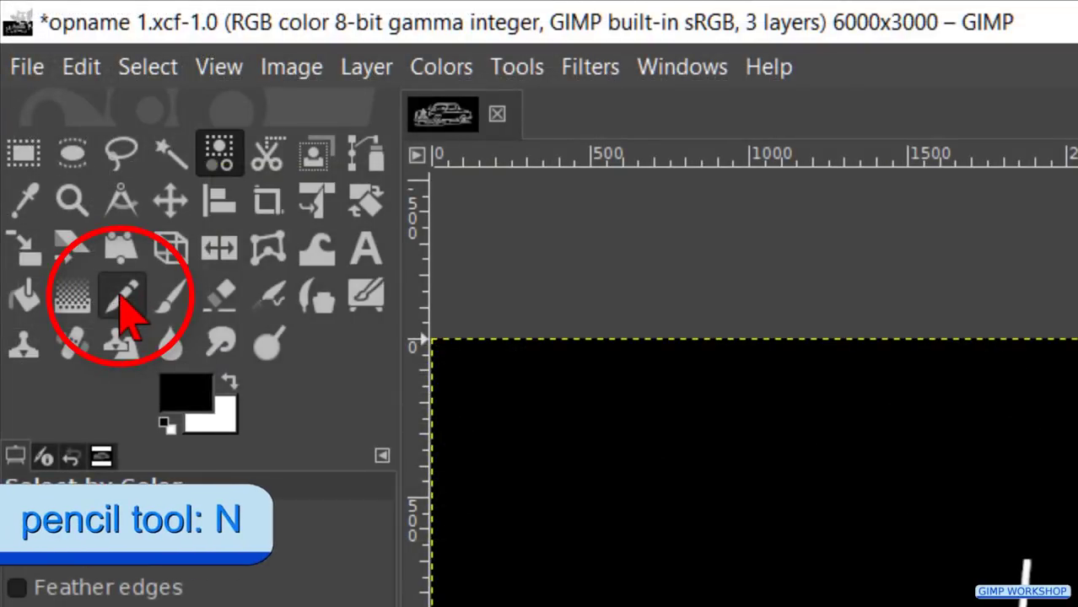
Step: Choose the Pencil with red from the Web palette and add a transparent layer named red with a red color tag
click(122, 297)
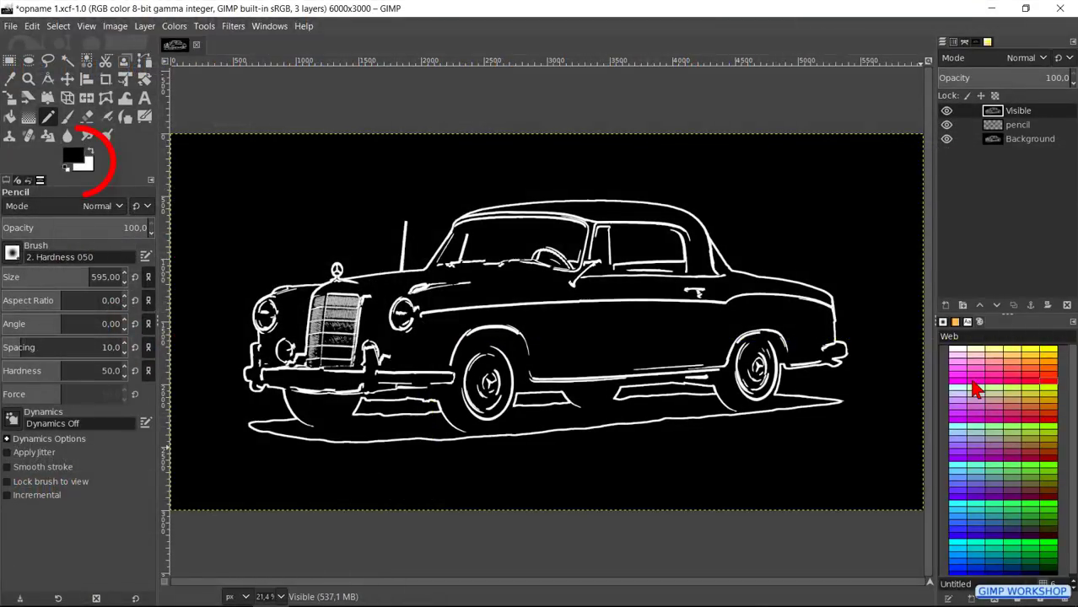
click(974, 385)
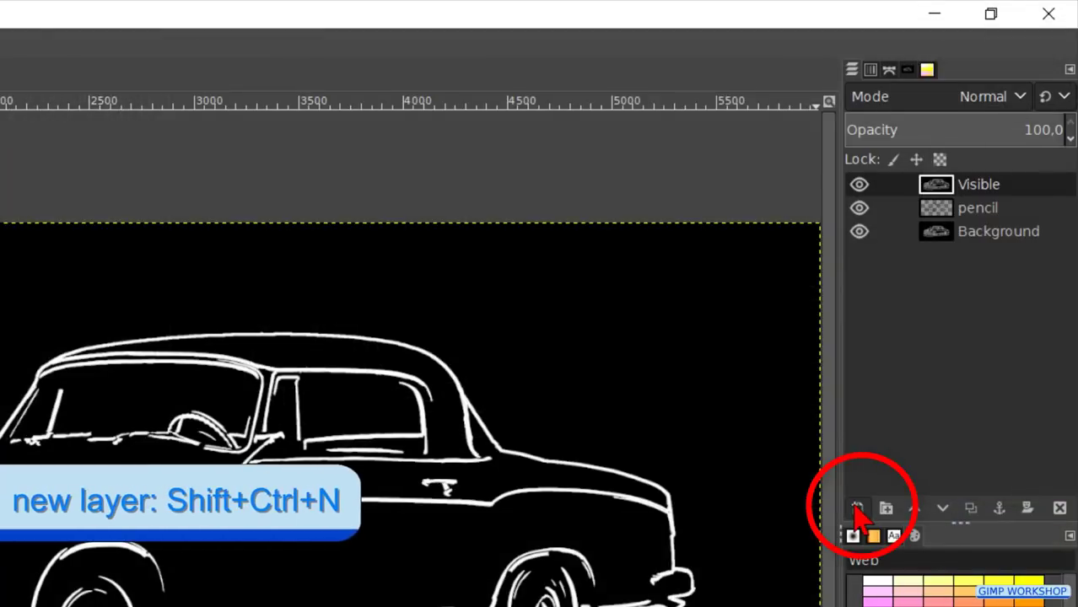
click(856, 507)
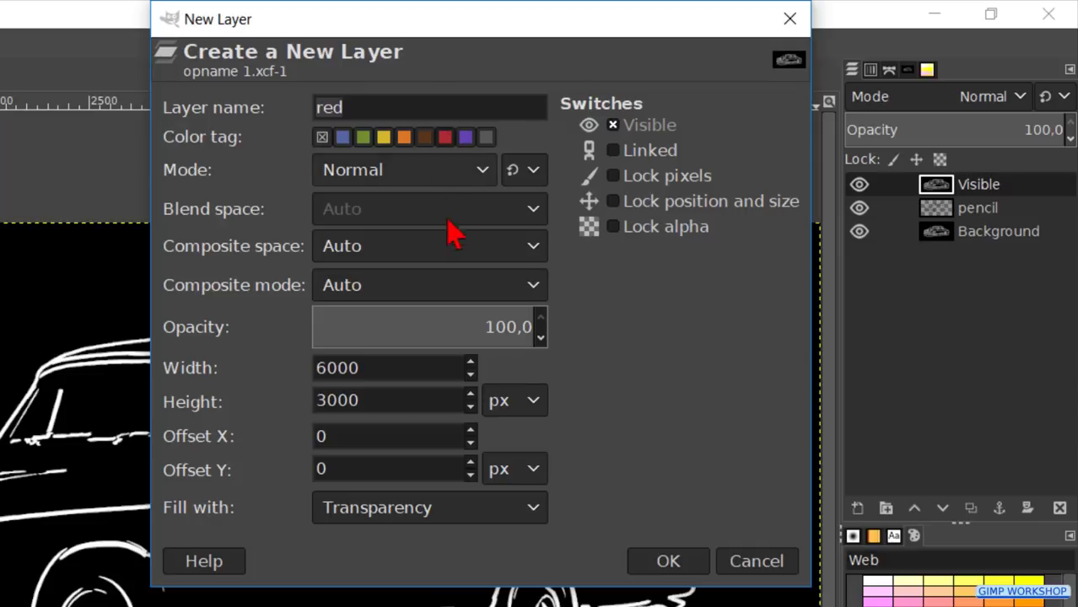
click(656, 571)
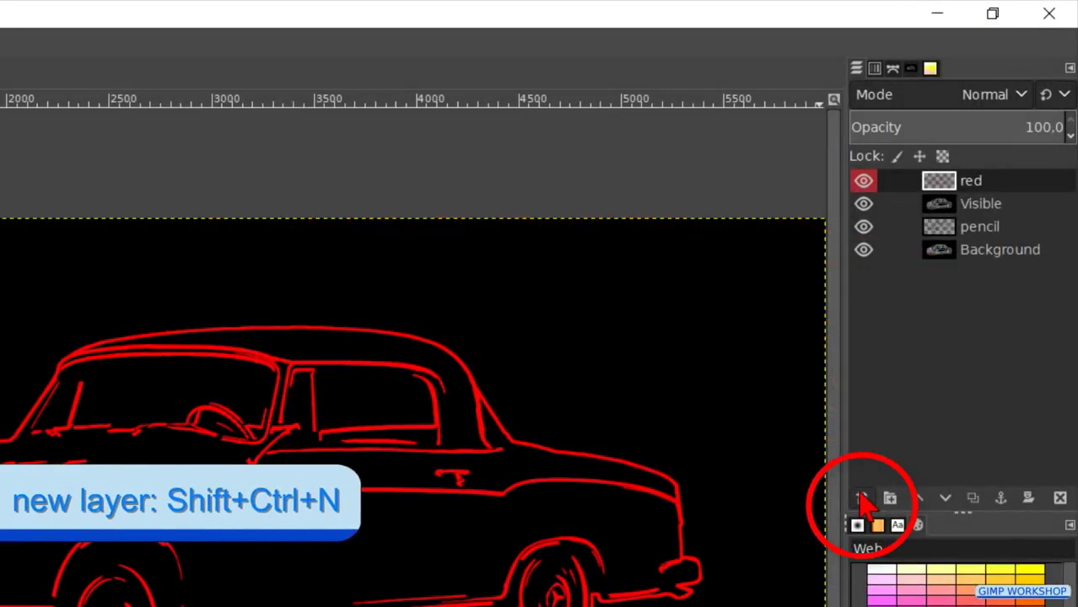
Step: Add a transparent layer named green with a green color tag and paint the shadow tip behind the rear wheel green
click(862, 498)
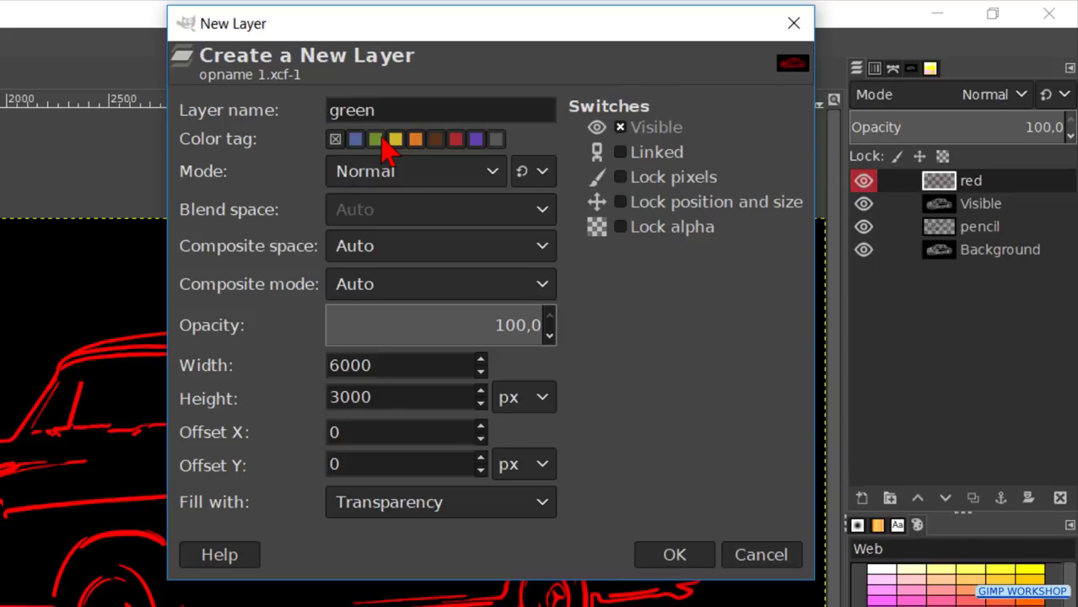
click(674, 556)
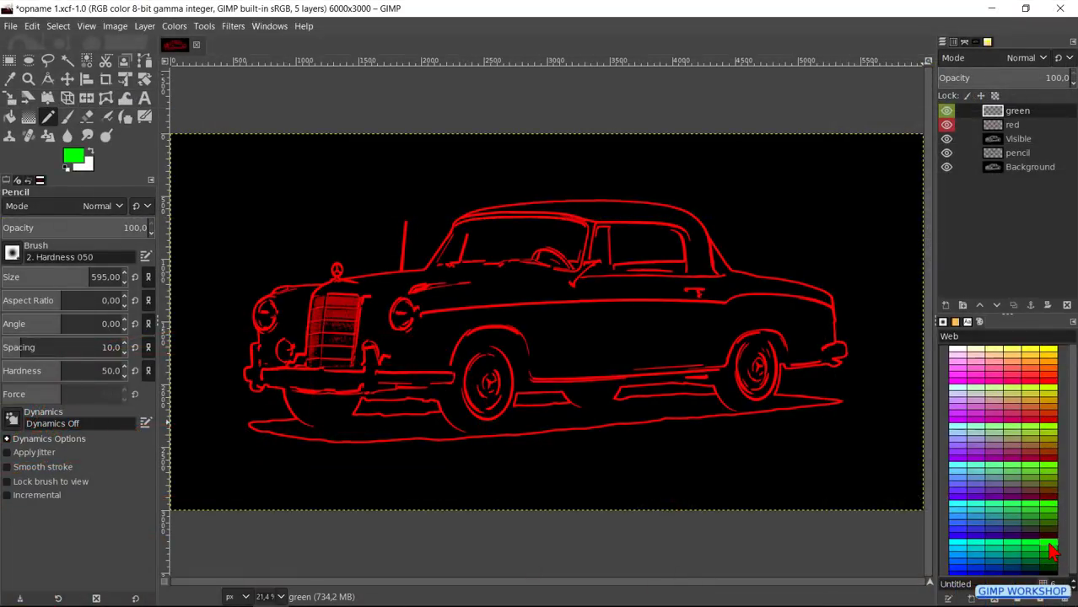
drag(806, 422, 846, 426)
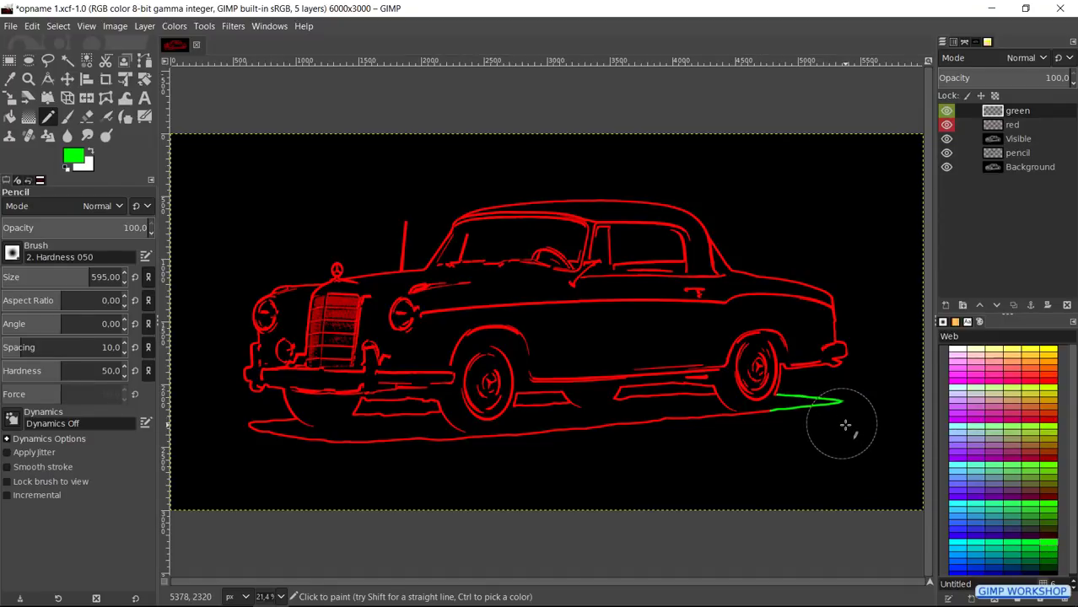
Step: Reduce the pencil to size 166 and paint the ground shadow lines between the rear and front wheels green
key(bracketleft)
key(bracketleft)
key(bracketleft)
key(bracketleft)
key(bracketleft)
scroll(731, 401, up, 4)
mouse_move(655, 410)
mouse_down()
mouse_move(404, 425)
mouse_move(703, 460)
mouse_up()
drag(371, 475, 739, 389)
key(bracketleft)
key(bracketleft)
drag(739, 390, 378, 424)
drag(447, 344, 569, 350)
Step: Paint the remaining ground shadow lines beneath the front of the car green
drag(181, 443, 444, 340)
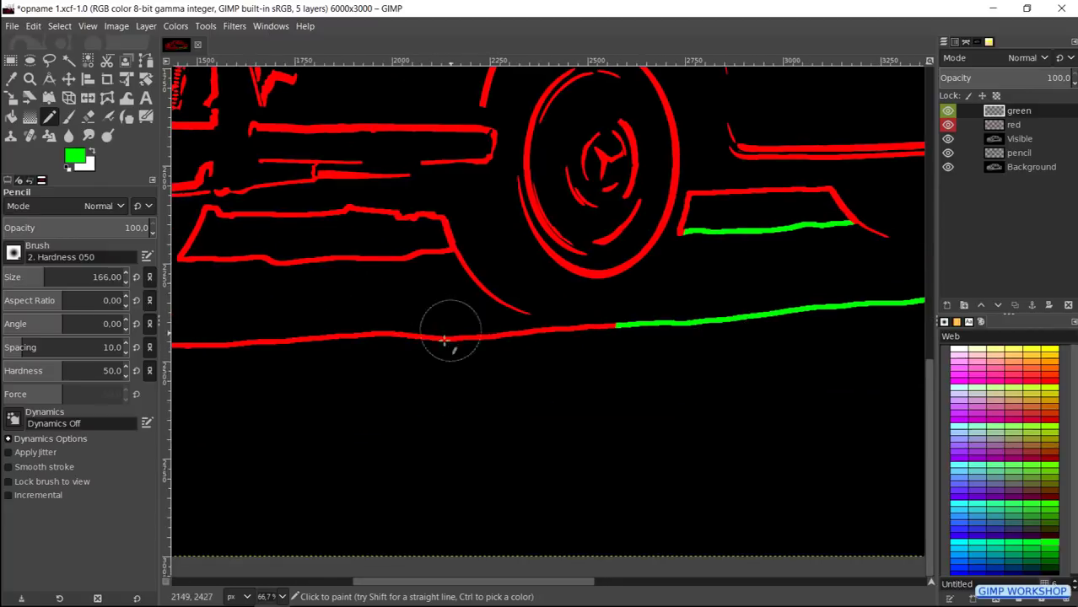
drag(590, 329, 217, 345)
mouse_move(208, 283)
mouse_down()
mouse_move(378, 337)
mouse_move(582, 315)
mouse_up()
drag(385, 396, 702, 358)
mouse_move(702, 357)
mouse_down()
mouse_move(613, 356)
mouse_move(489, 297)
mouse_move(387, 490)
mouse_up()
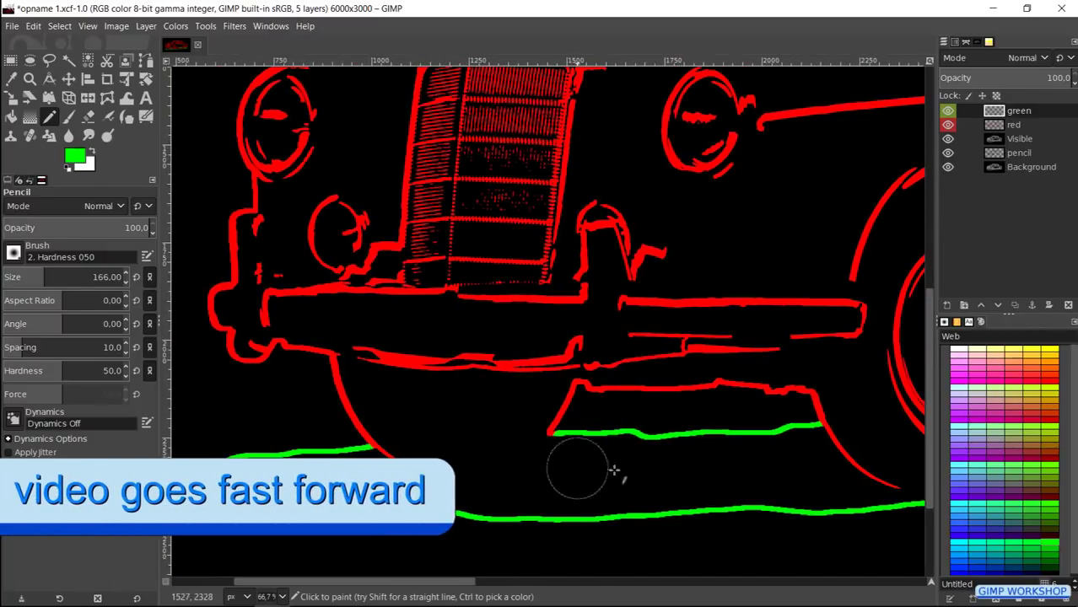
Step: Add a new layer named blue with a blue color tag above the green layer
key(ctrl+shift+n)
click(840, 340)
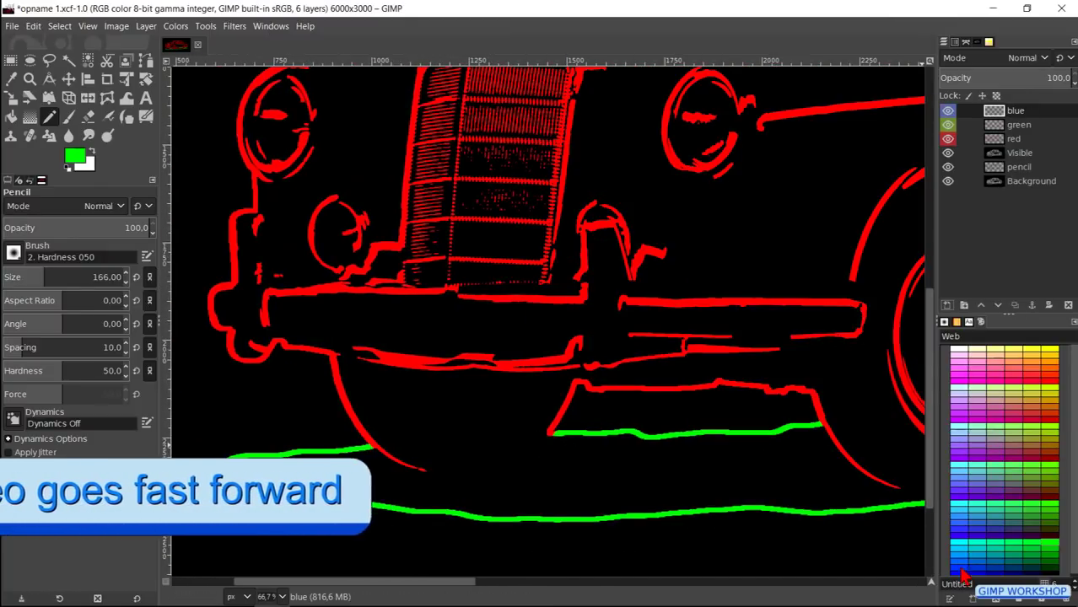
Step: Pick a light blue foreground color and paint over the front bumper lines on the blue layer
click(959, 556)
drag(356, 306, 272, 299)
mouse_move(382, 354)
mouse_down()
mouse_move(622, 344)
mouse_move(823, 310)
mouse_move(629, 278)
mouse_up()
drag(590, 314, 602, 389)
scroll(615, 356, up, 3)
drag(570, 422, 589, 349)
scroll(590, 349, down, 8)
drag(622, 271, 636, 237)
Step: Paint the remaining bumper lines and the lower parts of the radiator grille light blue
click(744, 297)
drag(456, 421, 746, 340)
mouse_move(746, 355)
mouse_down()
mouse_move(450, 337)
mouse_move(748, 336)
mouse_up()
mouse_move(747, 336)
mouse_down()
mouse_move(505, 325)
mouse_move(759, 248)
mouse_up()
scroll(759, 248, down, 2)
drag(834, 92, 567, 361)
mouse_move(661, 514)
mouse_down()
mouse_move(695, 215)
mouse_move(599, 173)
mouse_move(657, 168)
mouse_move(567, 163)
mouse_up()
scroll(564, 226, up, 6)
mouse_move(519, 293)
mouse_down()
mouse_move(563, 226)
mouse_move(525, 135)
mouse_up()
Step: Paint the upper radiator grille and the star ornament on the hood light blue
scroll(525, 135, up, 9)
mouse_move(525, 151)
mouse_down()
mouse_move(621, 308)
mouse_move(675, 185)
mouse_up()
drag(696, 222, 330, 525)
drag(569, 336, 594, 110)
drag(638, 412, 417, 424)
drag(895, 346, 303, 312)
Step: Paint the front wheel arch and the long sill lines between the wheels light blue
scroll(651, 304, down, 10)
mouse_move(618, 286)
mouse_down()
mouse_move(687, 281)
mouse_move(618, 319)
mouse_move(563, 397)
mouse_up()
scroll(582, 376, down, 2)
drag(405, 540, 894, 93)
scroll(385, 393, up, 5)
drag(384, 393, 709, 245)
mouse_move(862, 455)
mouse_down()
mouse_move(210, 366)
mouse_move(894, 332)
mouse_up()
drag(916, 329, 173, 355)
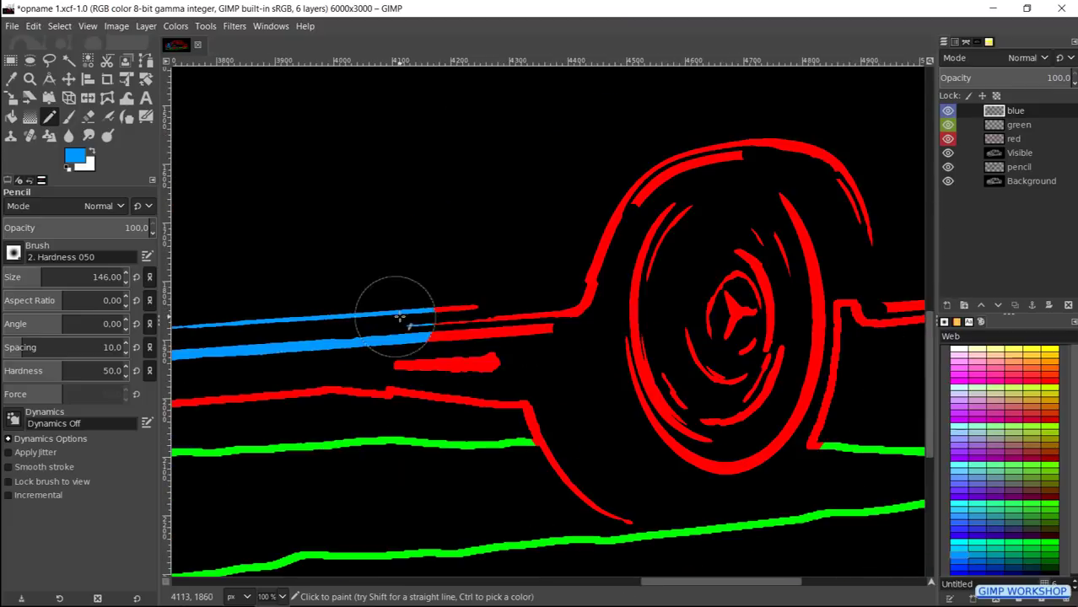
Step: Finish the sill lines and paint the rear wheel arch light blue
drag(401, 318, 591, 266)
mouse_move(591, 266)
mouse_down()
mouse_move(381, 342)
mouse_move(642, 236)
mouse_move(525, 271)
mouse_up()
drag(525, 270, 563, 379)
scroll(602, 374, down, 1)
scroll(601, 378, down, 8)
scroll(655, 427, up, 4)
drag(388, 333, 794, 276)
Step: Paint the door handle below the rear side window light blue with the pencil at size 64
scroll(668, 354, down, 6)
drag(354, 144, 550, 303)
drag(511, 309, 550, 303)
scroll(550, 304, up, 2)
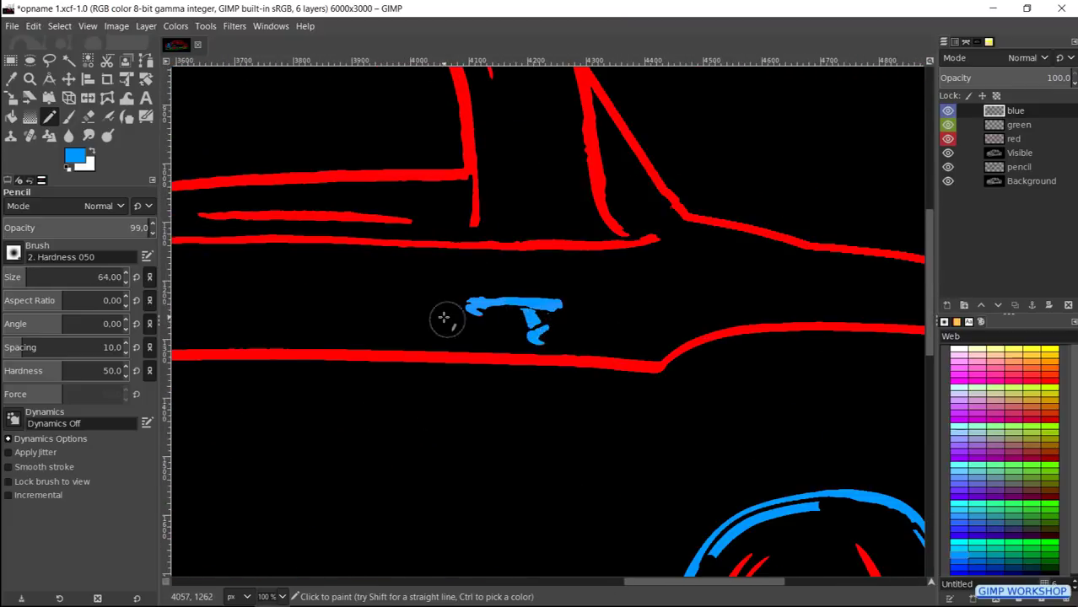
Step: Add a transparent layer named yellow with a yellow color tag above the blue layer
key(shift+ctrl+j)
click(947, 304)
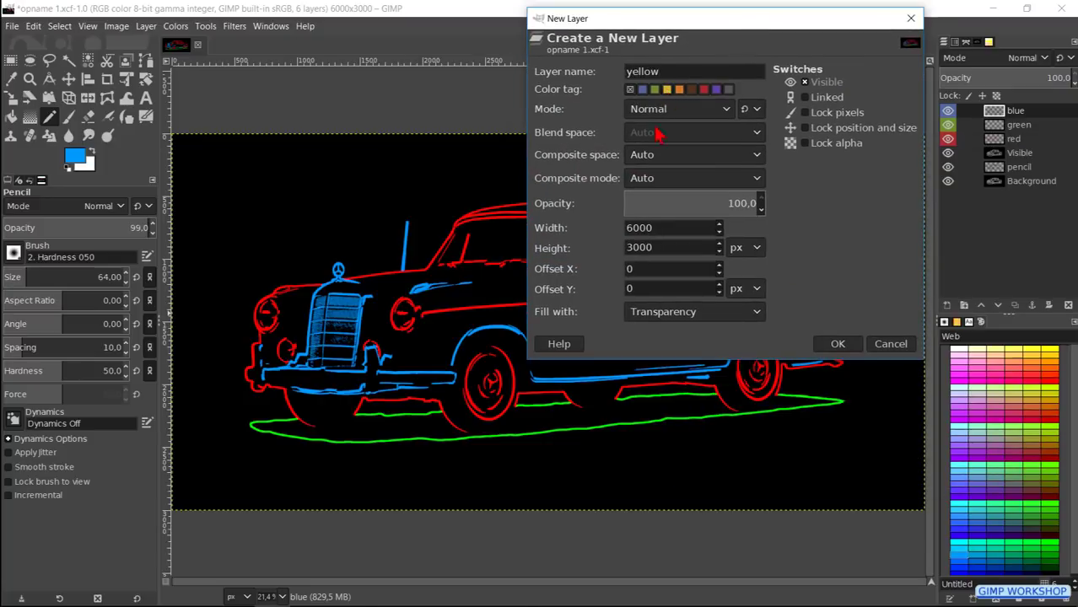
click(668, 89)
click(837, 343)
Step: Pick a yellow foreground color and paint the lines of the front and rear wheels yellow
click(1051, 350)
scroll(785, 373, up, 6)
mouse_move(520, 167)
mouse_down()
mouse_move(493, 469)
mouse_move(532, 391)
mouse_move(662, 265)
mouse_up()
scroll(839, 285, left, 10)
scroll(503, 253, down, 1)
mouse_move(537, 85)
mouse_down()
mouse_move(619, 187)
mouse_move(447, 342)
mouse_move(488, 244)
mouse_up()
drag(419, 257, 553, 128)
scroll(304, 275, right, 3)
scroll(303, 274, down, 2)
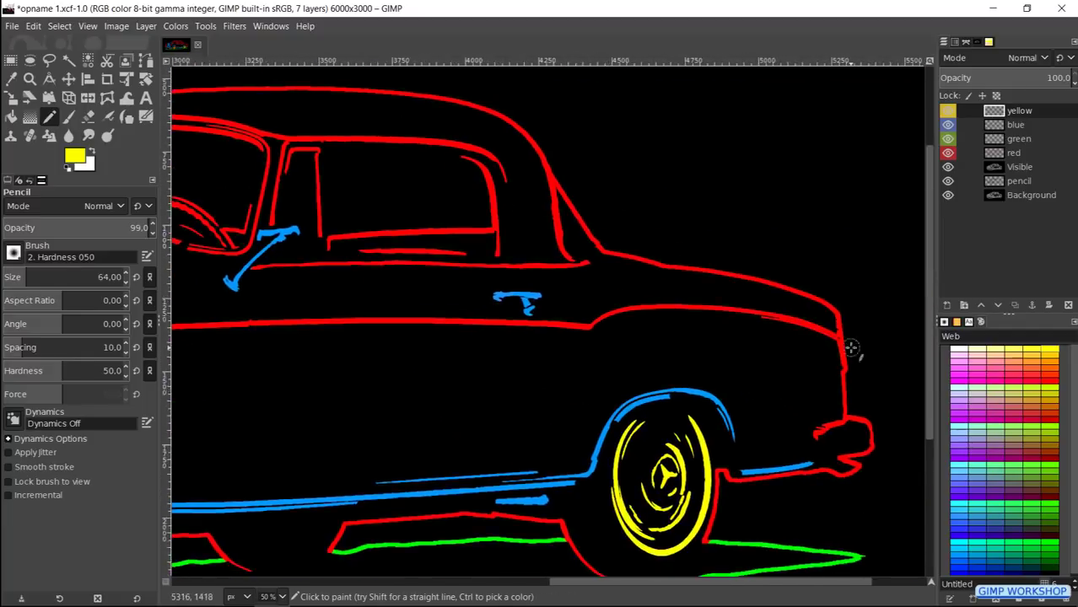
Step: Paint the long body side molding yellow from the rear fender to the front headlight
scroll(743, 338, up, 4)
drag(916, 300, 506, 232)
scroll(720, 248, left, 5)
drag(919, 270, 474, 249)
scroll(532, 251, left, 5)
drag(911, 247, 379, 243)
scroll(380, 243, left, 5)
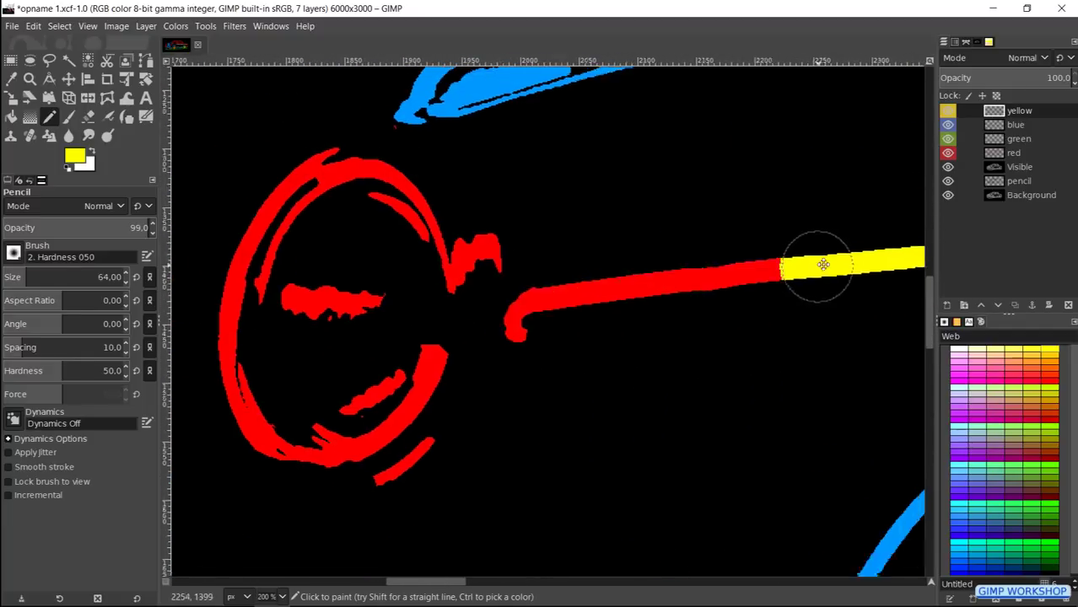
mouse_move(852, 272)
mouse_down()
mouse_move(286, 255)
mouse_move(389, 391)
mouse_up()
Step: Paint the headlights and fog lamps at the front of the car yellow, adjusting the pencil size as needed
scroll(389, 391, left, 4)
key([)
mouse_move(371, 354)
mouse_down()
mouse_move(459, 363)
mouse_move(513, 448)
mouse_move(506, 494)
mouse_up()
mouse_move(354, 422)
mouse_down()
mouse_move(607, 327)
mouse_move(603, 346)
mouse_up()
mouse_move(189, 308)
mouse_down()
mouse_move(649, 309)
mouse_move(863, 280)
mouse_up()
key(])
mouse_move(625, 367)
mouse_down()
mouse_move(490, 377)
mouse_move(587, 325)
mouse_up()
mouse_move(359, 72)
mouse_down()
mouse_move(559, 351)
mouse_move(546, 429)
mouse_move(610, 349)
mouse_move(557, 207)
mouse_up()
drag(886, 379, 215, 320)
Step: Paint the inner windshield frame and the short lines inside the windshield yellow, undoing a stray stroke
drag(877, 76, 486, 211)
mouse_move(527, 113)
mouse_down()
mouse_move(407, 350)
mouse_move(378, 356)
mouse_up()
key(ctrl+z)
drag(584, 337, 643, 119)
drag(643, 93, 433, 325)
drag(351, 275, 832, 199)
drag(831, 203, 21, 247)
mouse_move(177, 229)
mouse_down()
mouse_move(383, 240)
mouse_move(616, 283)
mouse_move(707, 323)
mouse_up()
drag(579, 540, 540, 261)
mouse_move(536, 364)
mouse_down()
mouse_move(595, 359)
mouse_move(631, 284)
mouse_up()
Step: Paint the inner frame lines of the rear side window yellow with the pencil at size 50
drag(882, 223, 367, 328)
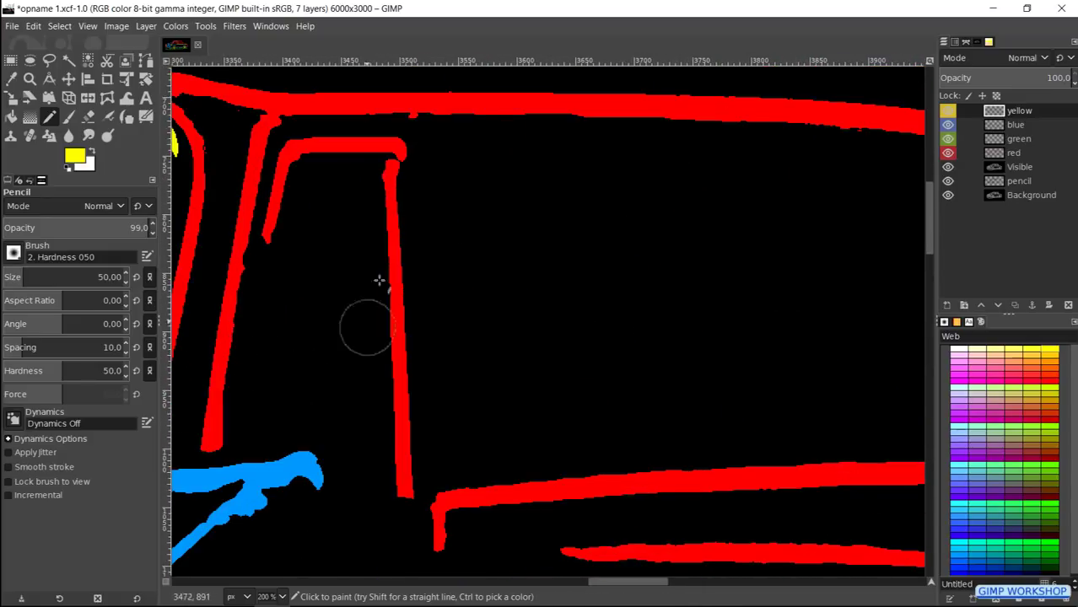
mouse_move(389, 169)
mouse_down()
mouse_move(405, 494)
mouse_move(835, 469)
mouse_up()
mouse_move(830, 462)
mouse_down()
mouse_move(343, 373)
mouse_move(607, 277)
mouse_move(603, 217)
mouse_up()
drag(603, 218, 714, 494)
drag(714, 481, 595, 363)
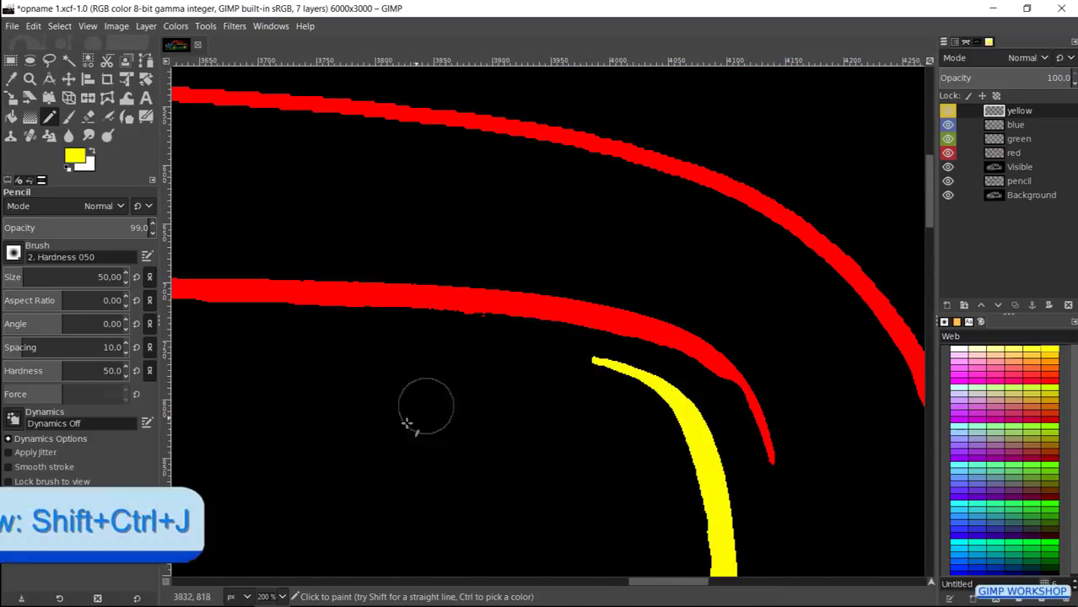
scroll(434, 434, down, 3)
Step: Create a new layer from the visible image at the top of the layer stack
key(shift+ctrl+j)
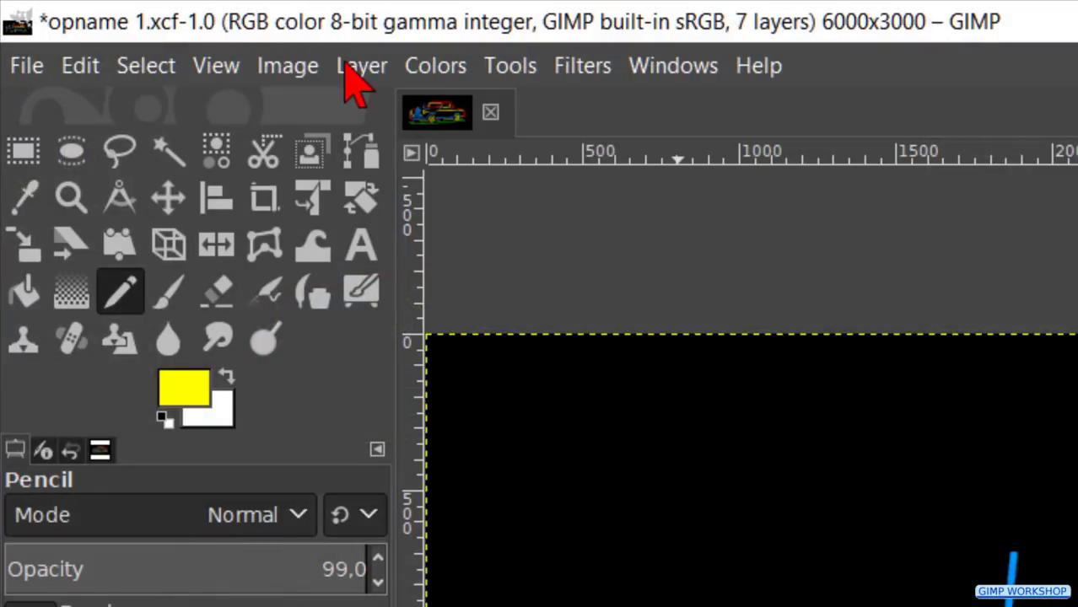
click(348, 69)
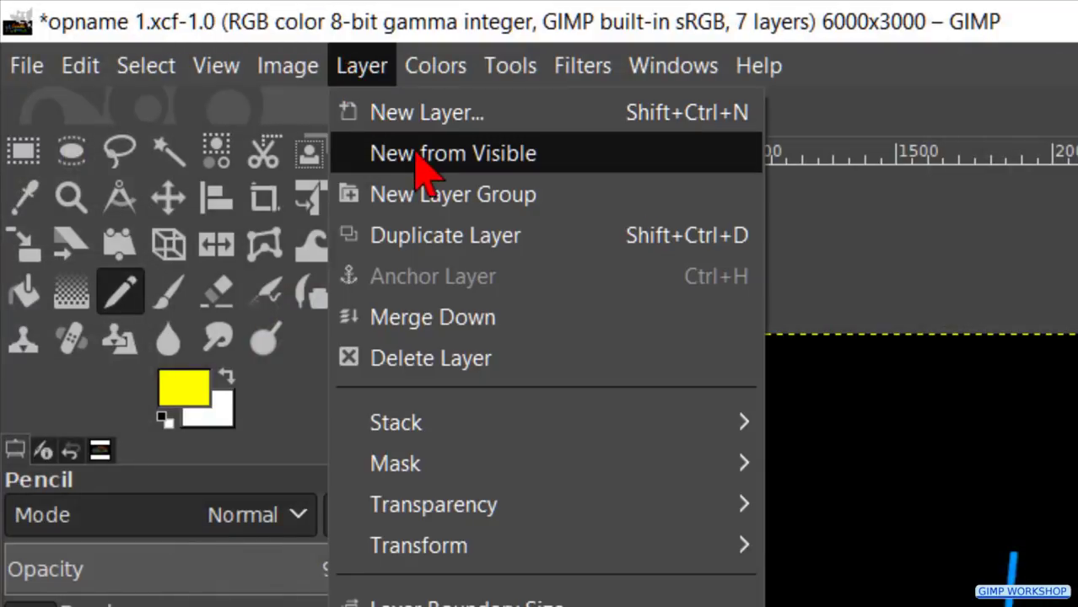
click(453, 154)
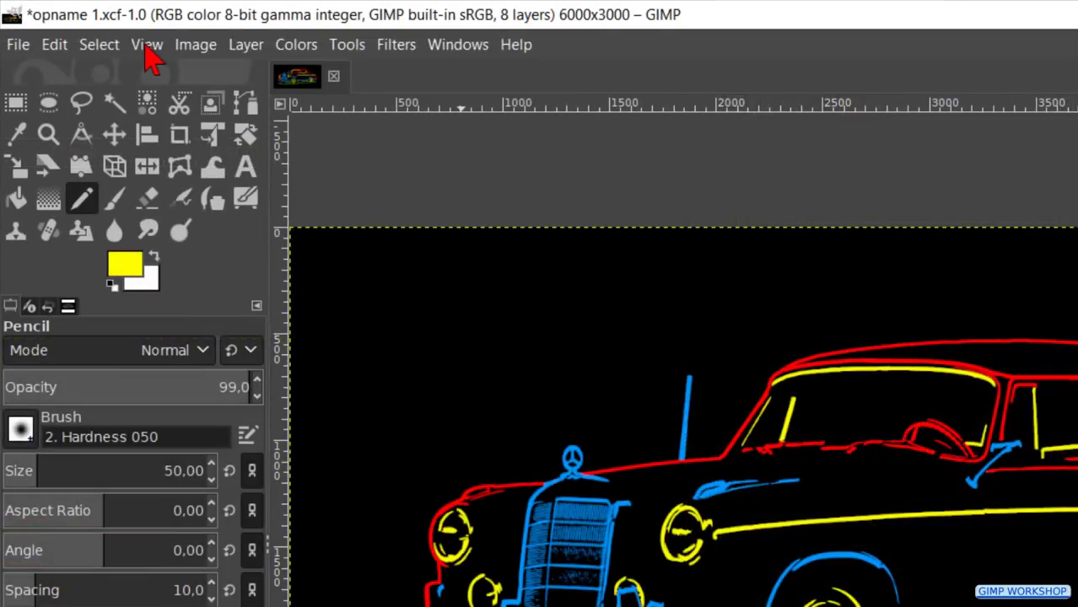
Step: Turn on the display of the selection outline and invert the selection to the black background
click(148, 46)
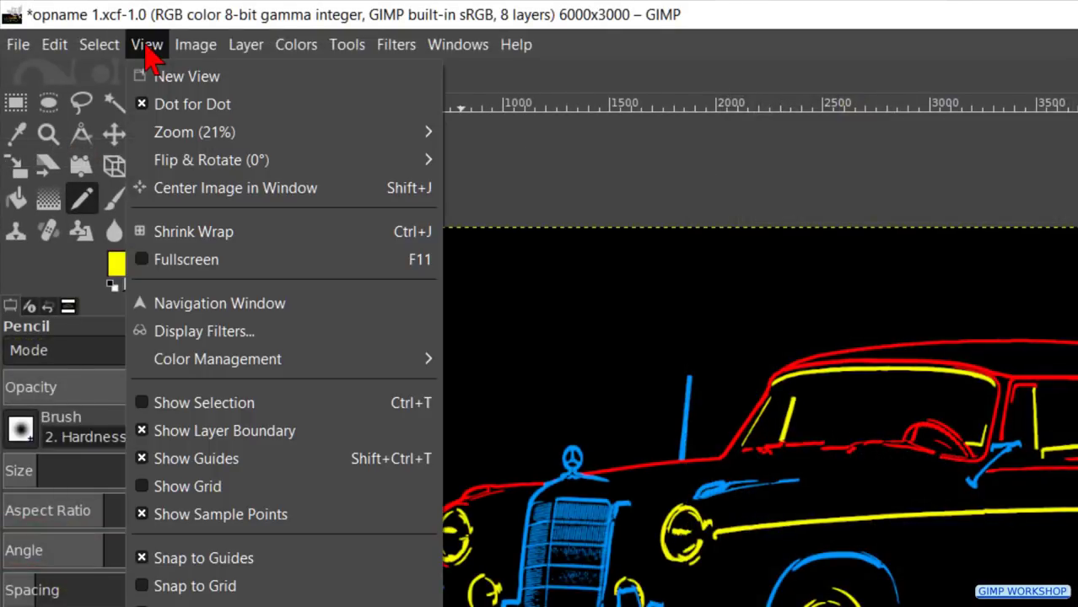
click(194, 405)
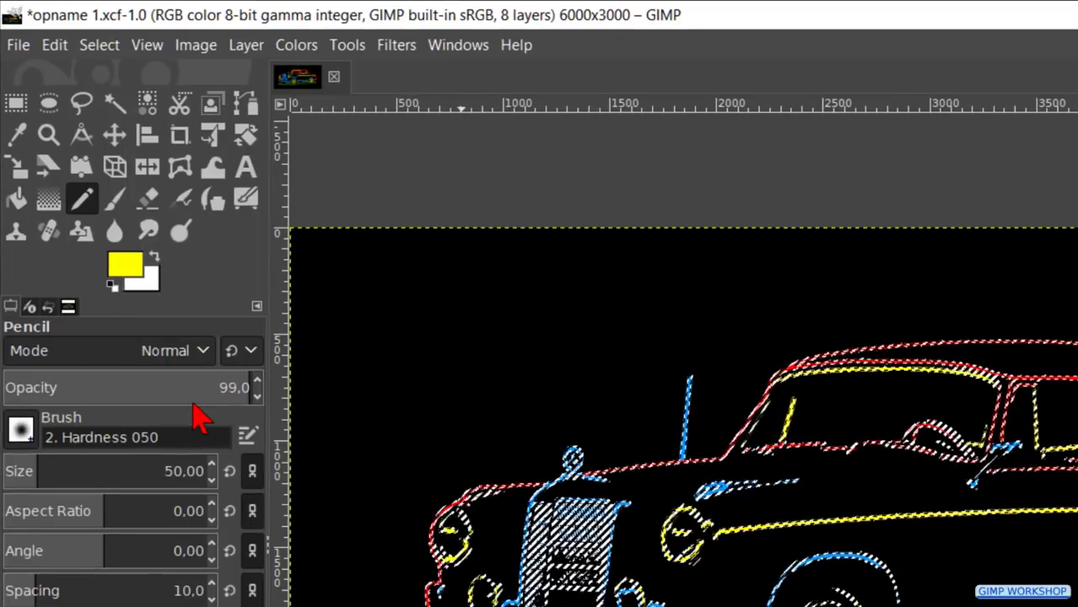
click(100, 46)
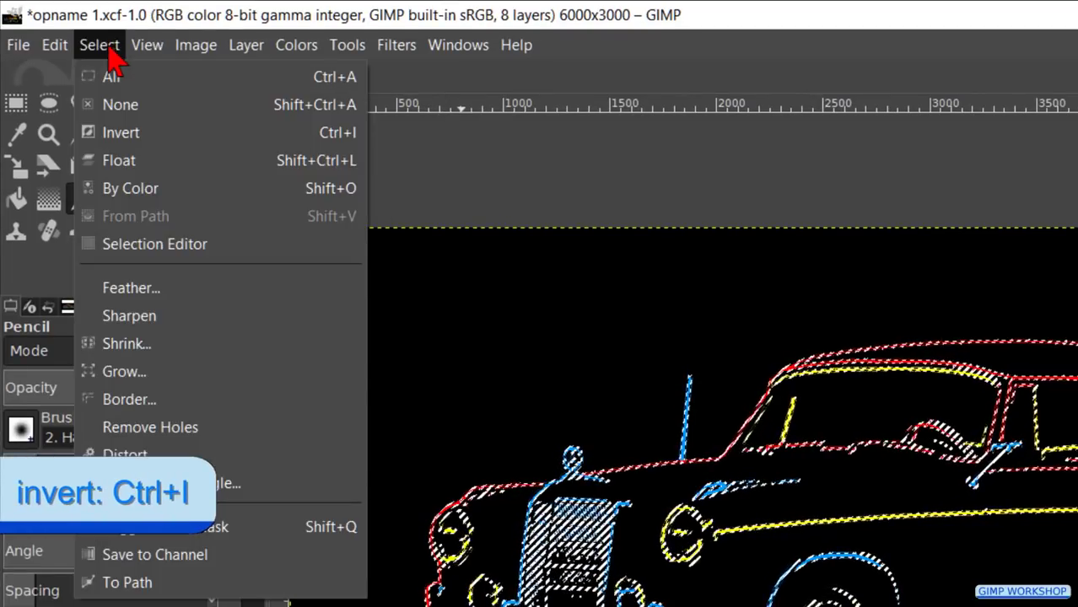
click(135, 137)
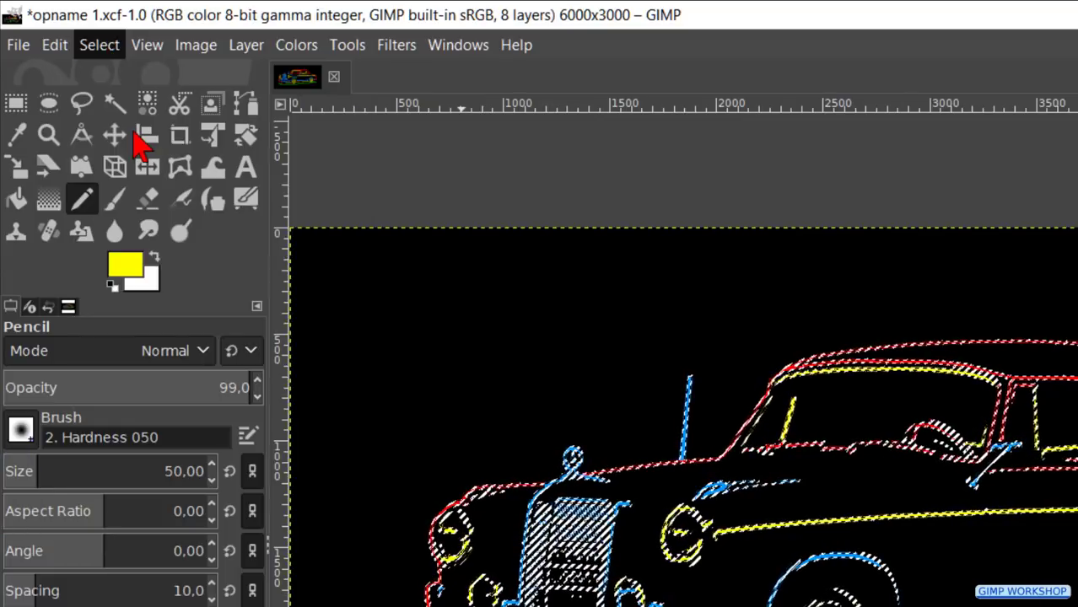
Step: Clear the selected black background from the Visible #1 layer and remove the selection
key(Delete)
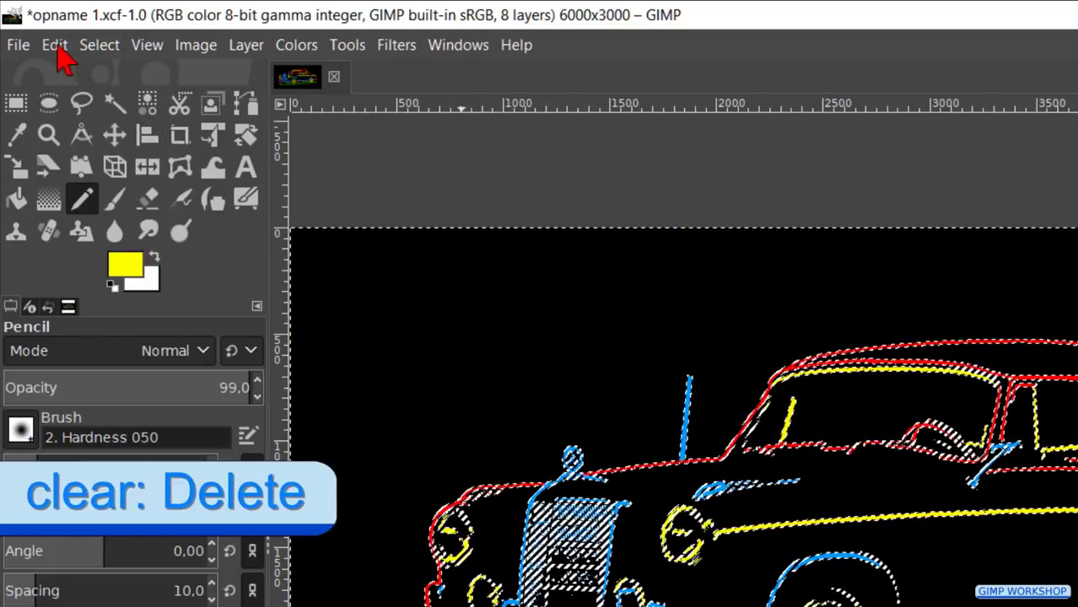
click(56, 46)
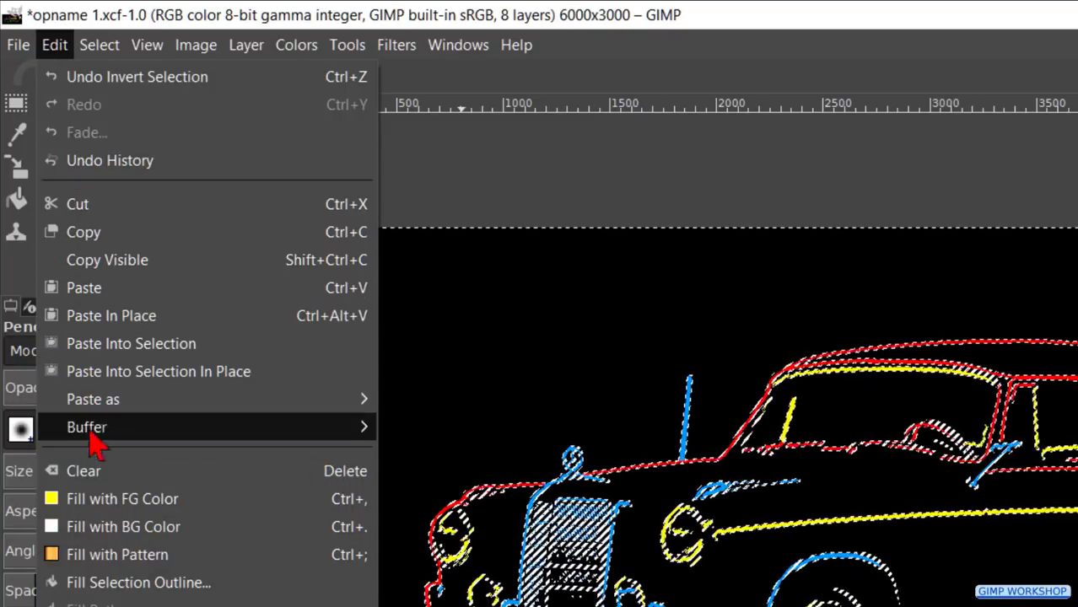
click(95, 486)
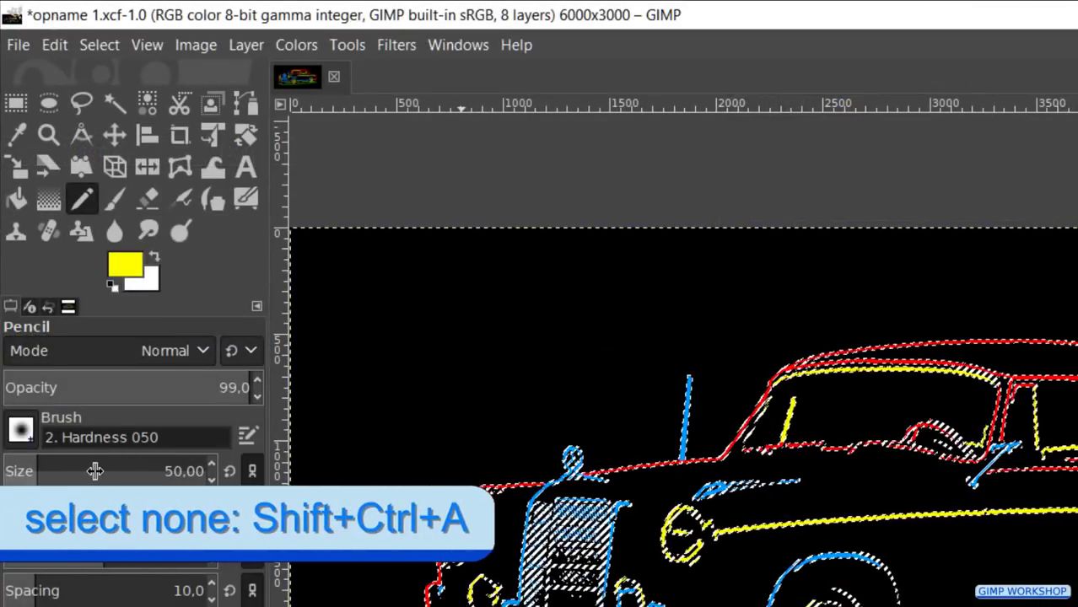
click(104, 48)
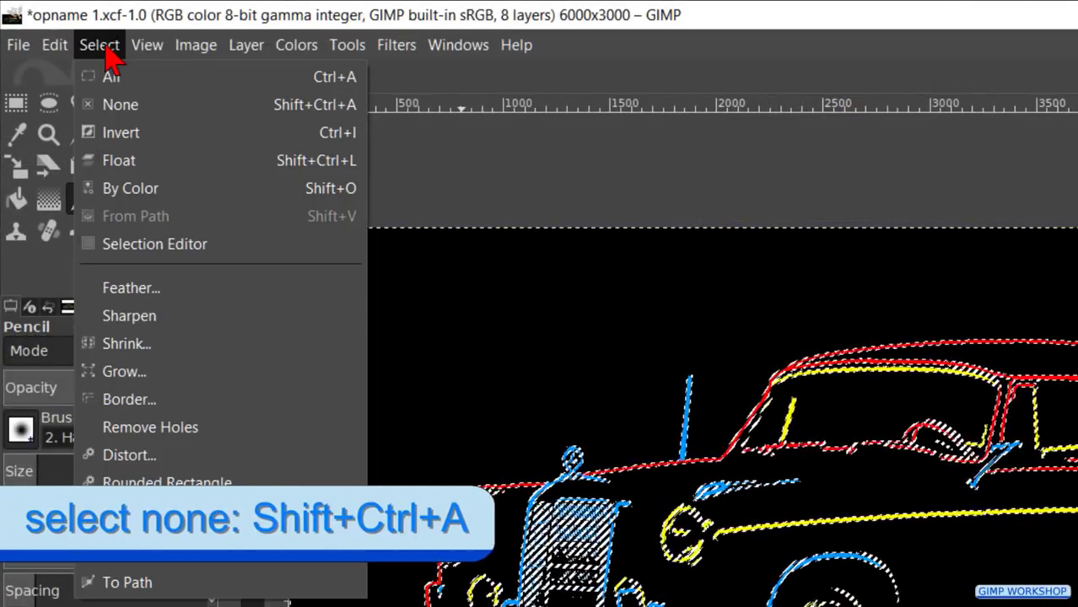
click(115, 105)
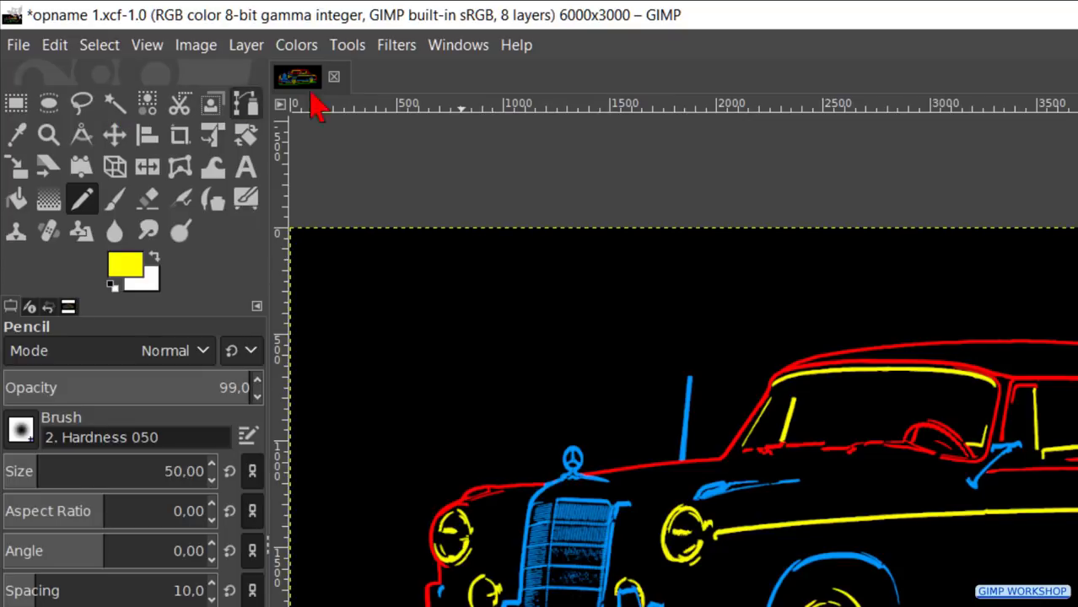
Step: Apply a Gaussian Blur of 40 in both X and Y to the Visible #1 layer
click(396, 48)
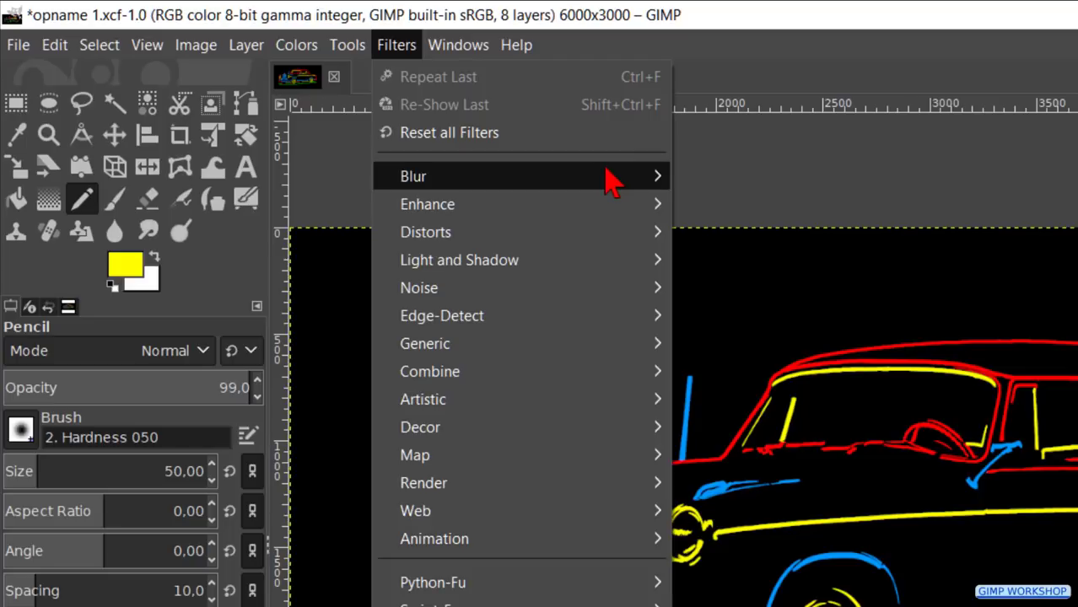
mouse_move(609, 179)
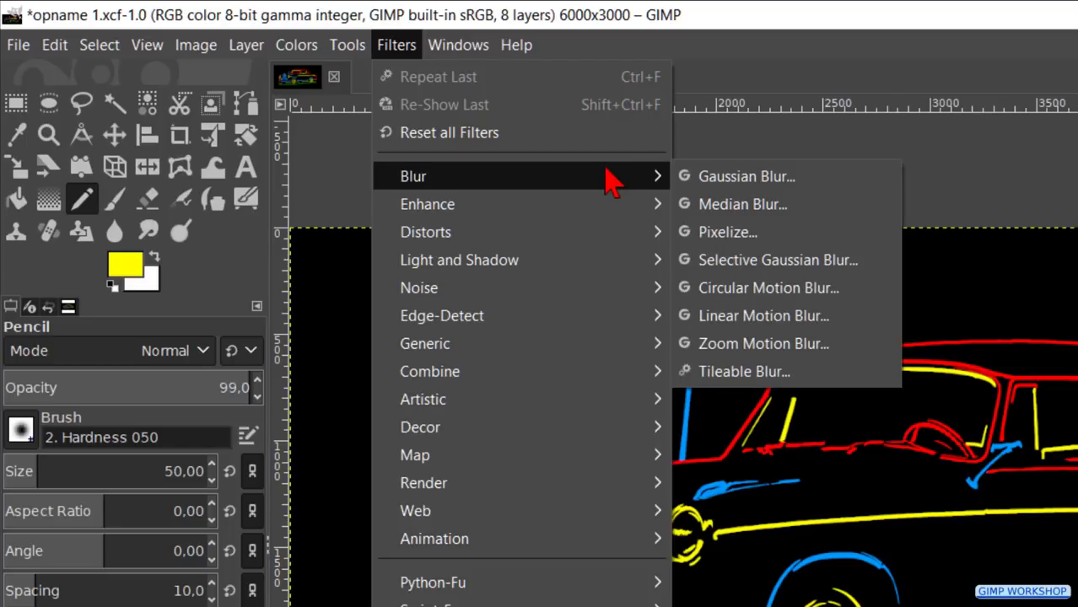
click(724, 188)
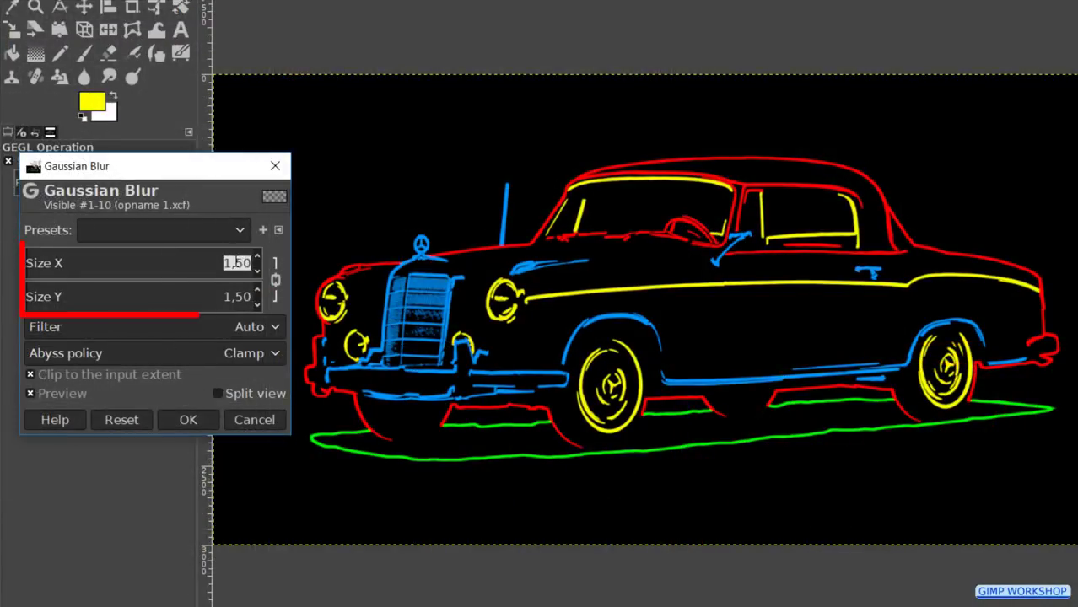
text(40)
key(Tab)
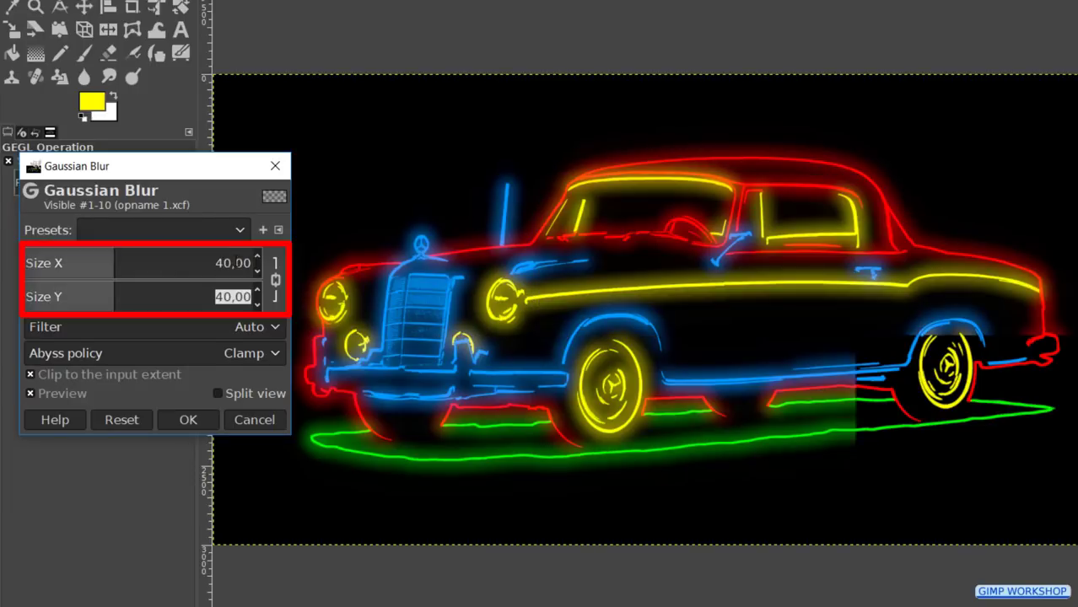
click(188, 420)
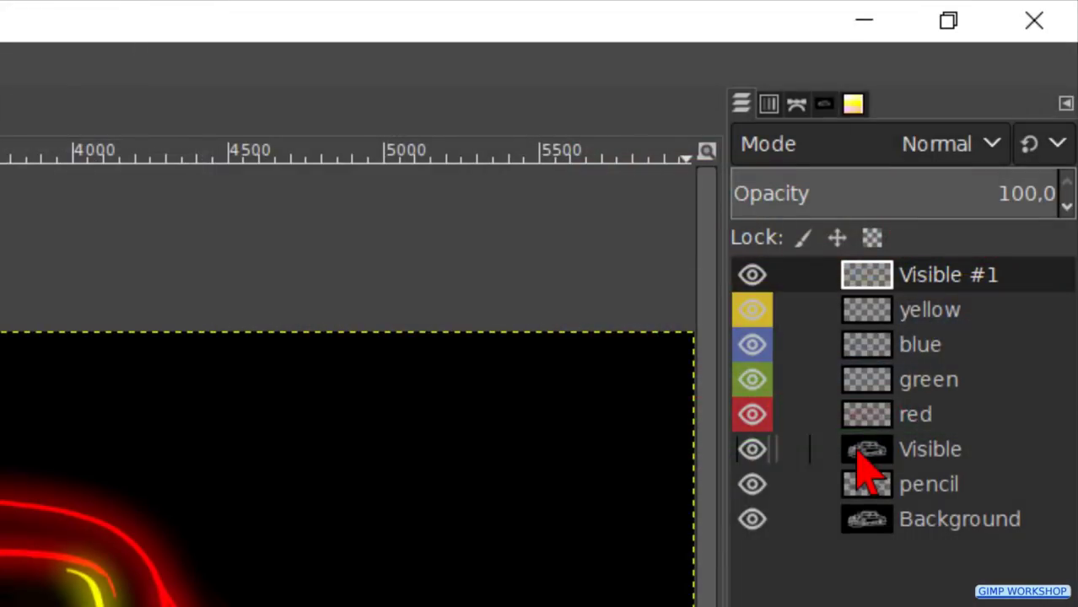
Step: Select the Visible layer and open 02 wall-1140768.jpg as a new layer above it
click(859, 453)
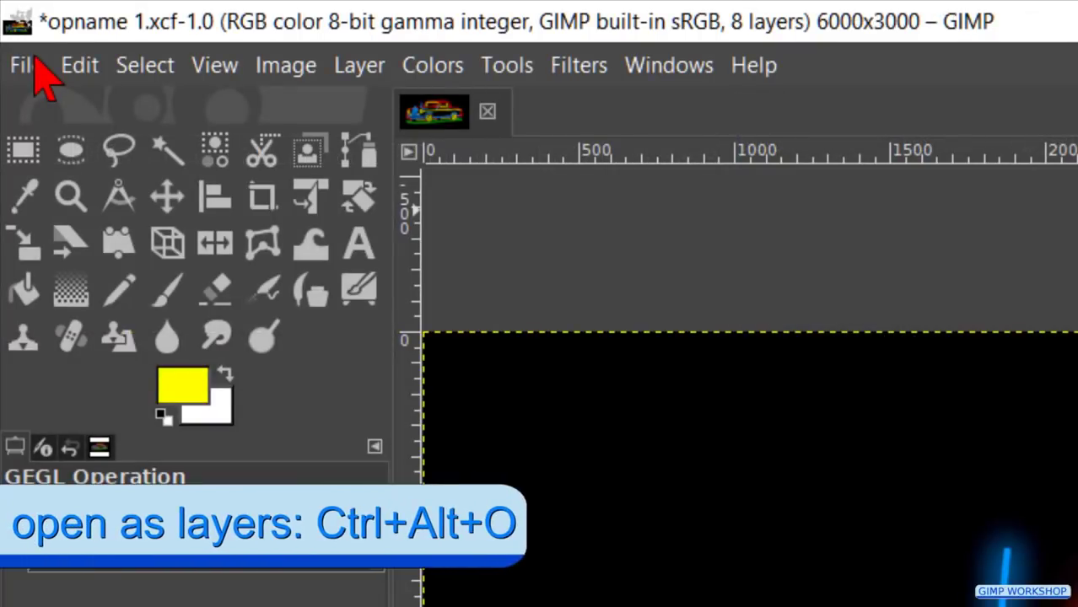
click(32, 65)
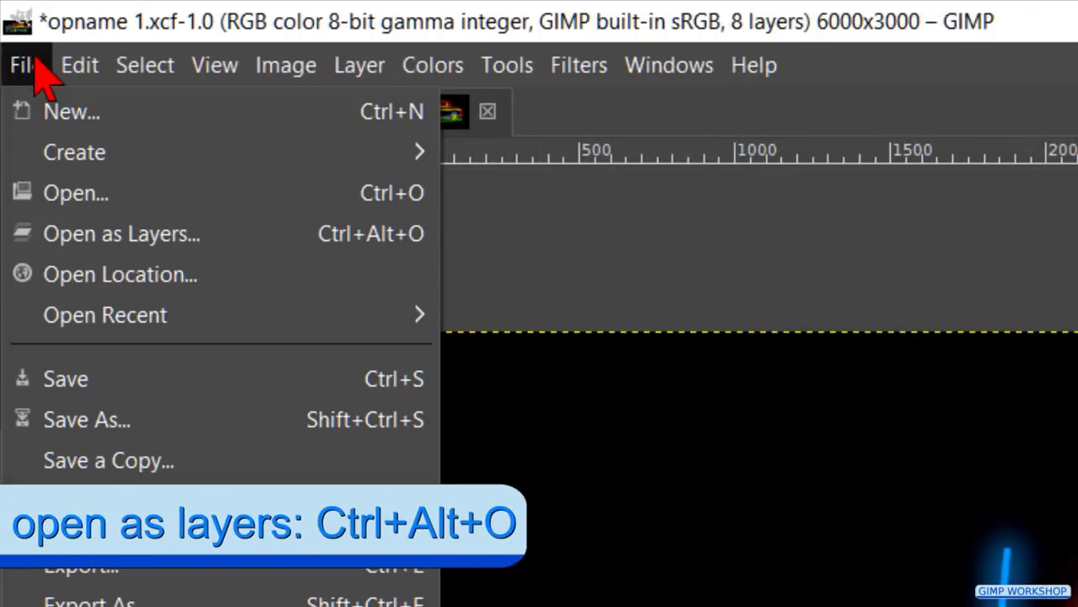
click(169, 241)
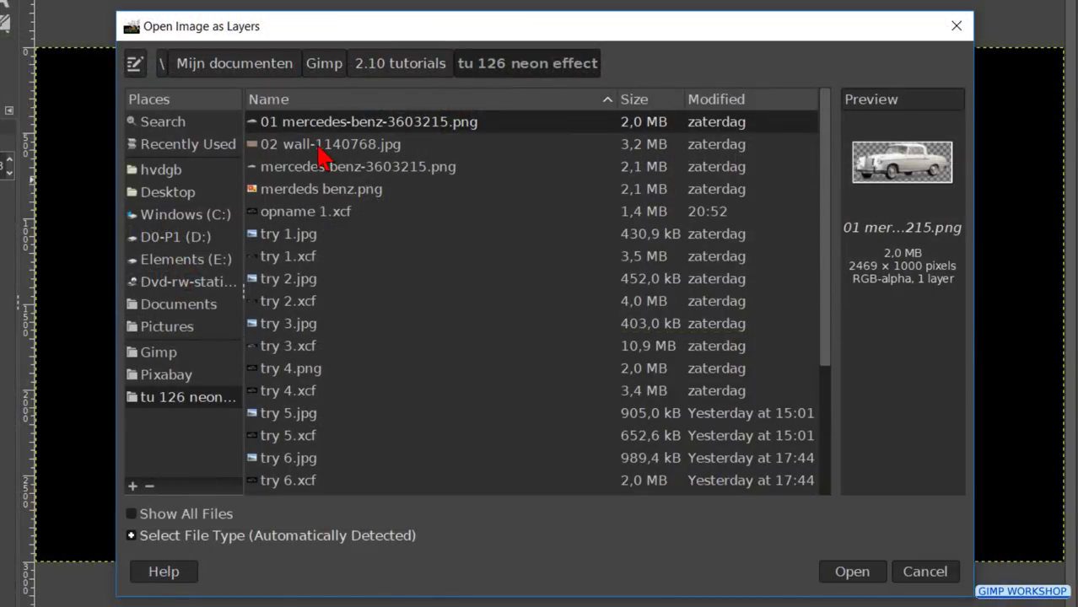
click(320, 149)
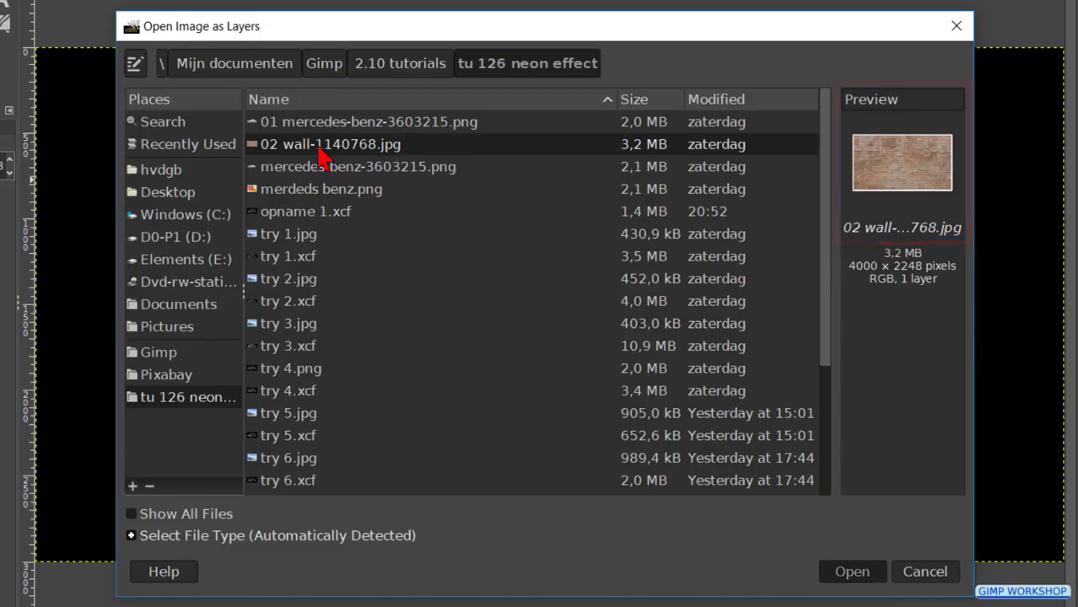
double_click(320, 148)
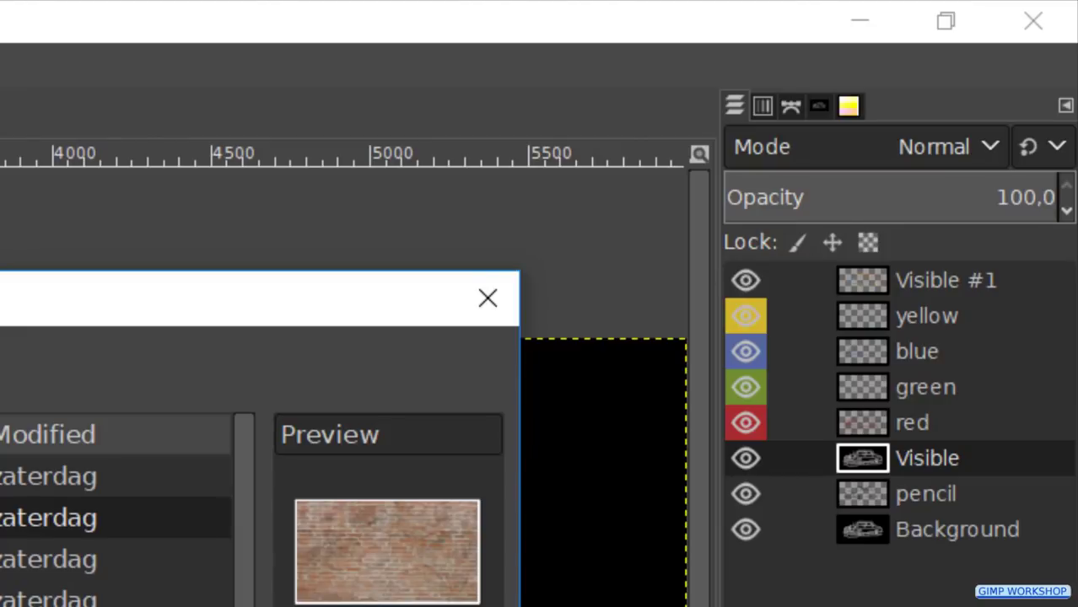
key(Return)
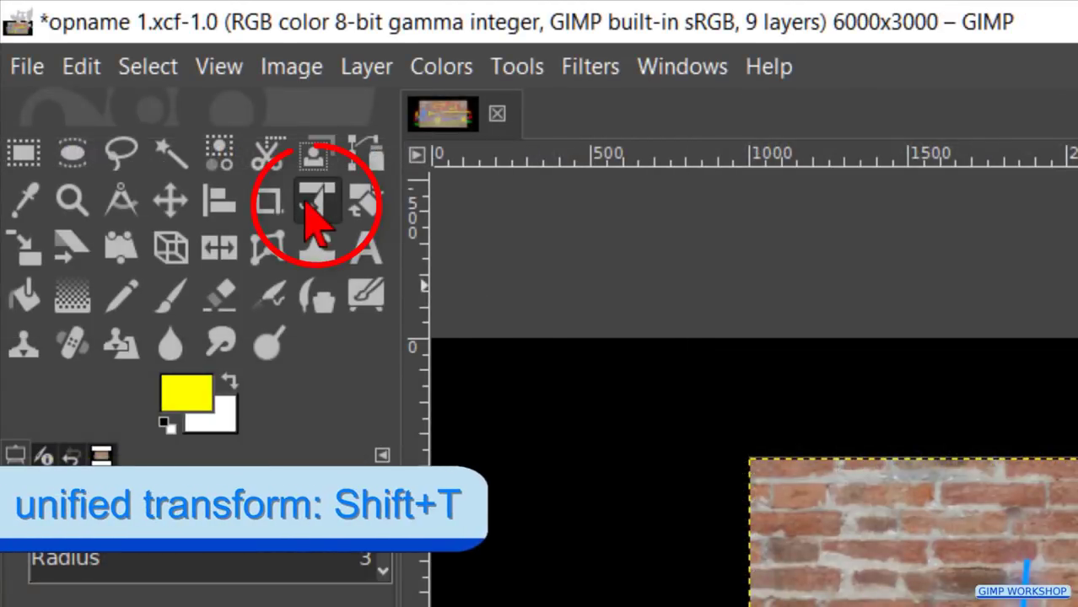
Step: Enlarge the brick wall layer with Unified Transform so it covers the whole canvas
click(310, 204)
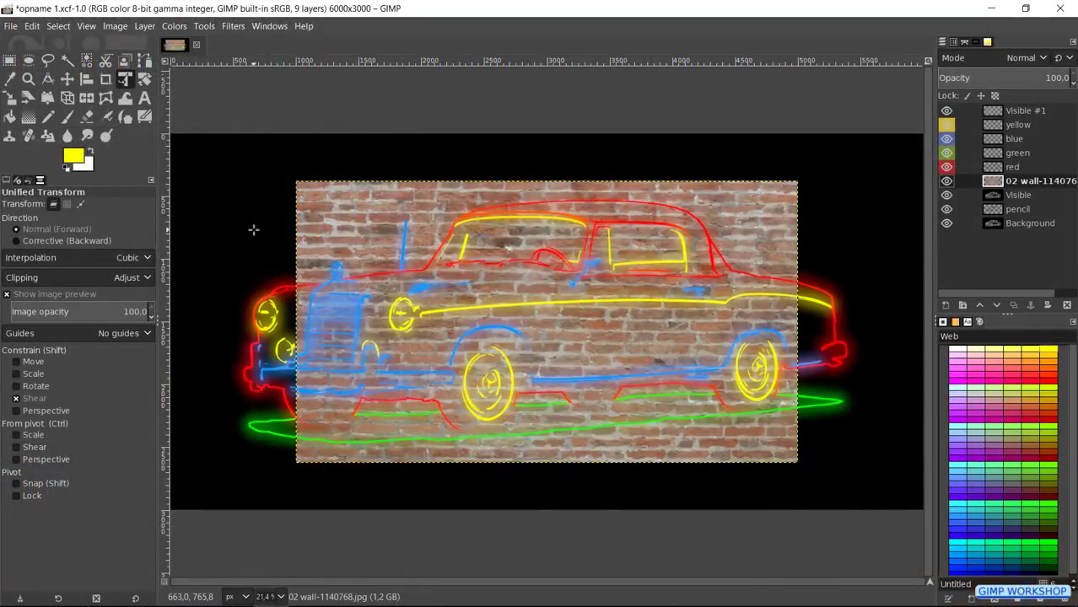
click(253, 230)
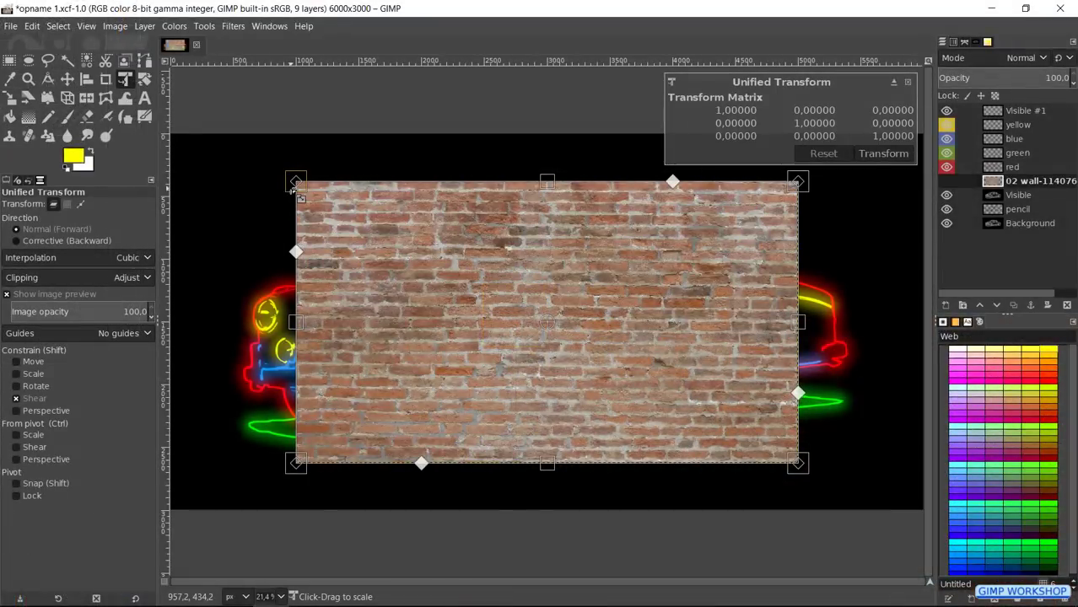
drag(504, 345, 418, 293)
drag(264, 174, 160, 123)
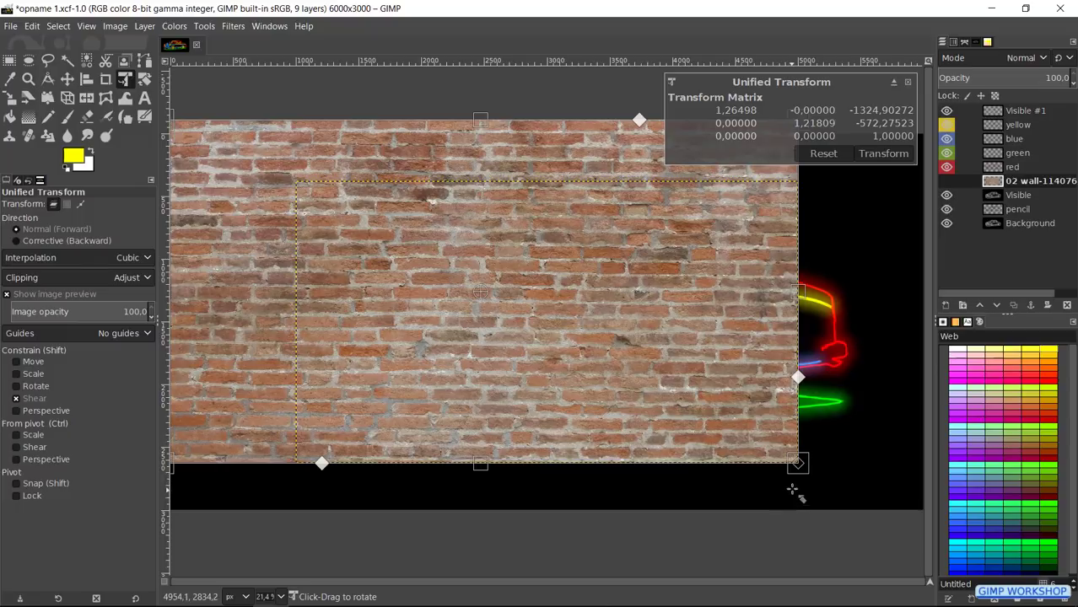
drag(797, 464, 928, 525)
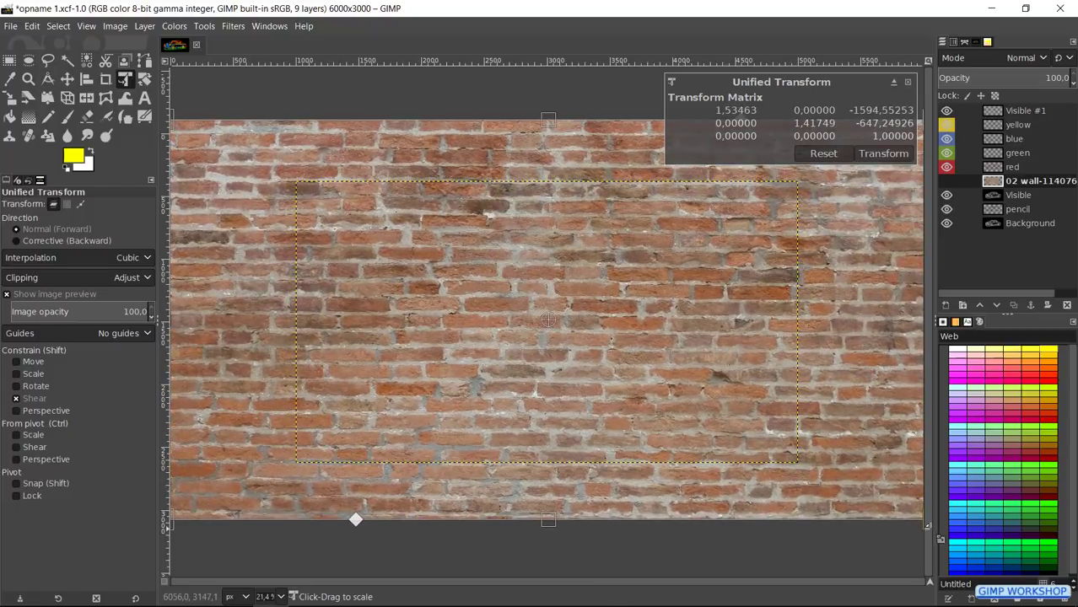
click(880, 156)
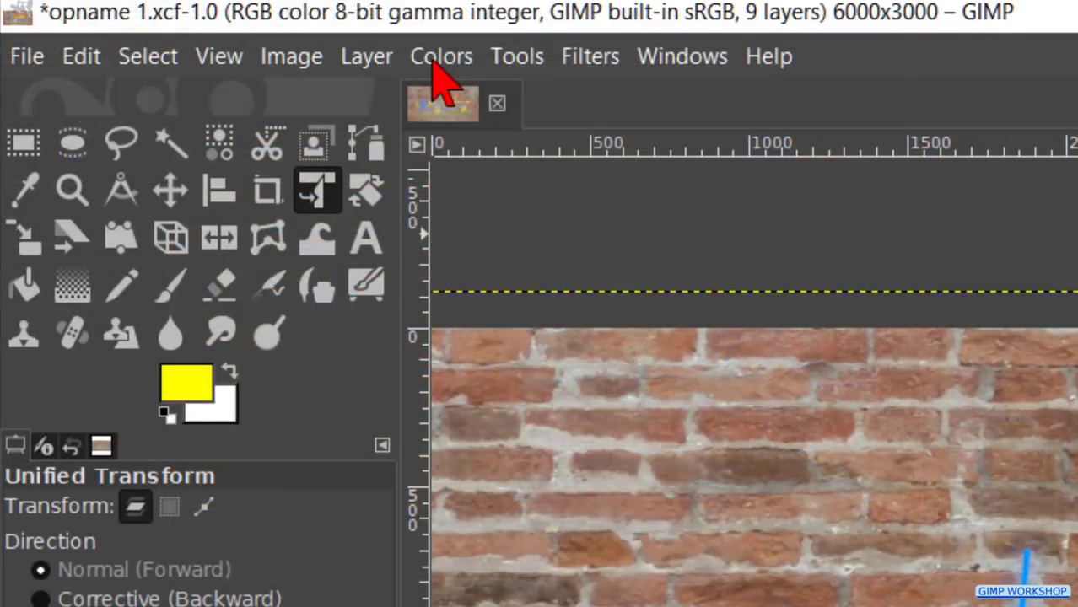
Step: Darken the brick wall layer with Curves by pulling the middle of the Value curve far down
click(173, 27)
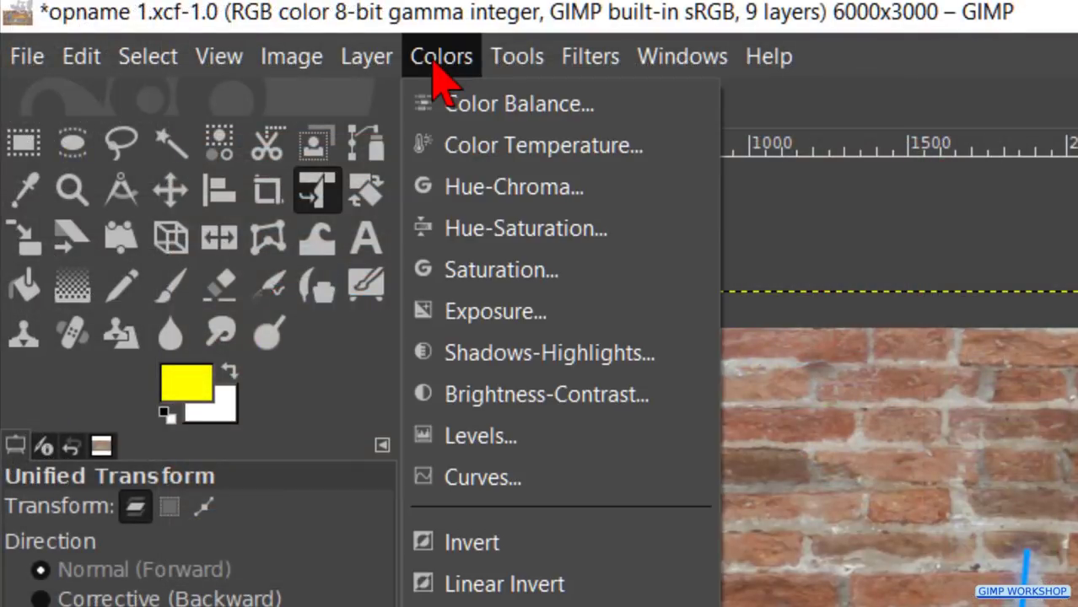
click(485, 477)
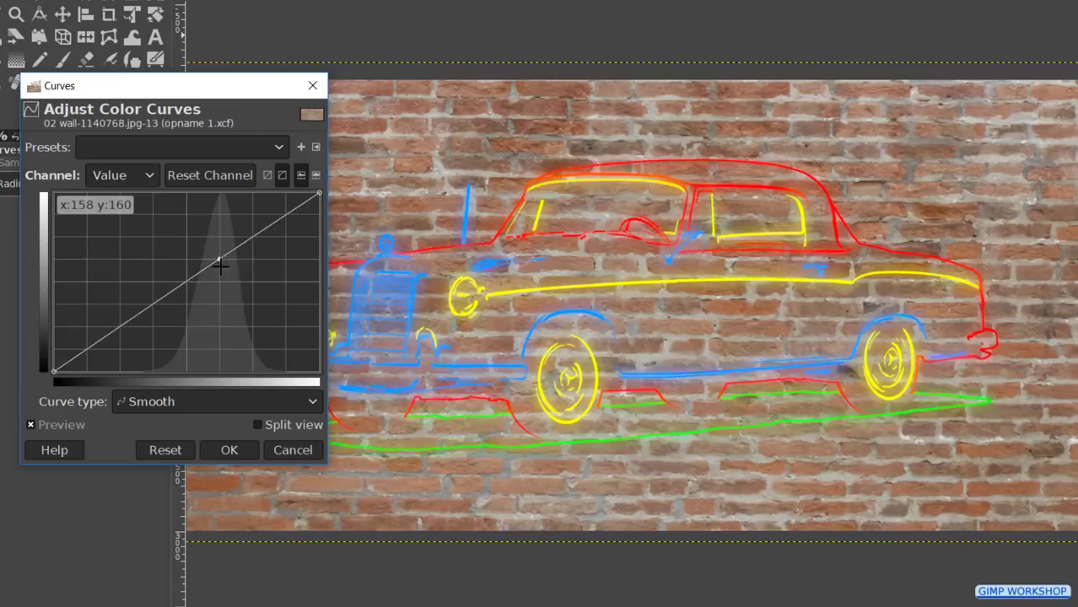
drag(219, 266, 220, 351)
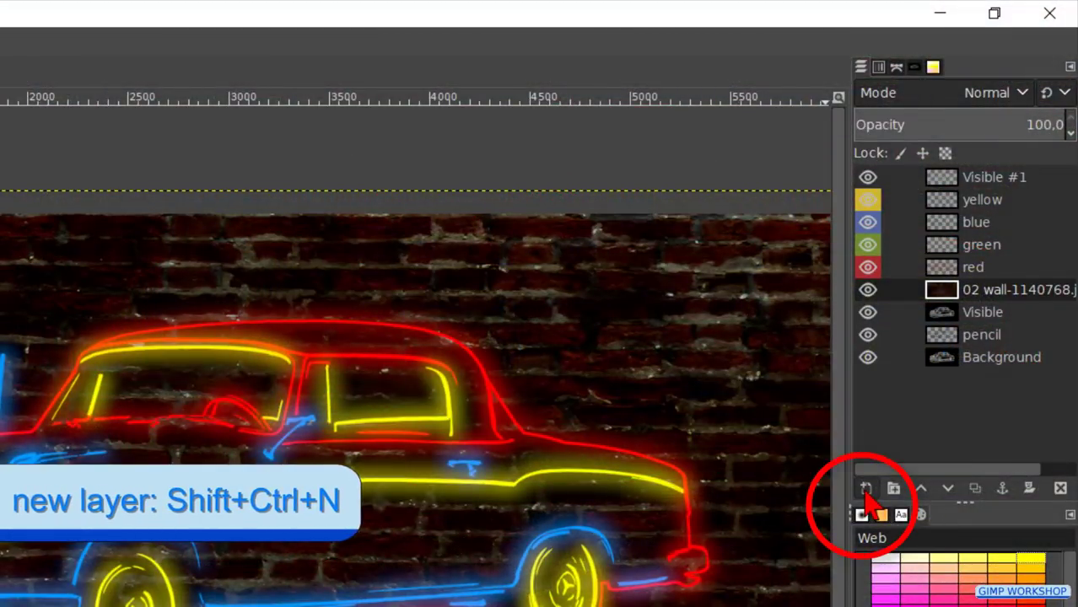
Step: Create a transparent 6000 x 3000 px layer named vignette above the brick wall layer
click(866, 489)
text(vignette)
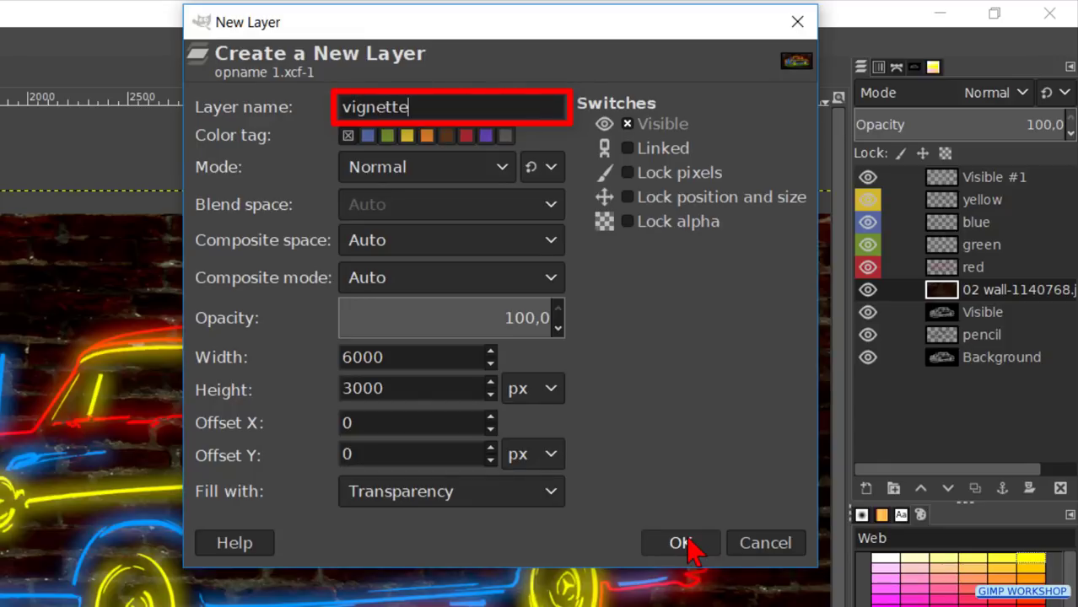
click(685, 544)
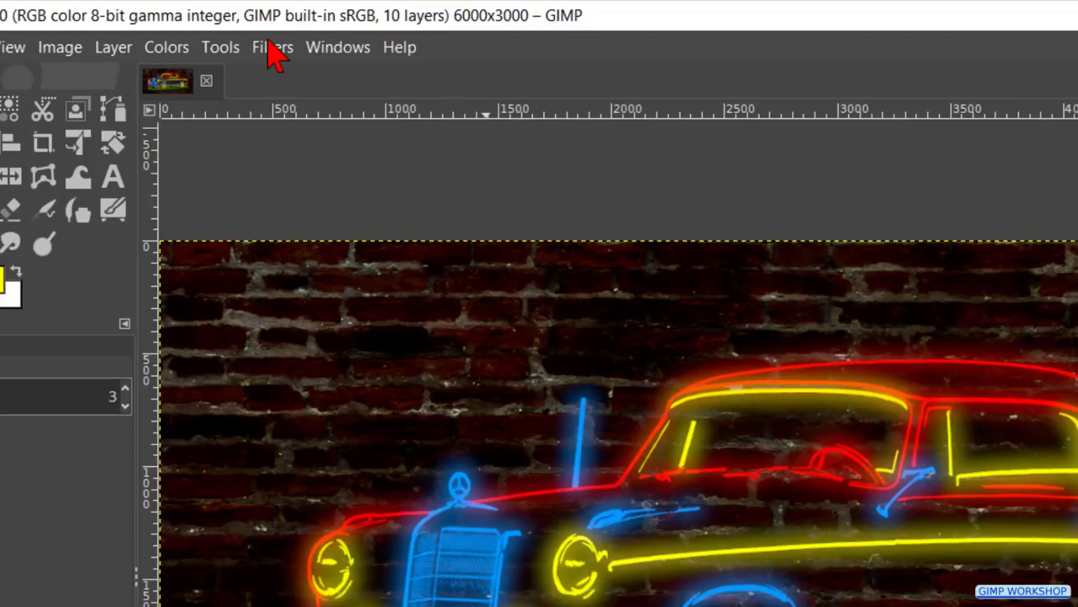
Step: Apply the Vignette filter to the vignette layer with a radius of 1,1
click(274, 50)
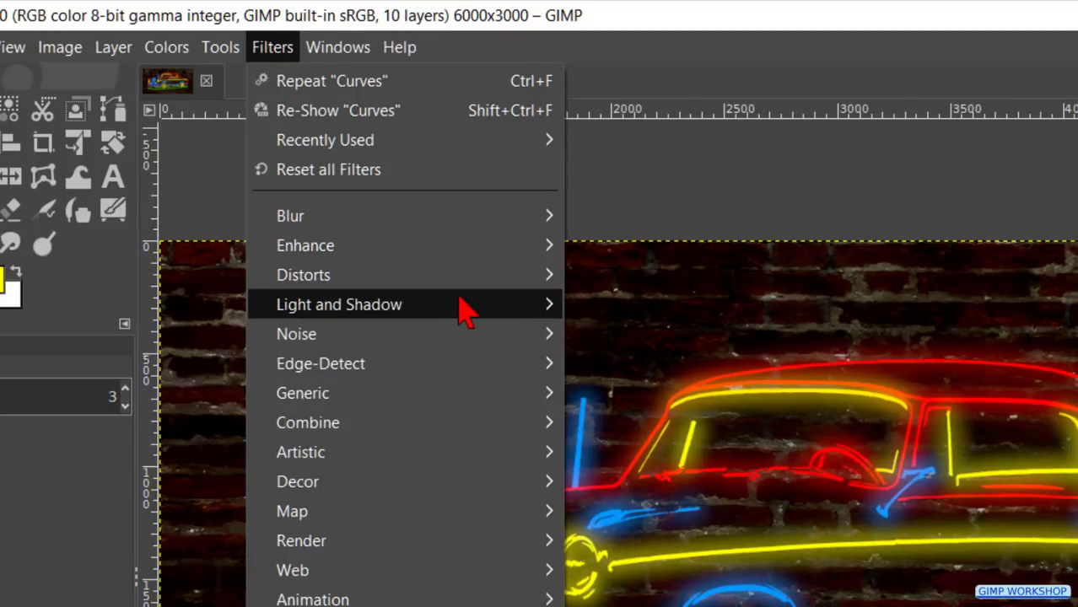
mouse_move(466, 309)
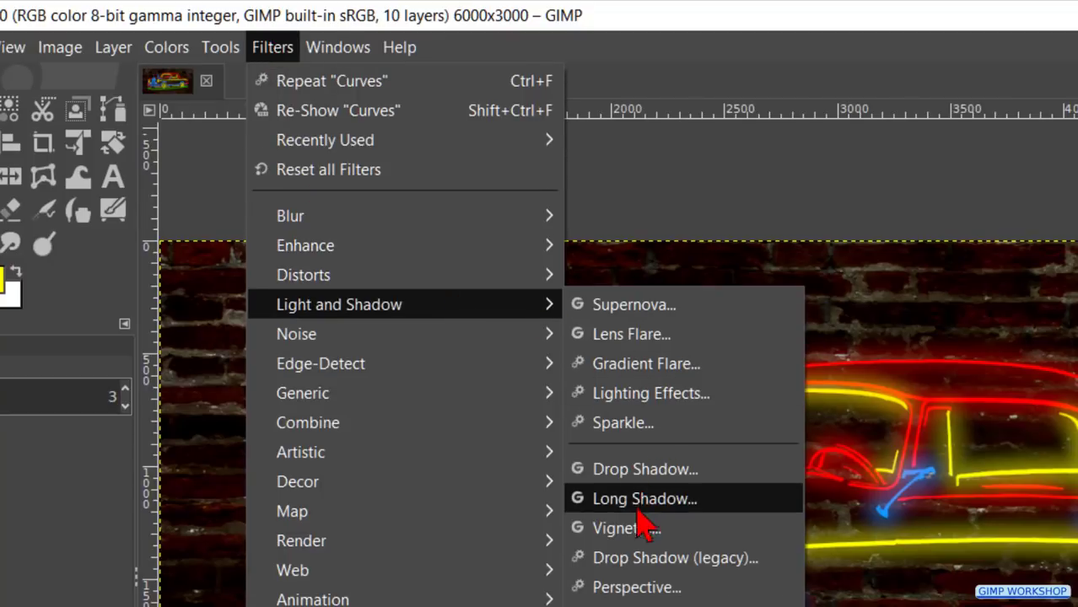
click(631, 529)
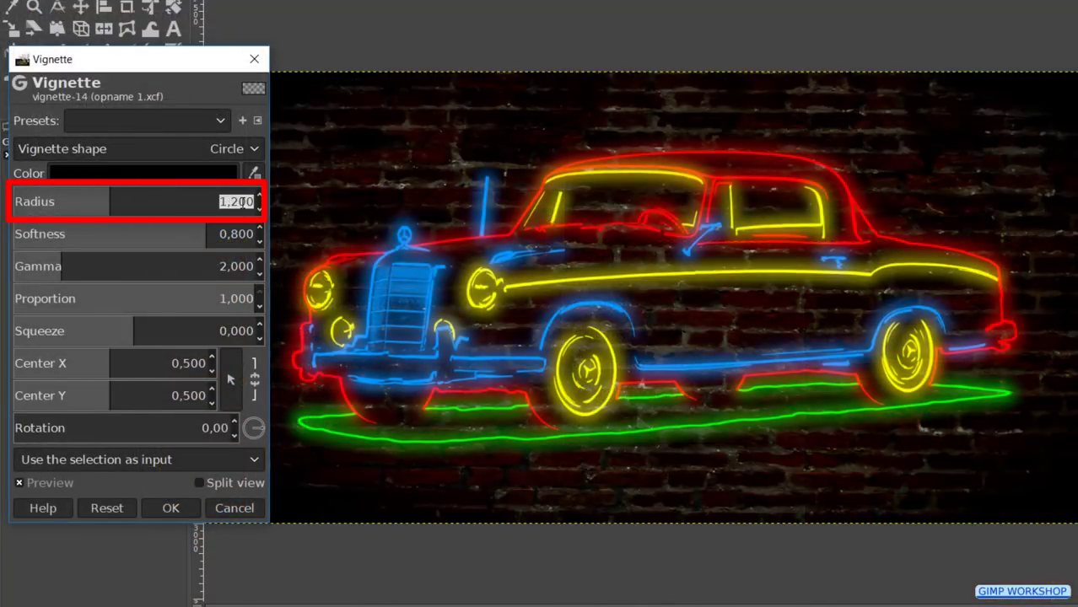
text(1,1)
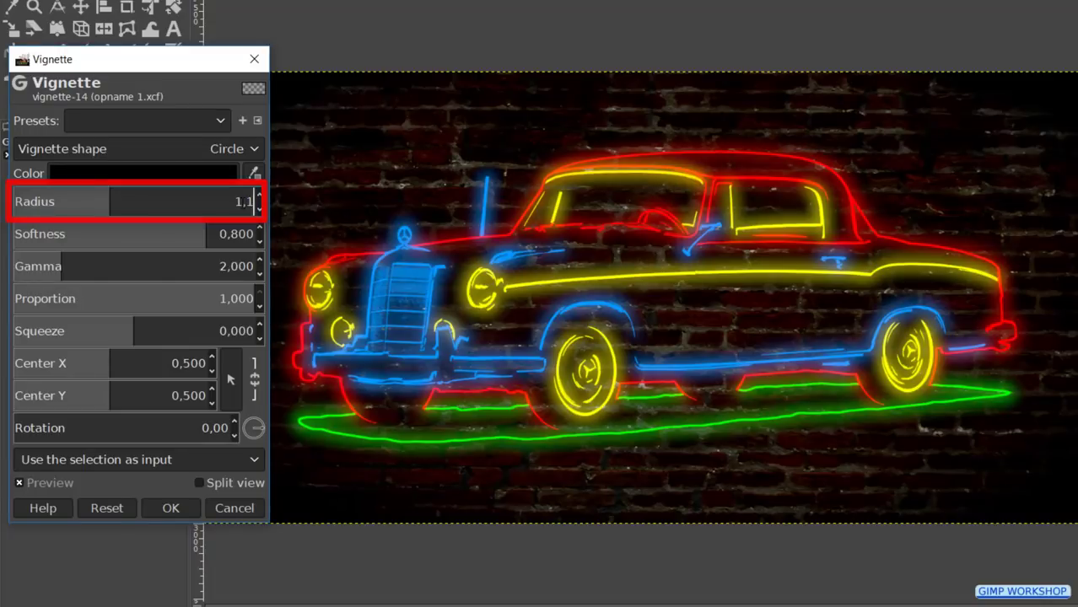
key(Return)
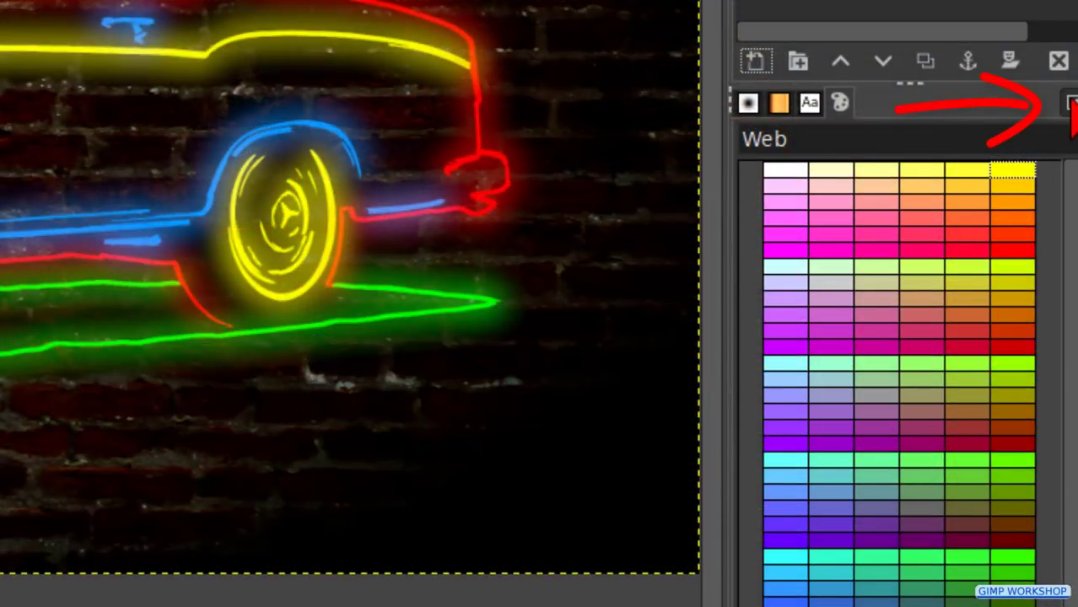
Step: Close the docked Palette Editor and bring the Brushes dialog to the front of its dock
click(1071, 103)
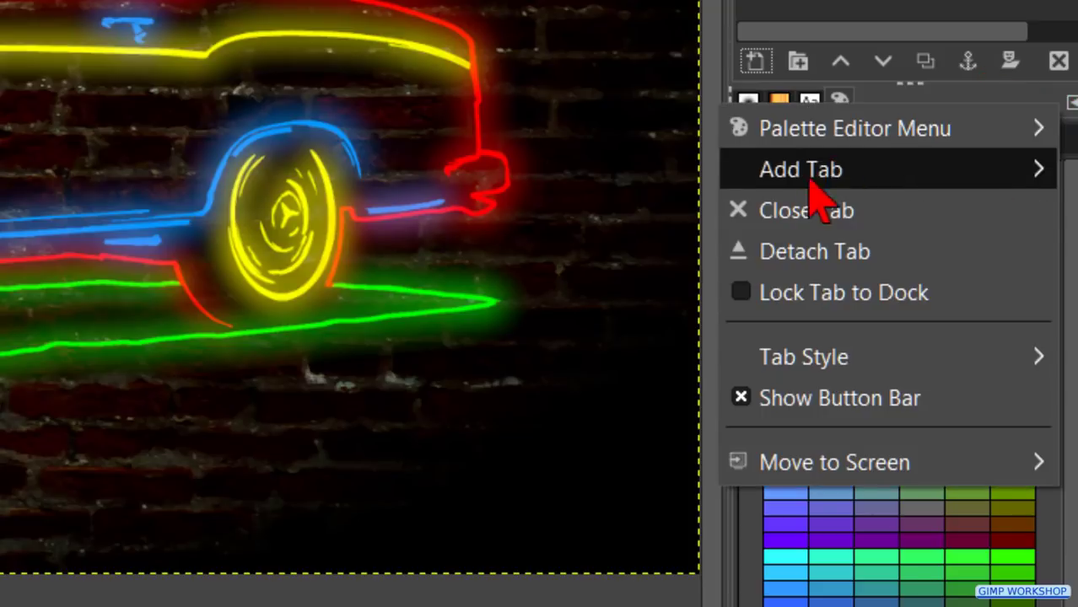
click(789, 211)
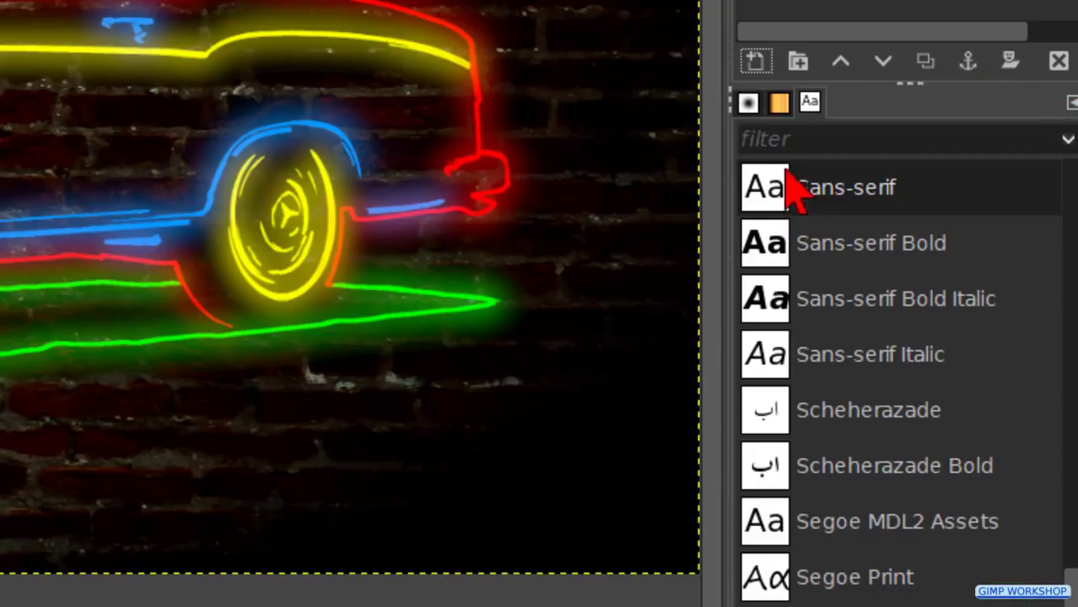
click(749, 103)
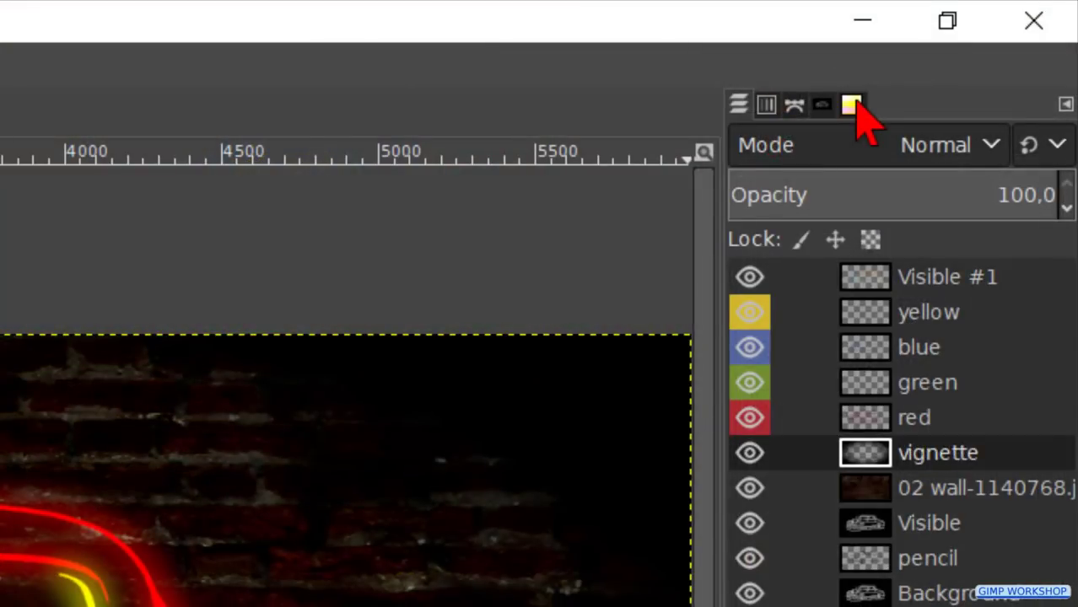
Step: Close the docked Palettes dialog and show the layer list again
click(852, 103)
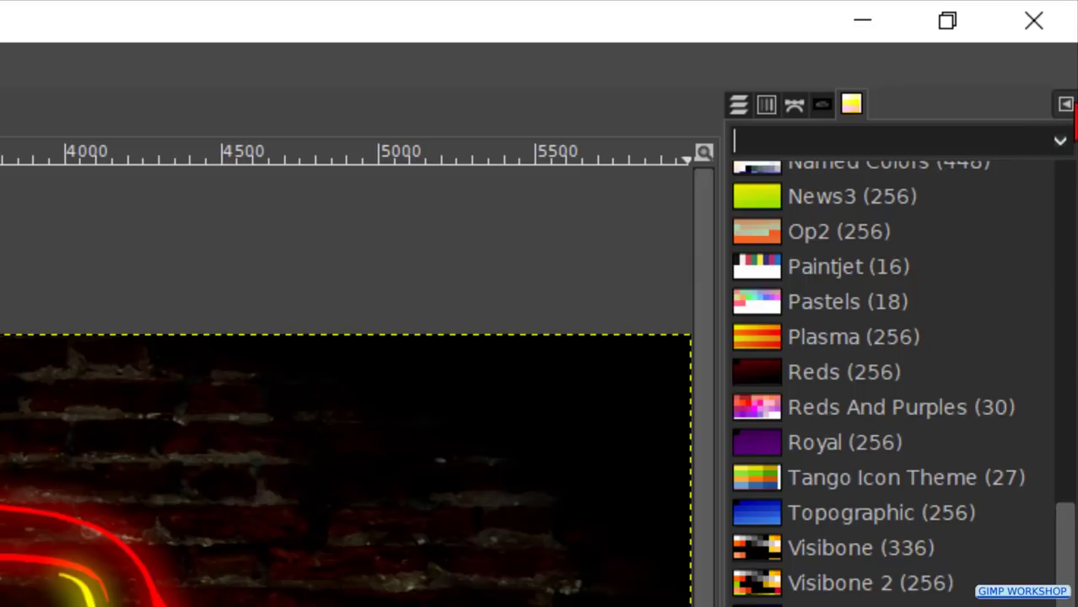
click(1066, 104)
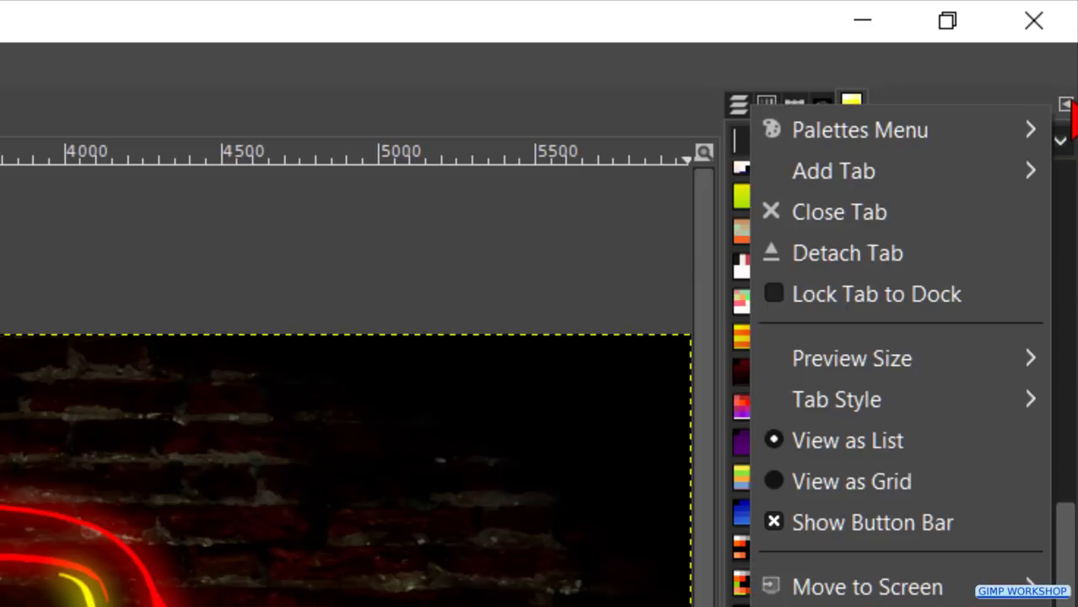
click(827, 213)
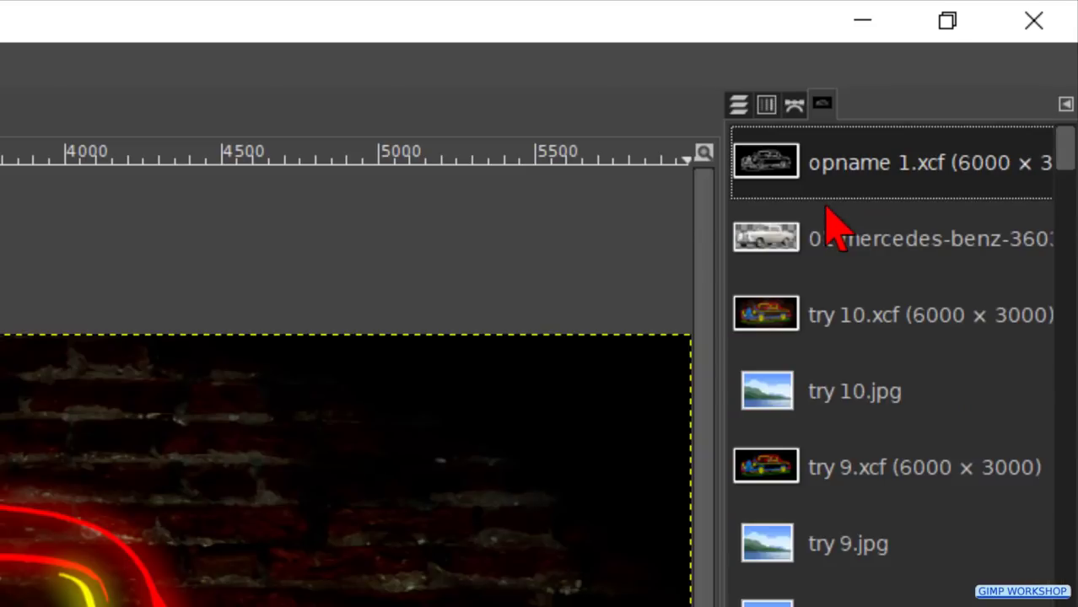
click(740, 105)
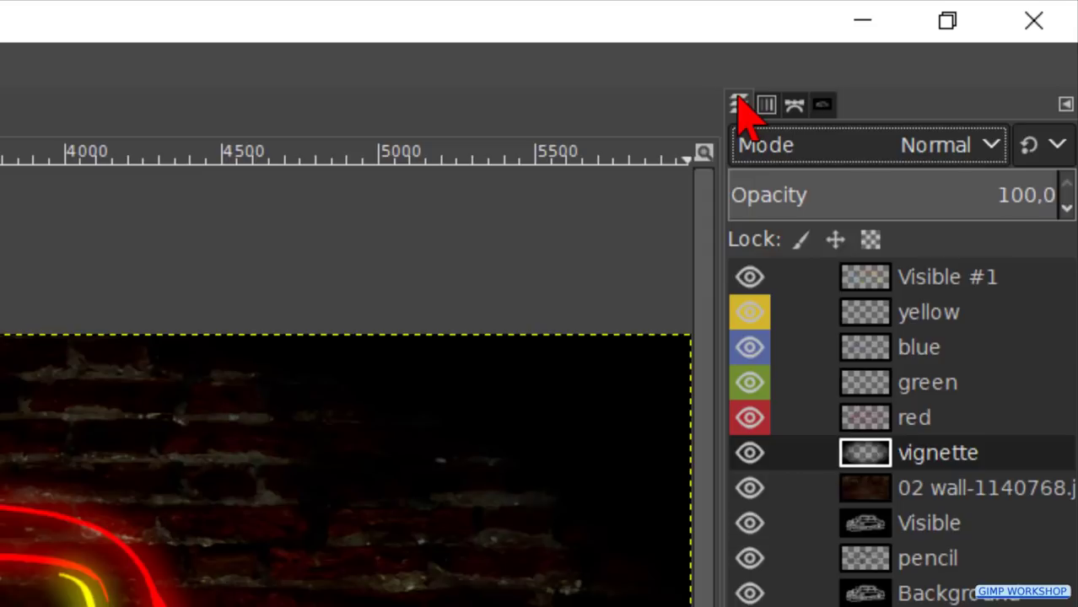